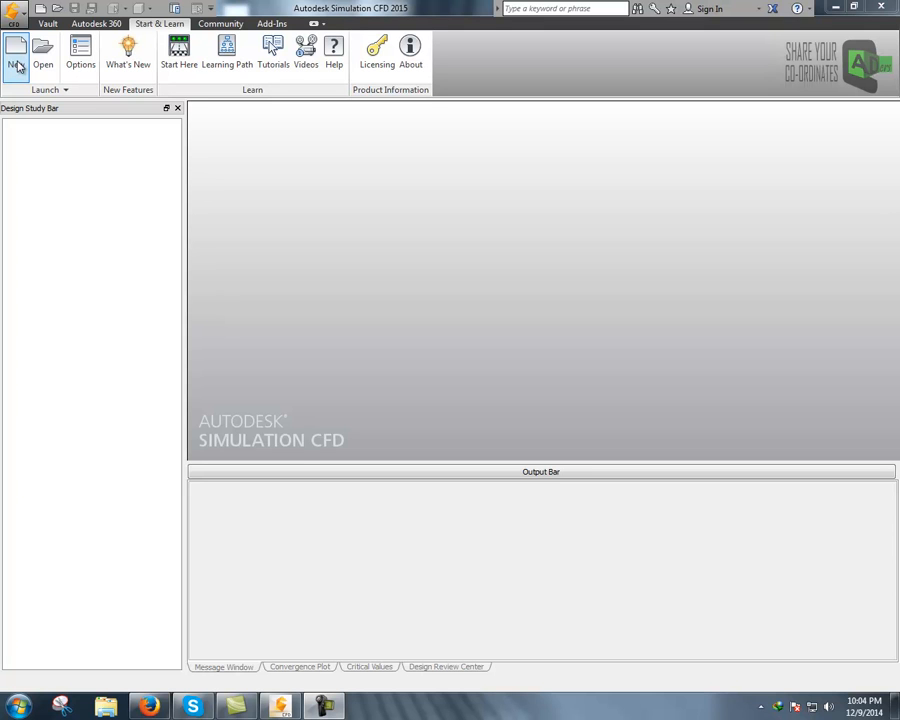
Start a new design study and browse for its geometry in the desktop's Seminar folder, inside the CFD problem subfolder.
left_click(16, 62)
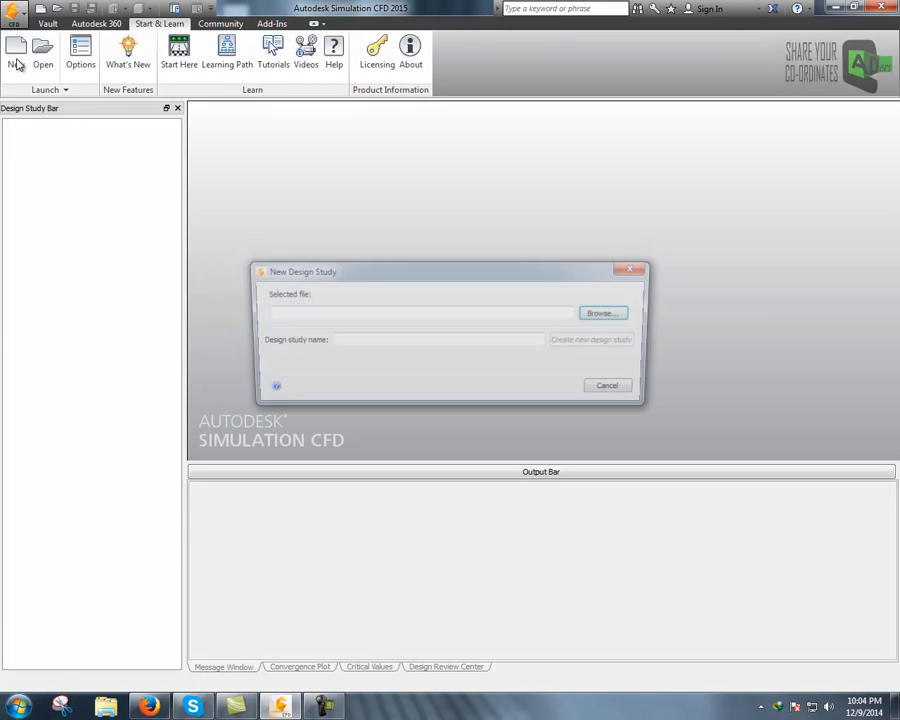
left_click(608, 312)
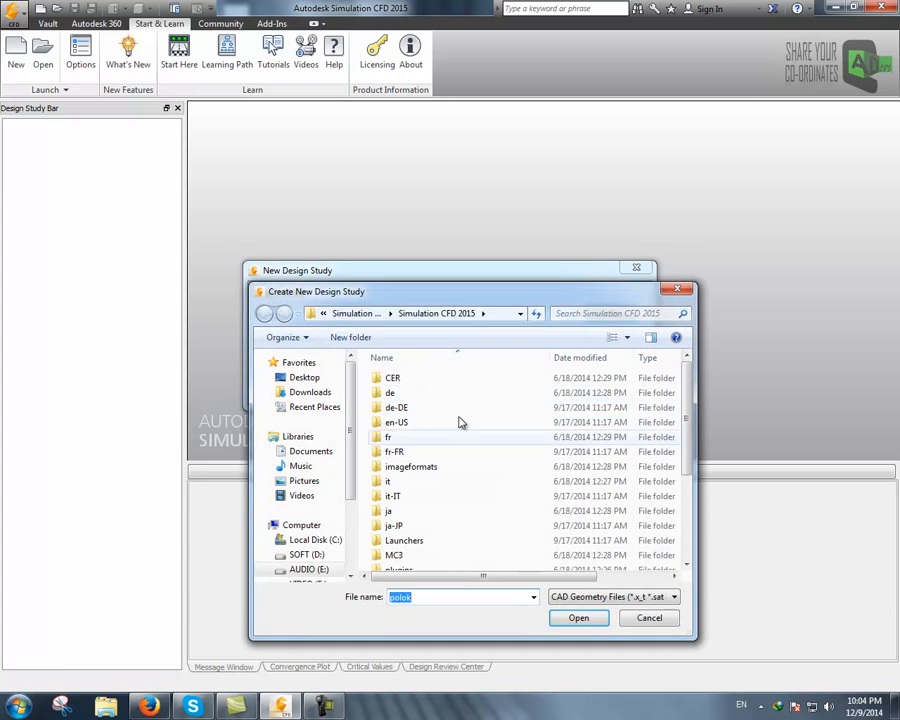
left_click(300, 364)
left_click(303, 377)
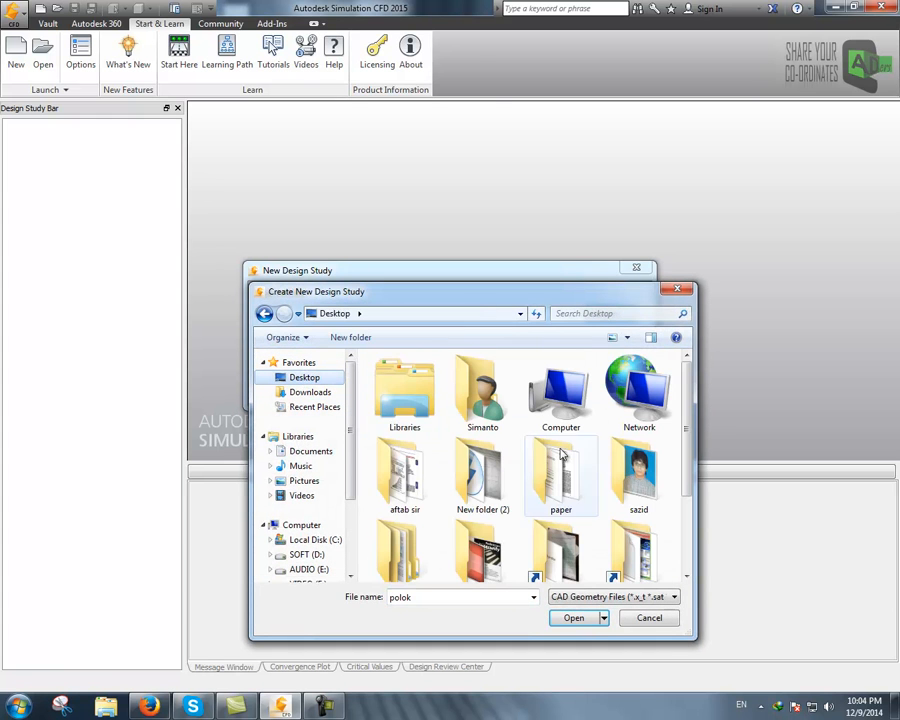
left_click_drag(690, 405, 694, 456)
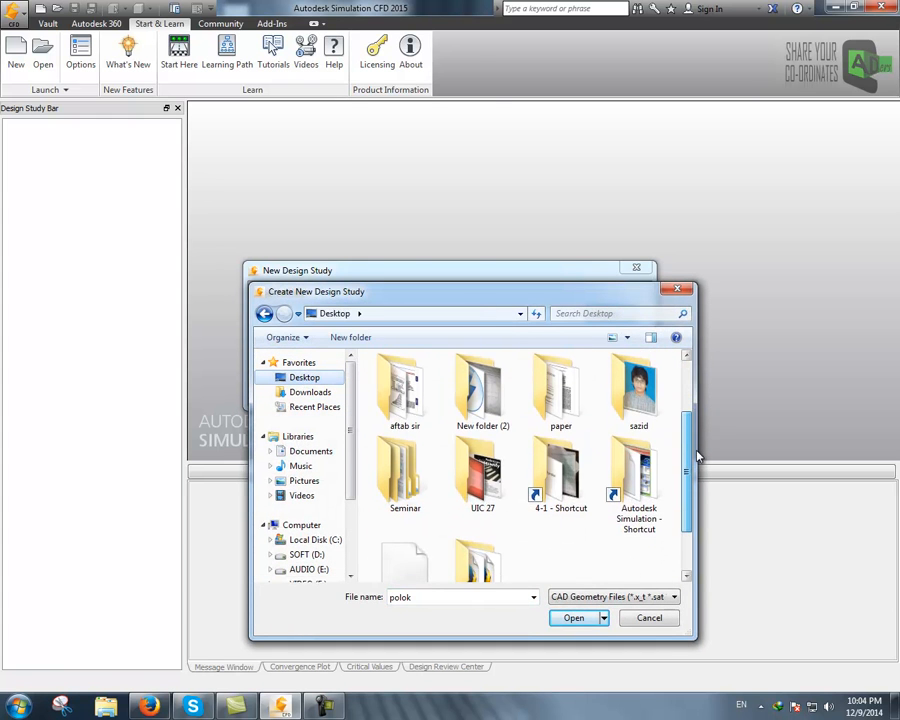
double_click(410, 482)
double_click(402, 377)
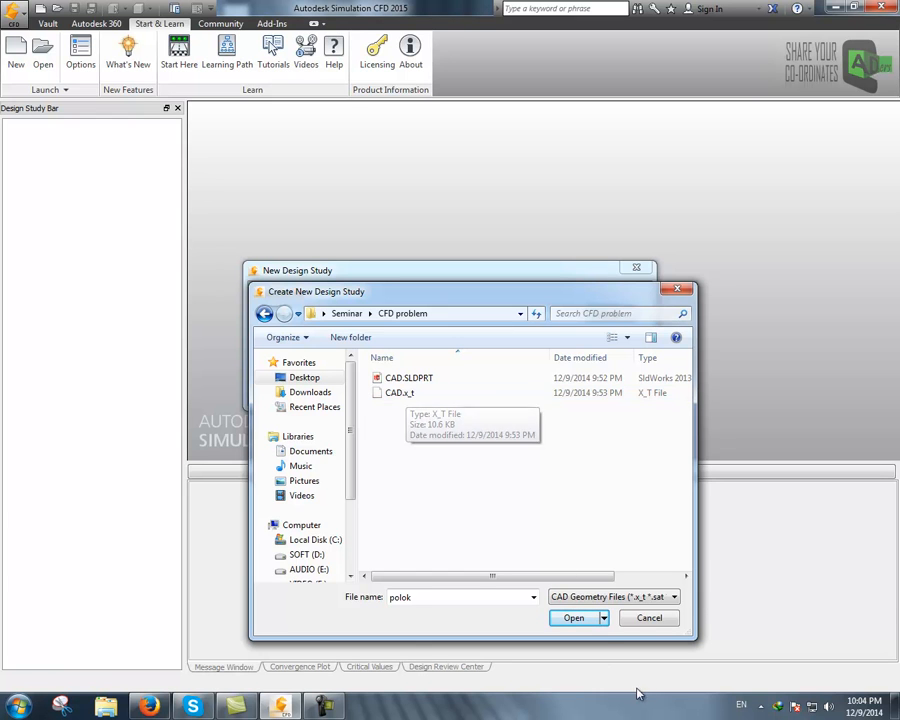
Keep the file filter on CAD Geometry Files and choose CAD.x_t as the study's geometry.
left_click(639, 598)
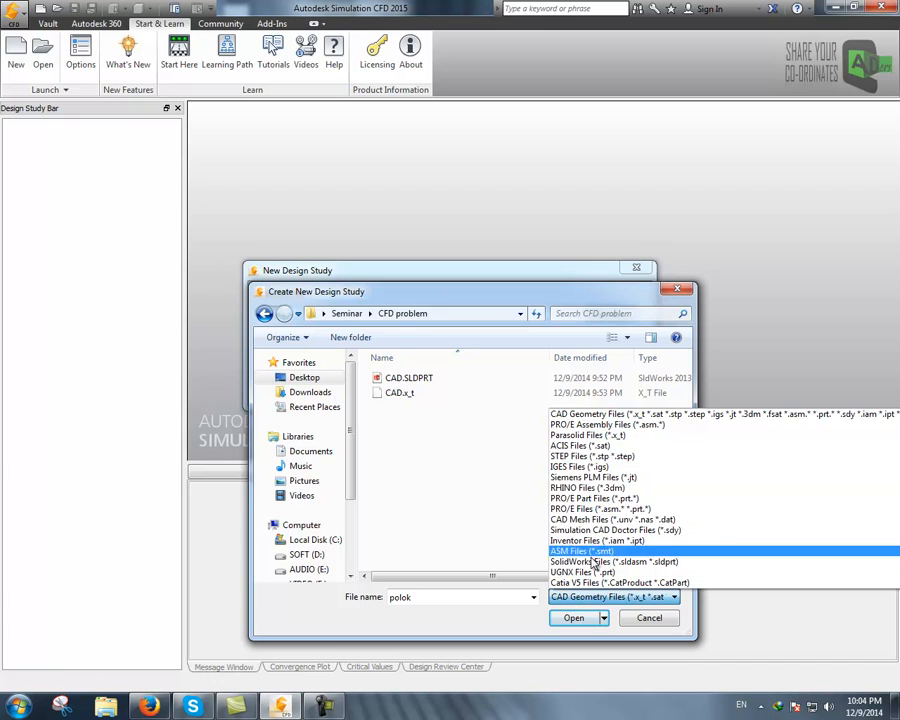
left_click(578, 414)
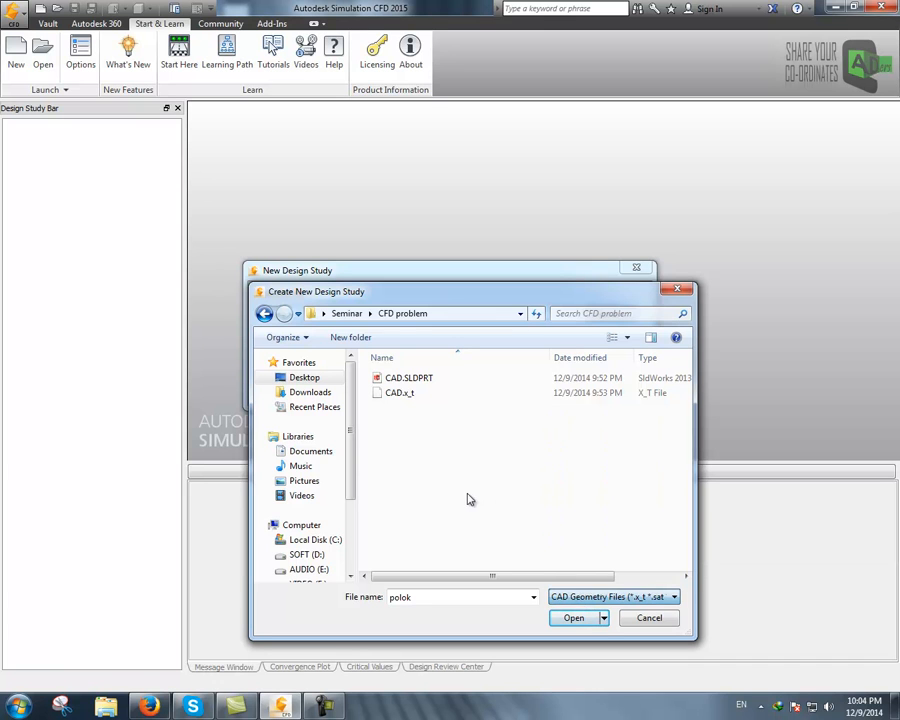
left_click(398, 400)
left_click(588, 622)
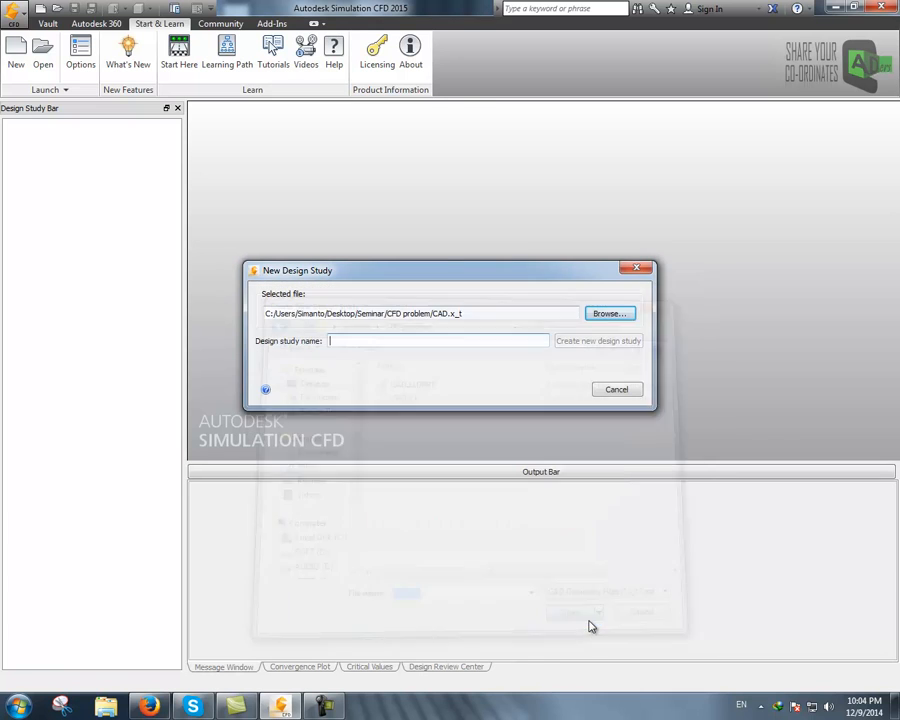
Name the design study "problem 1" and create it.
left_click(390, 342)
type("problem 1")
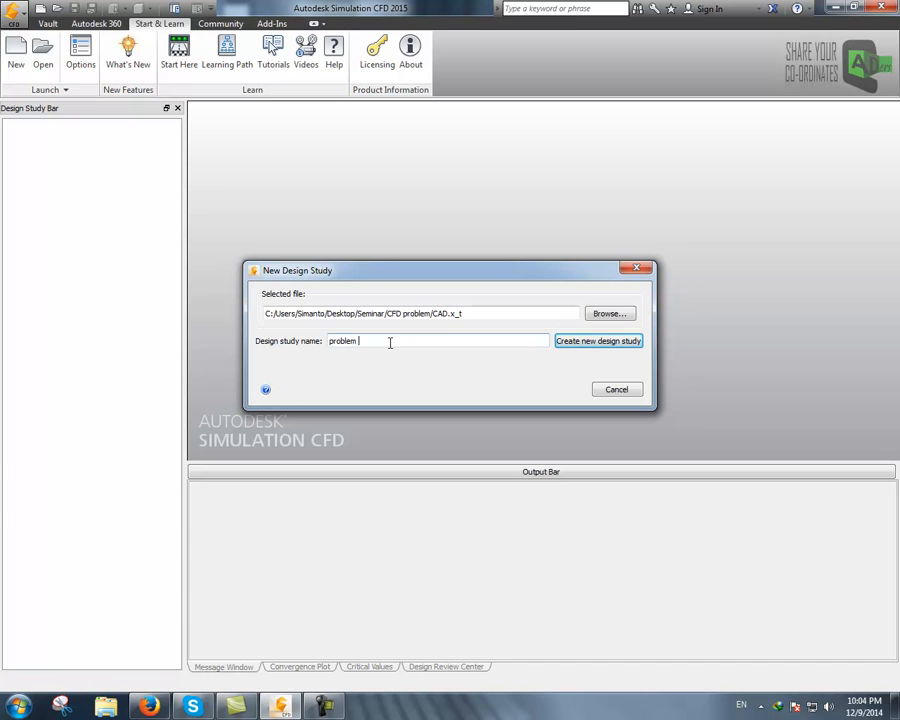
left_click(599, 345)
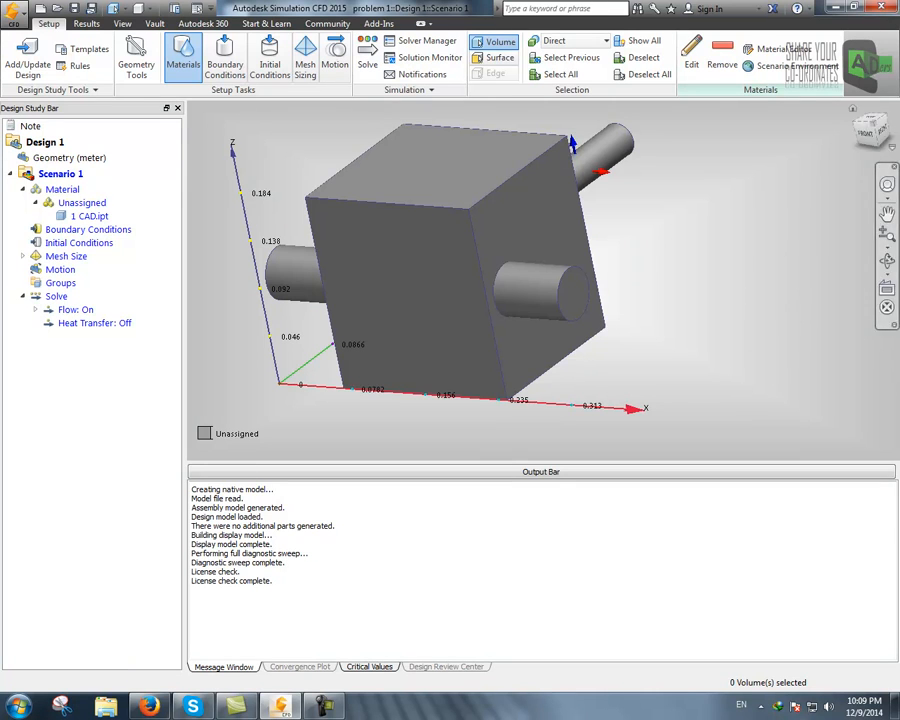
Inspect the imported box and pipe model from several angles, finishing with its front view.
middle_click_drag(700, 285, 743, 255)
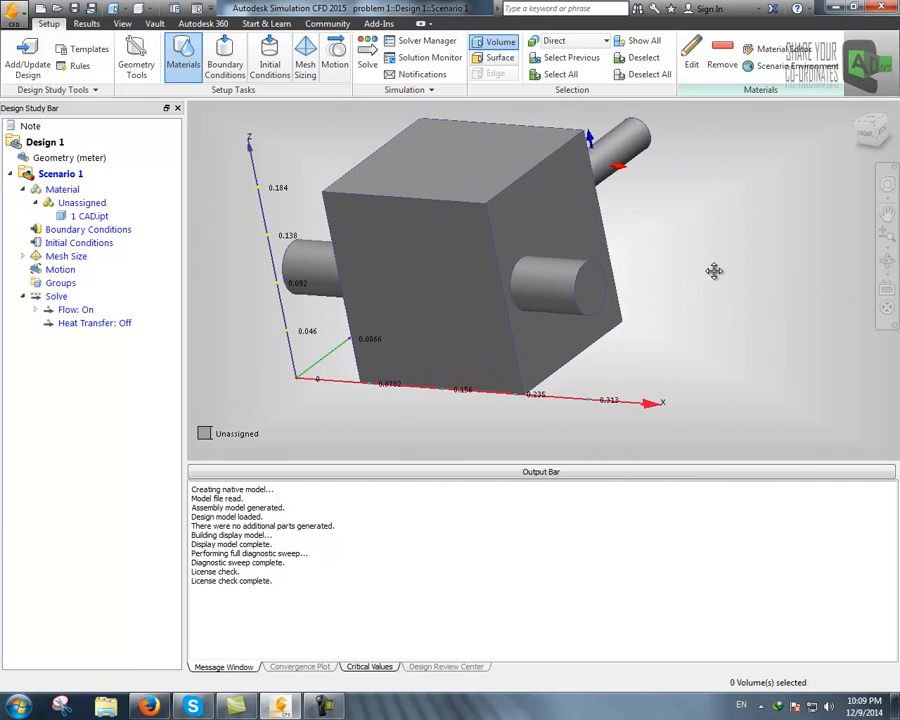
left_click(887, 215)
mouse_move(733, 299)
left_mouse_down()
mouse_move(647, 325)
mouse_move(832, 326)
mouse_move(735, 301)
mouse_move(739, 295)
left_mouse_up()
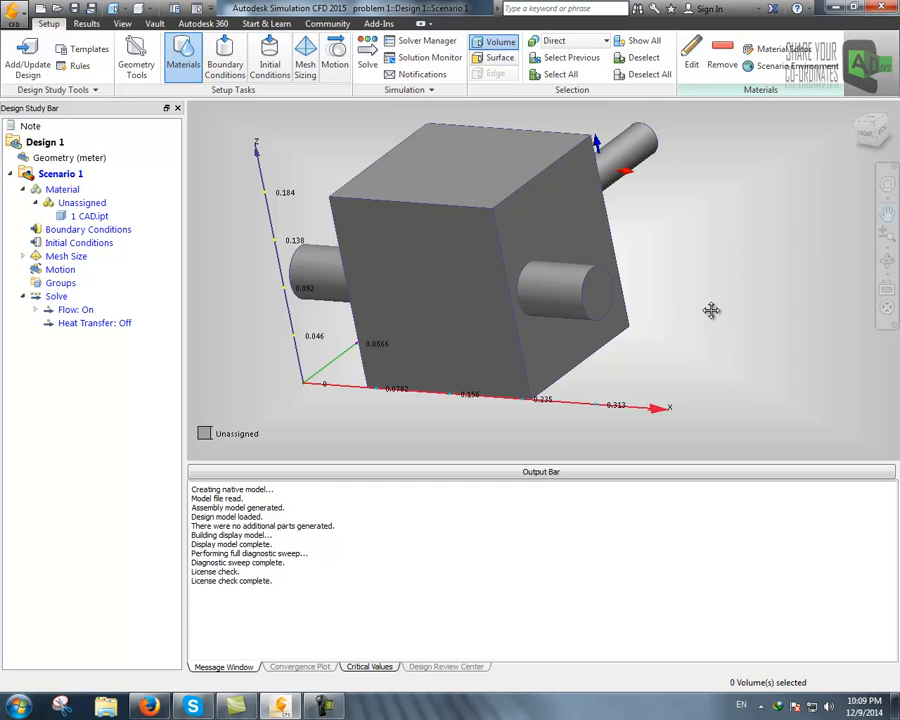
mouse_move(741, 318)
left_mouse_down()
mouse_move(745, 383)
mouse_move(663, 247)
mouse_move(713, 203)
mouse_move(683, 330)
mouse_move(803, 296)
mouse_move(719, 333)
mouse_move(719, 261)
mouse_move(733, 239)
mouse_move(795, 361)
mouse_move(765, 243)
mouse_move(795, 315)
mouse_move(751, 292)
mouse_move(804, 374)
mouse_move(727, 275)
mouse_move(753, 267)
mouse_move(745, 304)
left_mouse_up()
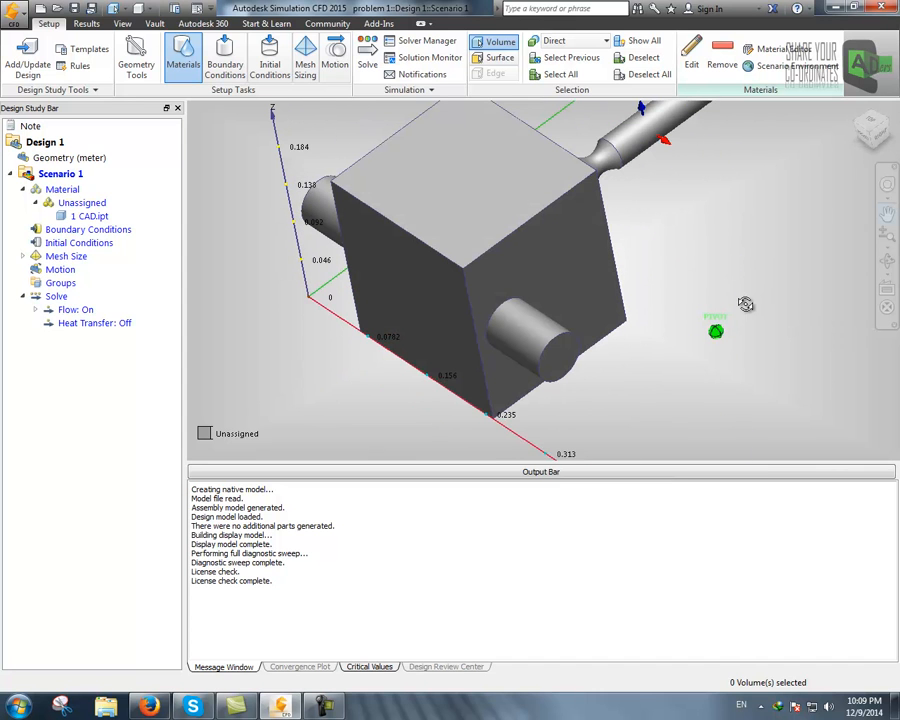
left_click(873, 137)
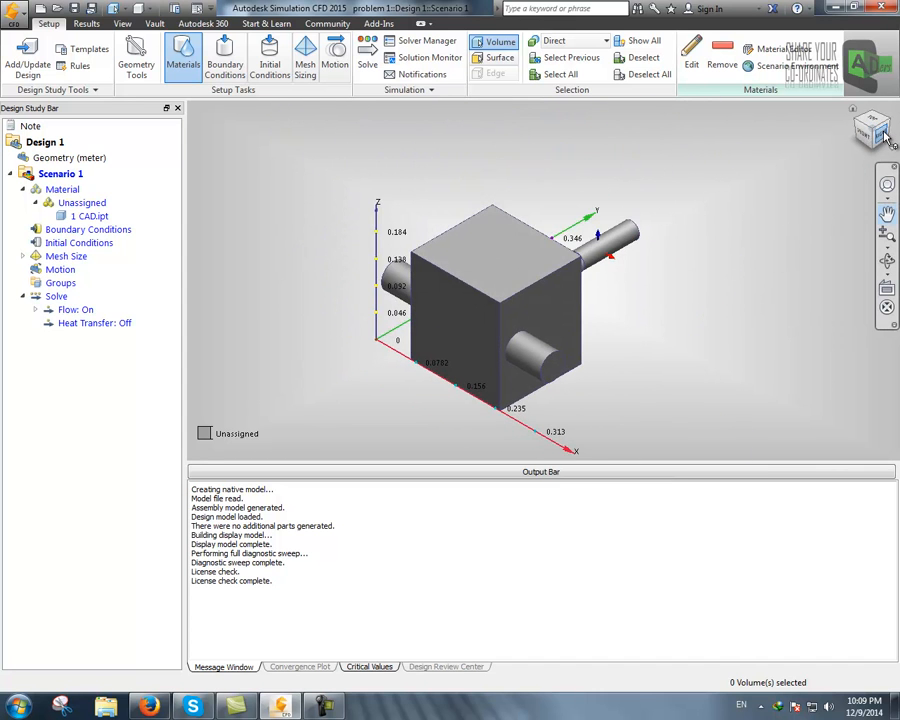
left_click(864, 140)
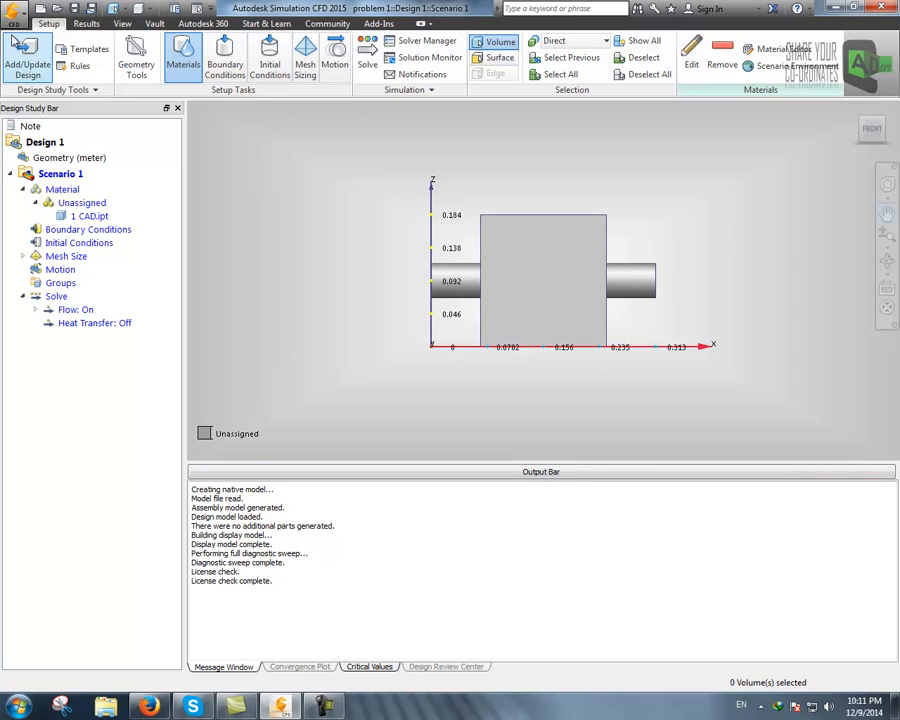
left_click(16, 17)
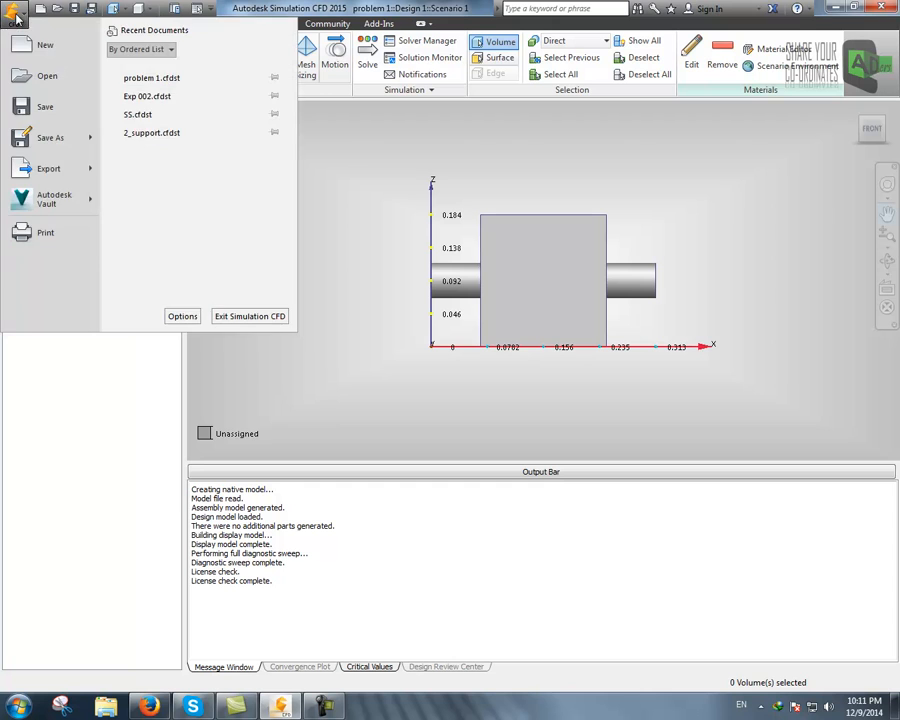
left_click(16, 17)
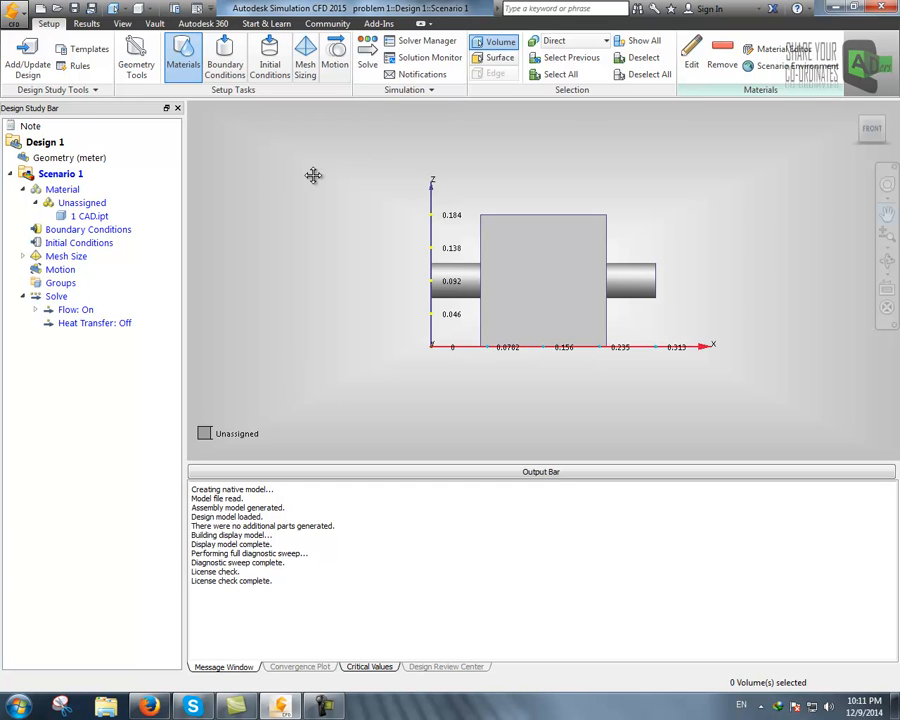
left_click(87, 24)
left_click(120, 24)
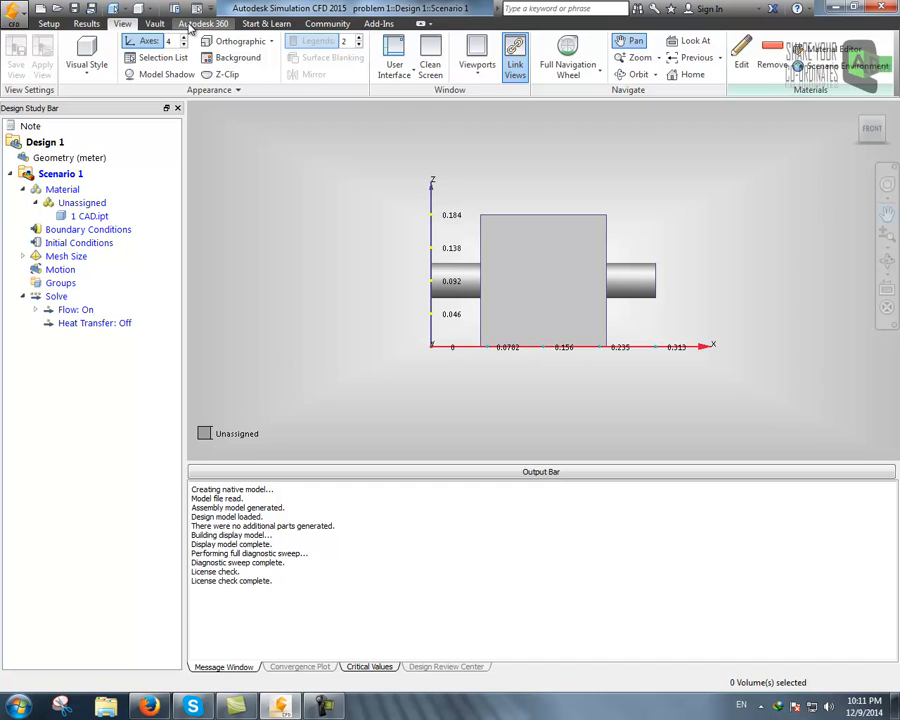
left_click(155, 24)
left_click(122, 24)
left_click(87, 24)
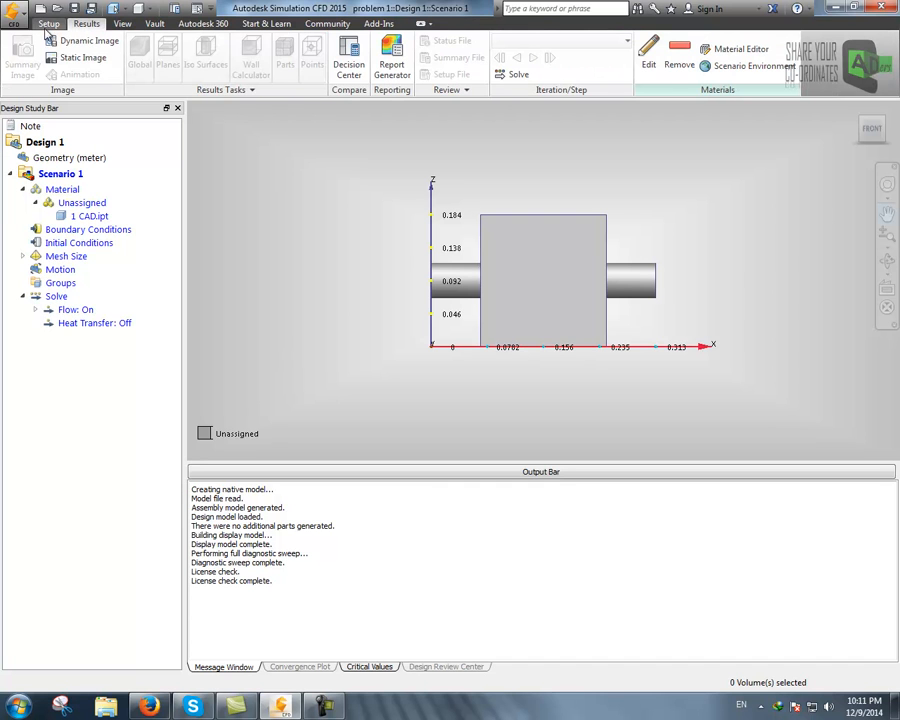
left_click(48, 23)
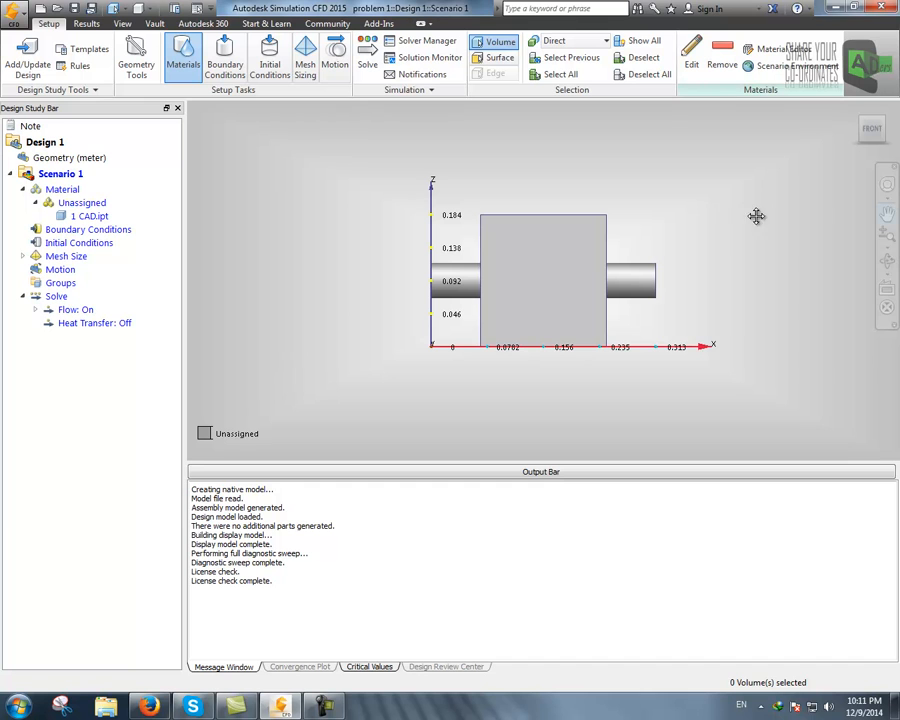
left_click(797, 10)
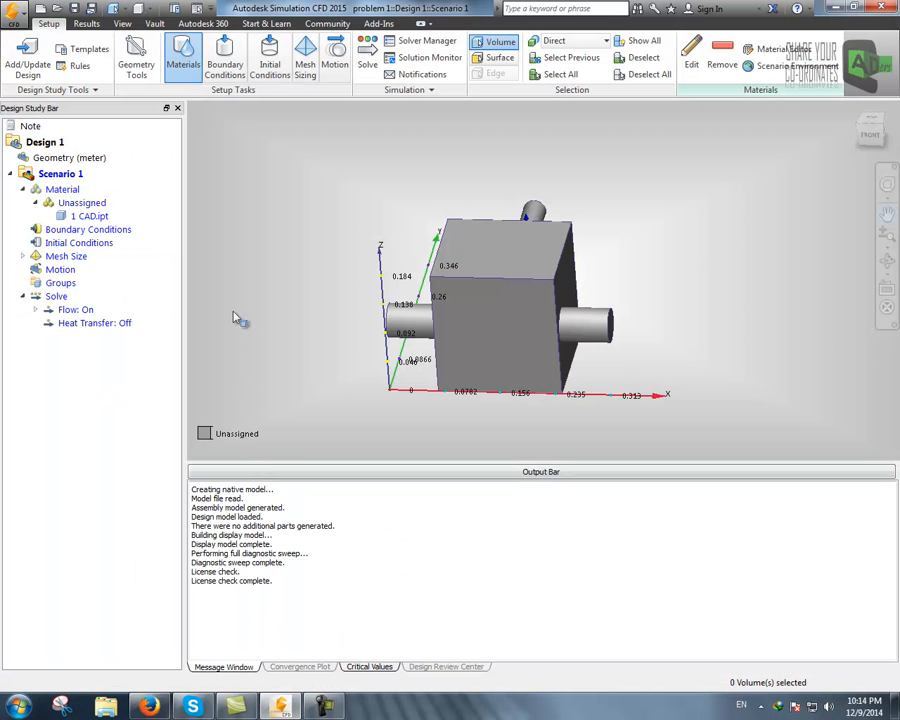
Review the length units available for the Design 1 geometry without changing the current one.
left_click(66, 160)
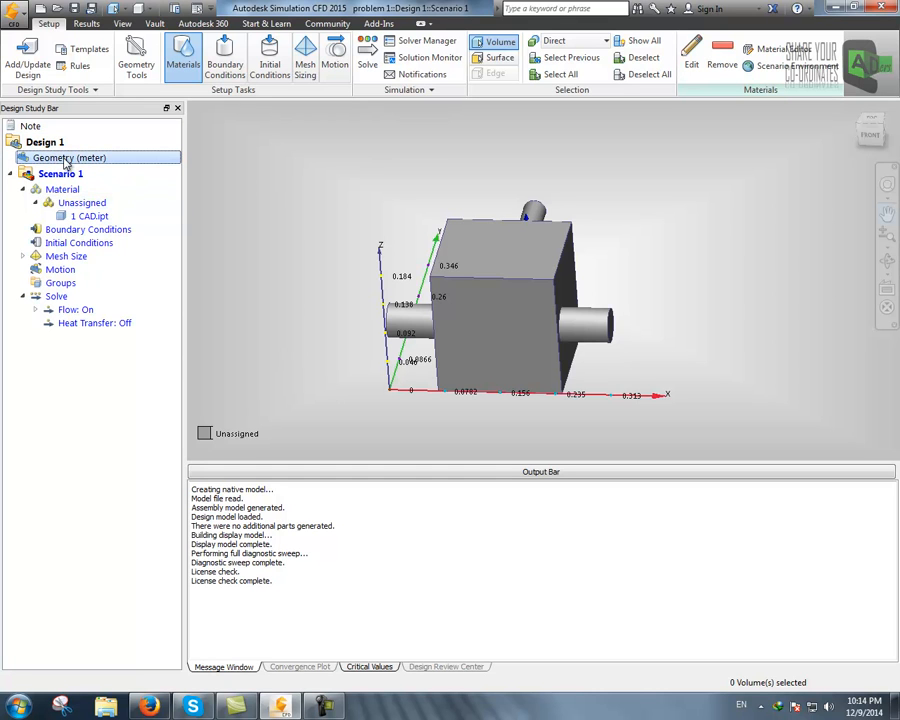
right_click(66, 163)
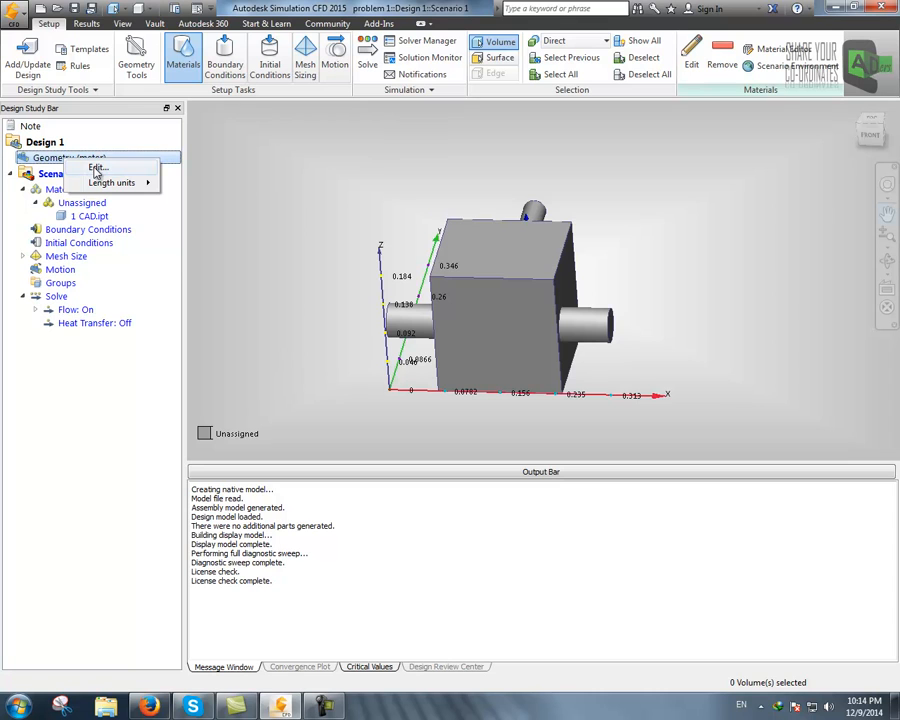
mouse_move(115, 182)
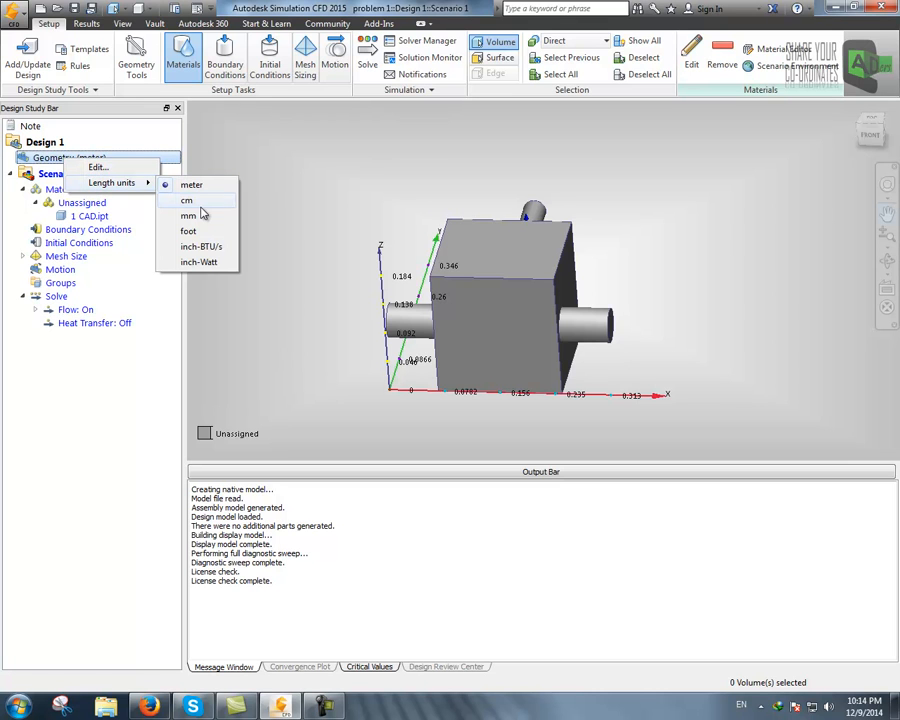
left_click(252, 172)
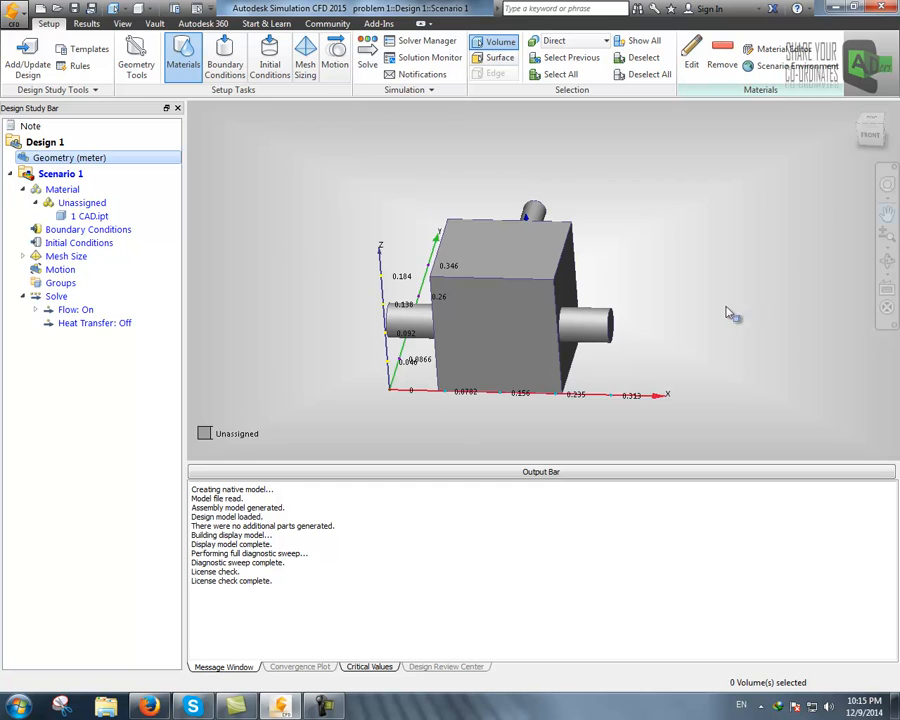
Examine the box, its side pipes and the necked pipe at the rear from several angles.
middle_click_drag(731, 335, 565, 279)
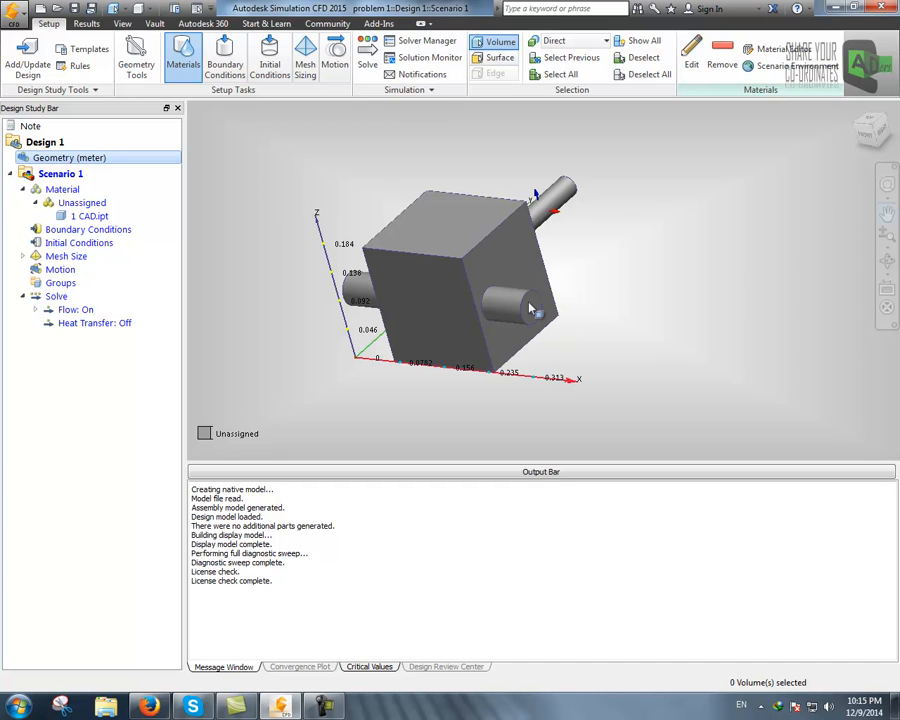
middle_click_drag(301, 360, 599, 382, "shift")
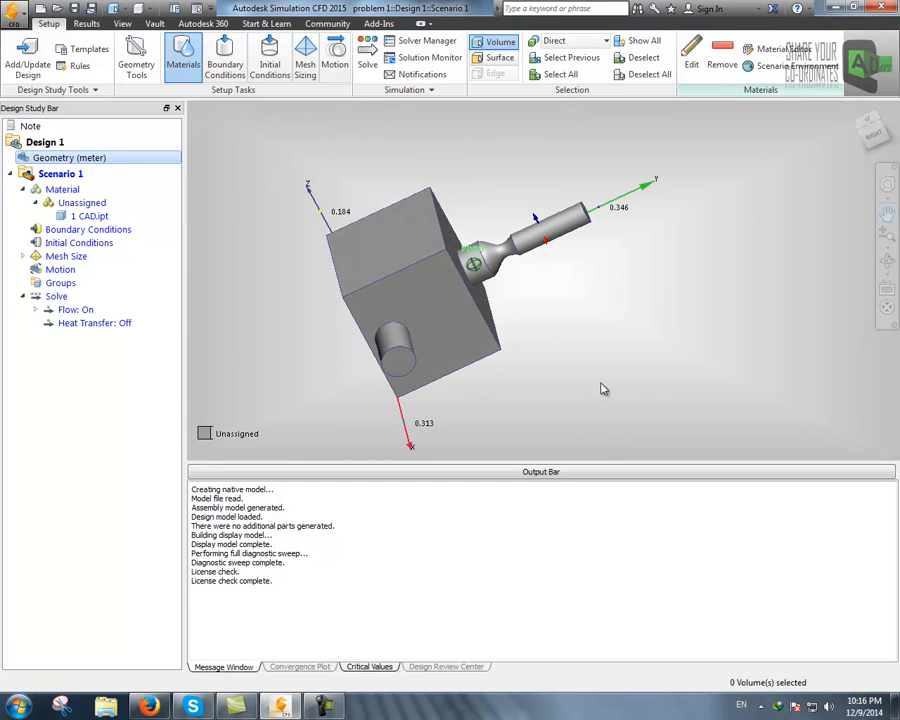
middle_click_drag(689, 348, 640, 302, "shift")
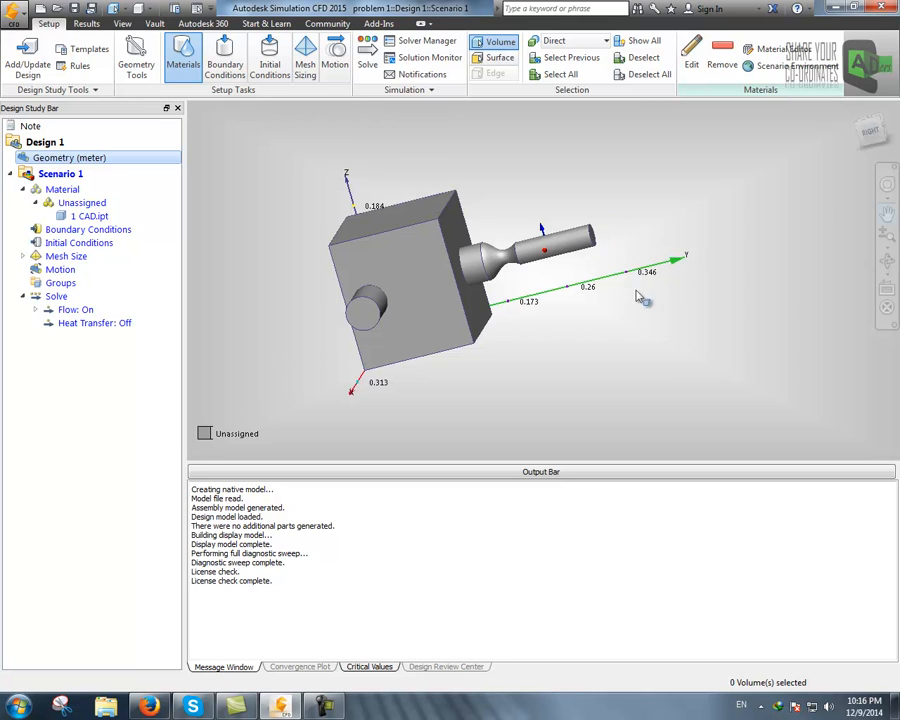
middle_click_drag(615, 336, 625, 362)
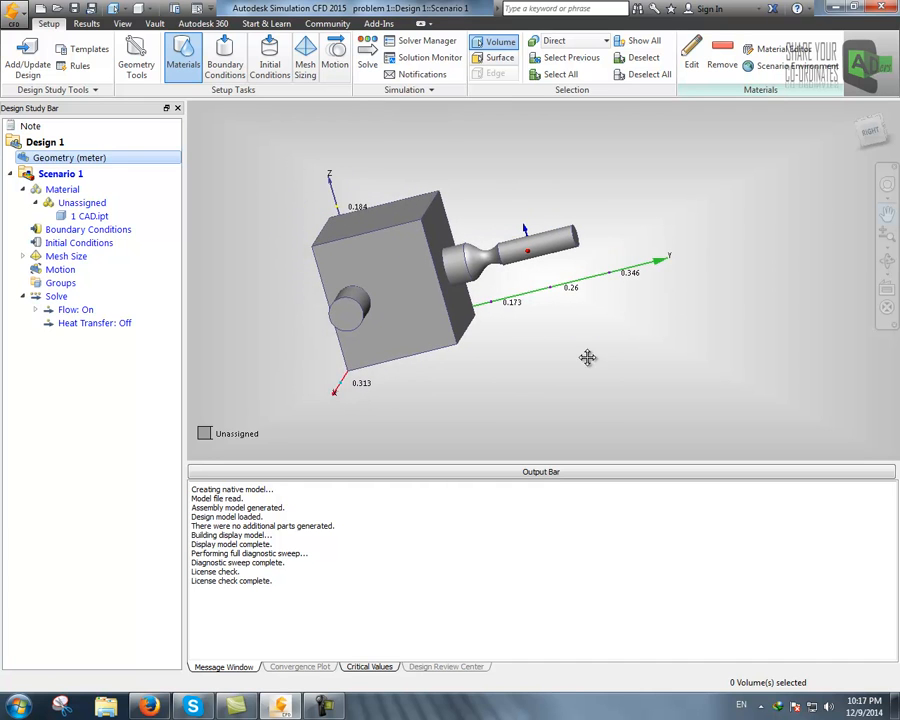
middle_click_drag(422, 402, 466, 400)
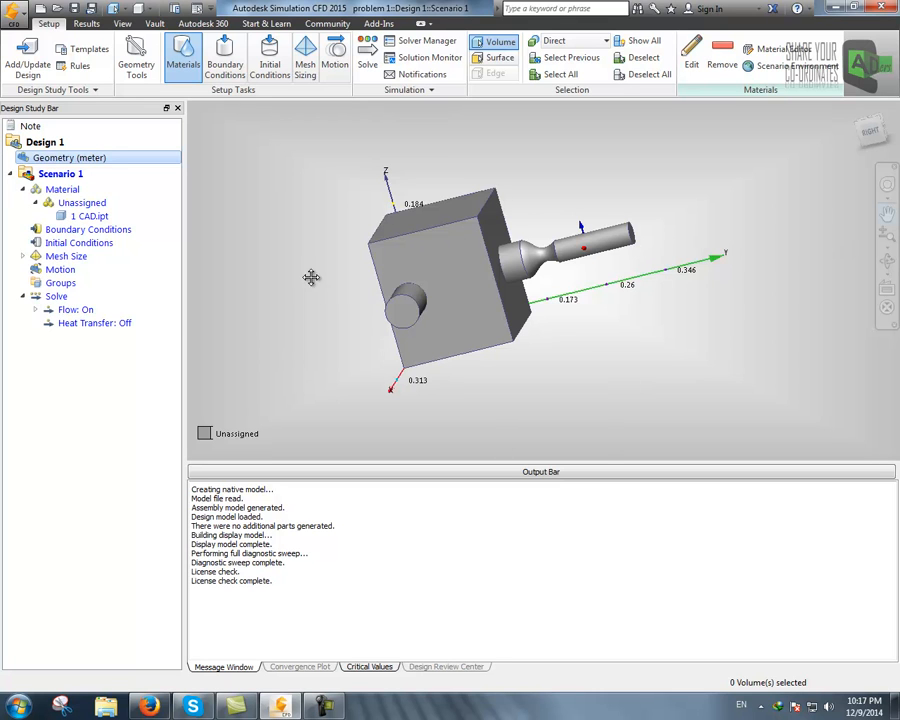
mouse_move(274, 333)
left_mouse_down()
mouse_move(420, 348)
mouse_move(279, 344)
left_mouse_up()
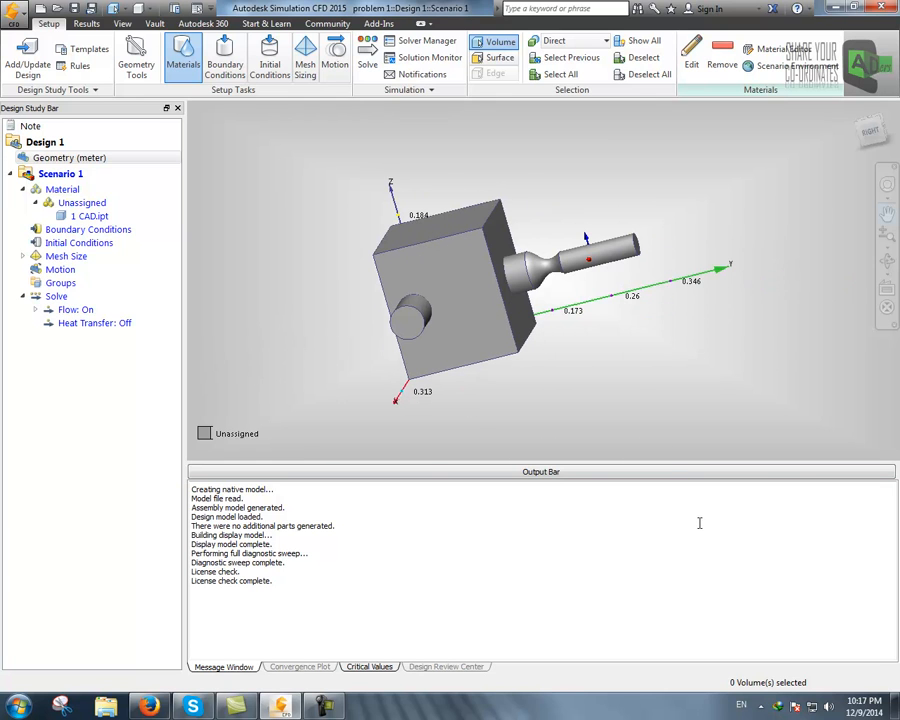
middle_click(457, 276, "ctrl")
mouse_move(319, 301)
middle_mouse_down()
mouse_move(345, 296)
mouse_move(297, 289)
mouse_move(342, 265)
mouse_move(427, 276)
mouse_move(340, 326)
mouse_move(408, 283)
mouse_move(356, 289)
mouse_move(321, 310)
middle_mouse_up()
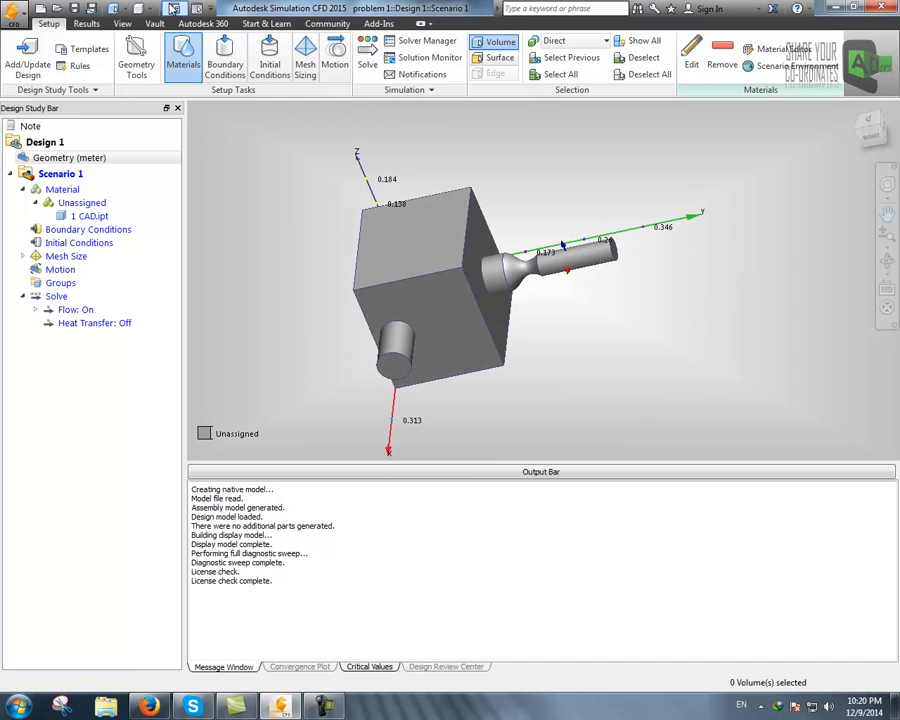
mouse_move(507, 422)
middle_mouse_down("shift")
mouse_move(542, 394)
mouse_move(502, 408)
mouse_move(520, 410)
mouse_move(536, 343)
mouse_move(567, 394)
mouse_move(605, 378)
mouse_move(579, 386)
middle_mouse_up("shift")
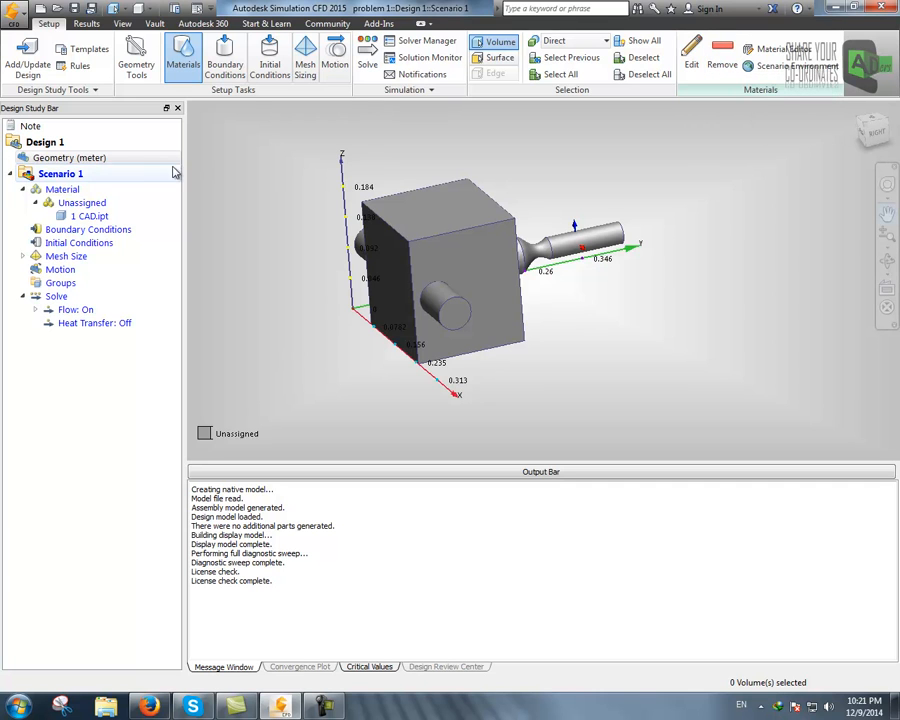
left_click(80, 204)
right_click(80, 204)
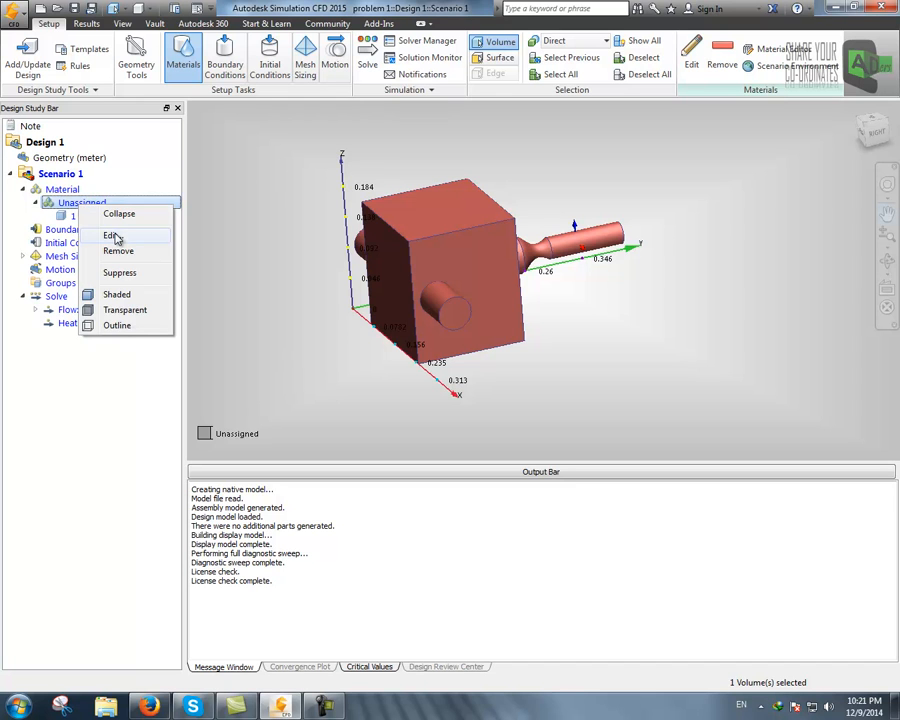
left_click(642, 344)
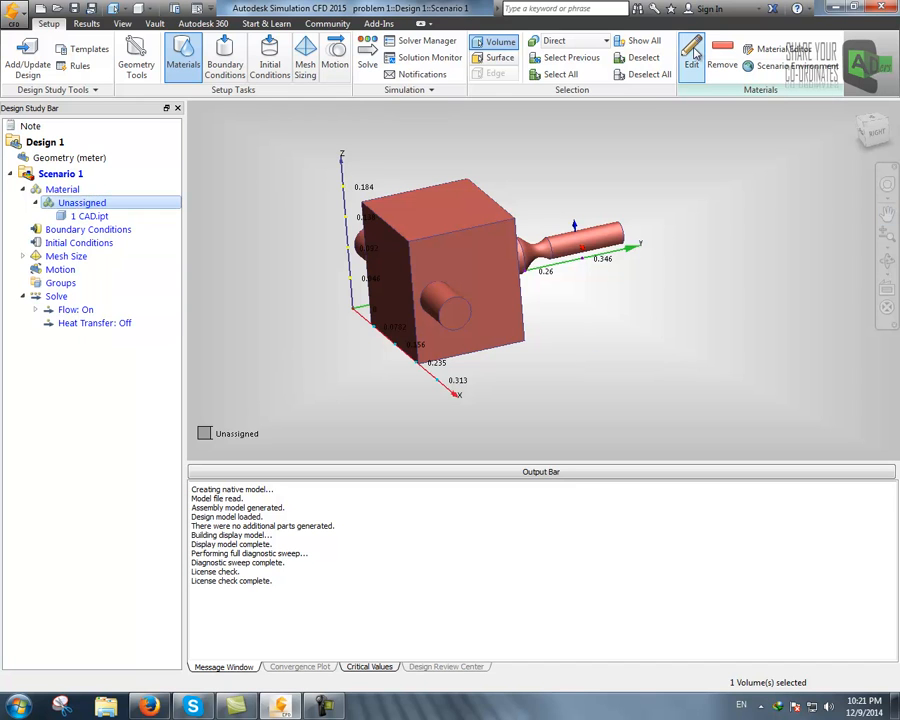
Select the CAD.ipt volume for material editing and choose Water as its fluid.
left_click(446, 265)
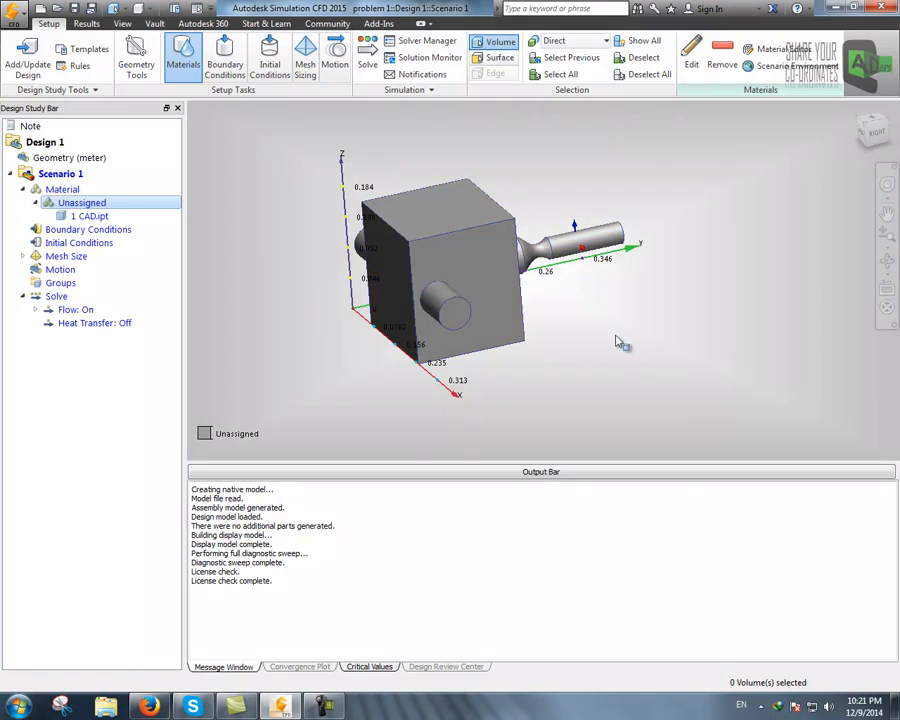
left_click(491, 289)
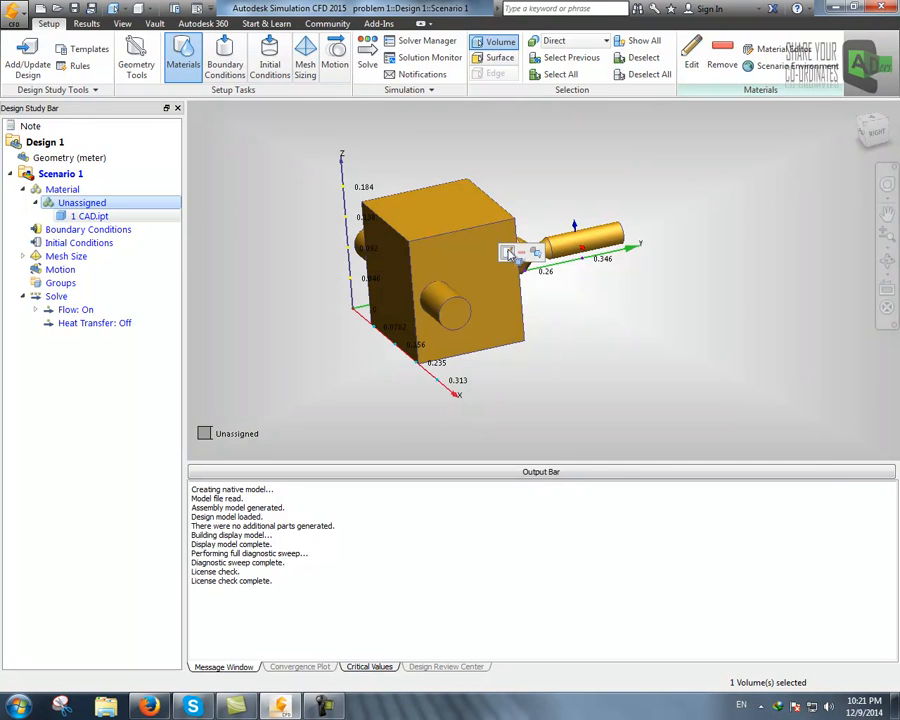
left_click(508, 253)
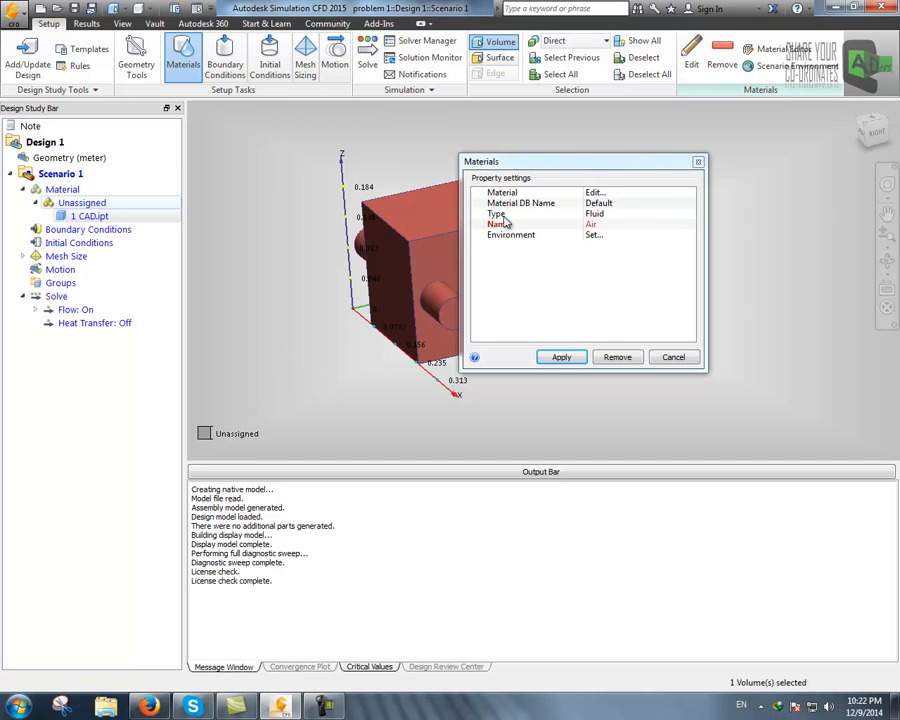
left_click(612, 228)
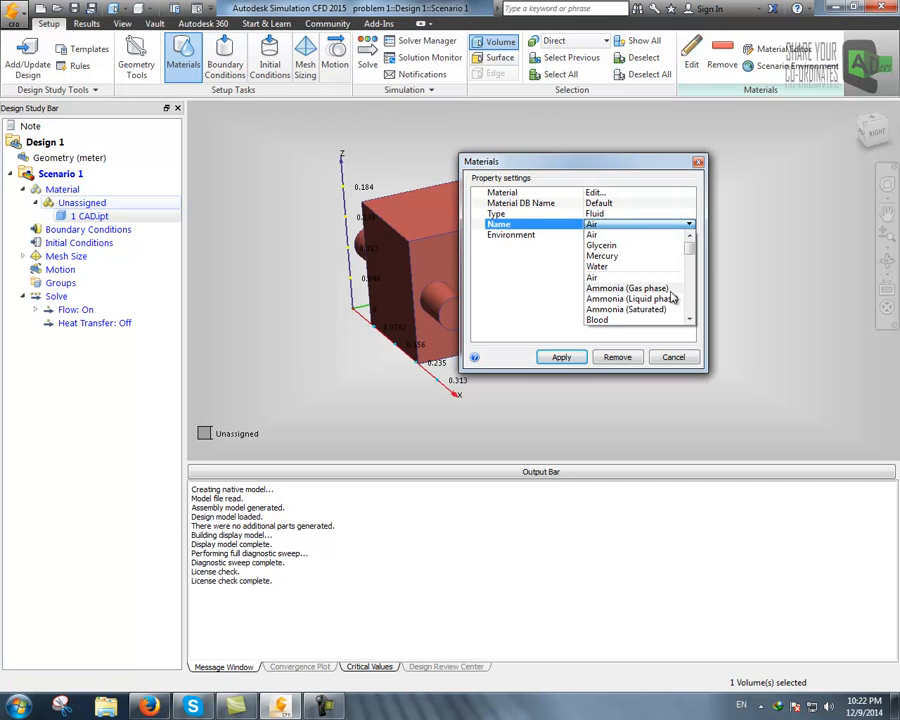
left_click(600, 266)
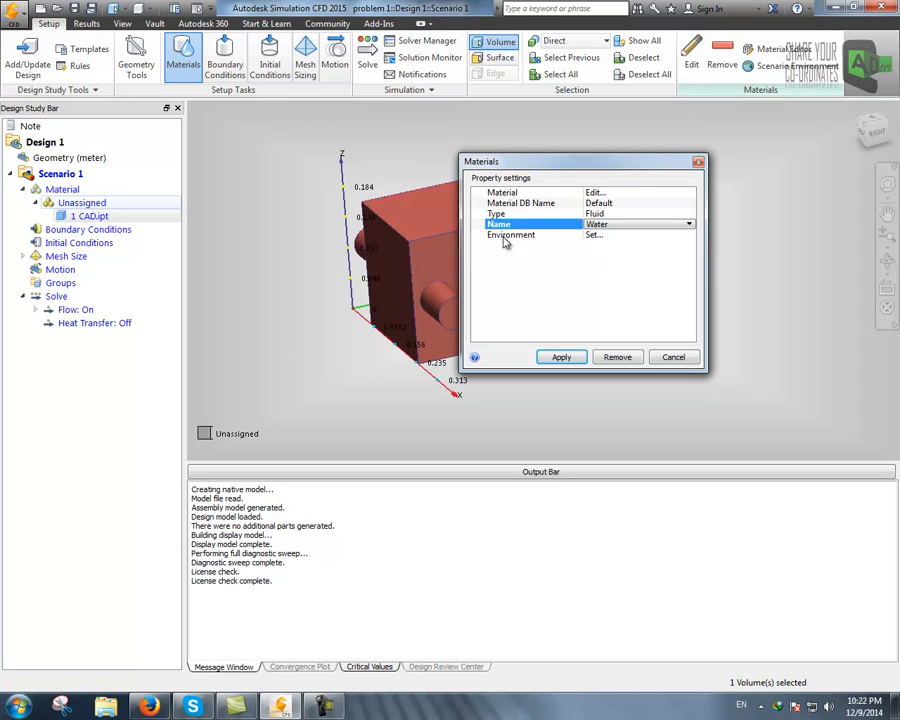
Review Water's material environment, accept the fixed scenario environment, and apply the material to the part.
left_click(594, 236)
left_click_drag(459, 243, 377, 196)
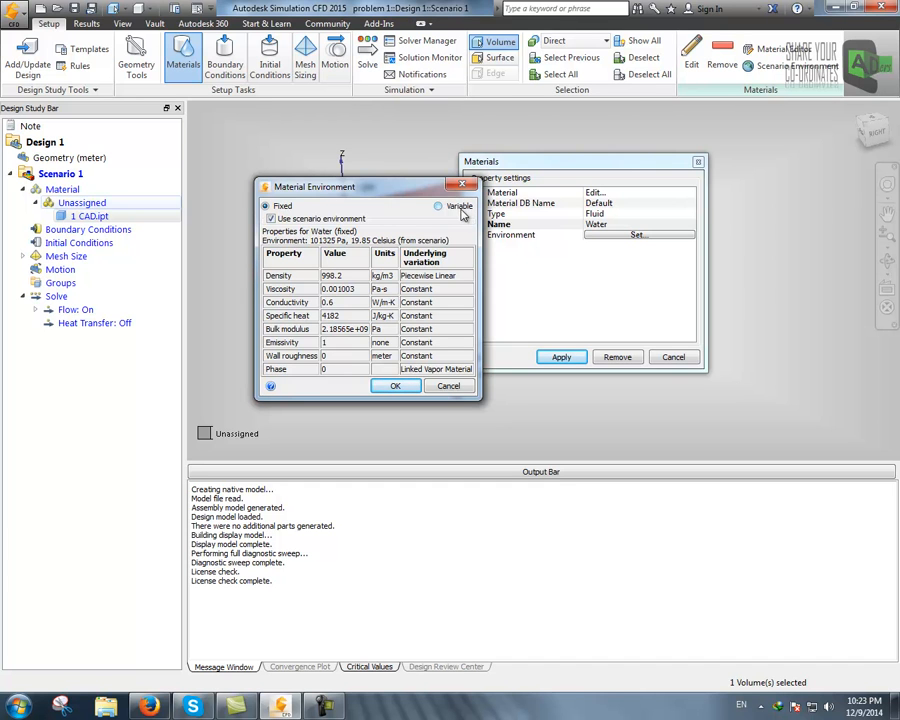
left_click_drag(399, 194, 528, 289)
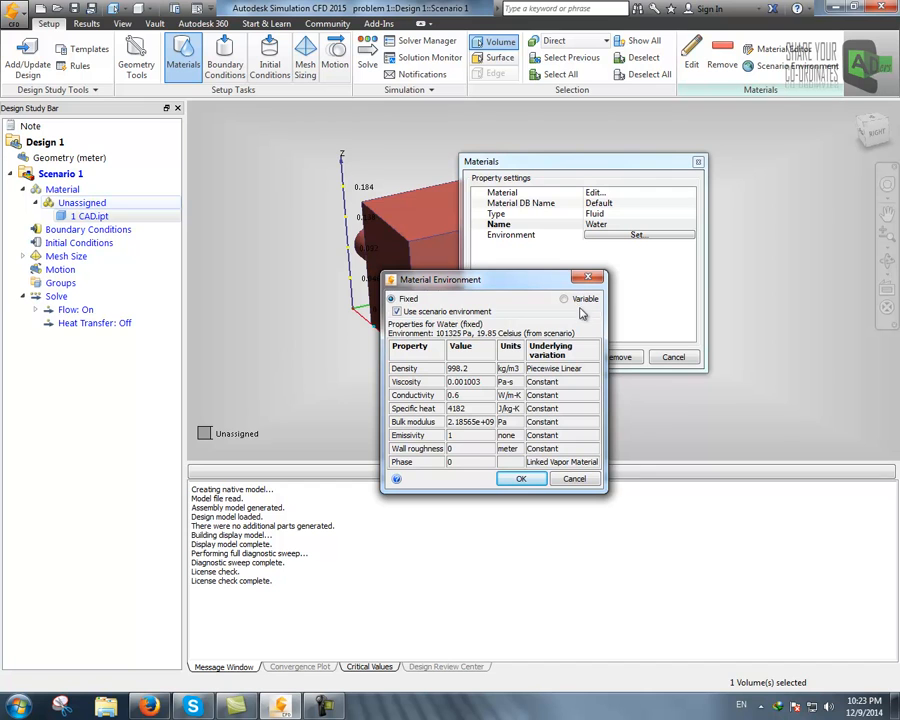
left_click_drag(505, 287, 478, 260)
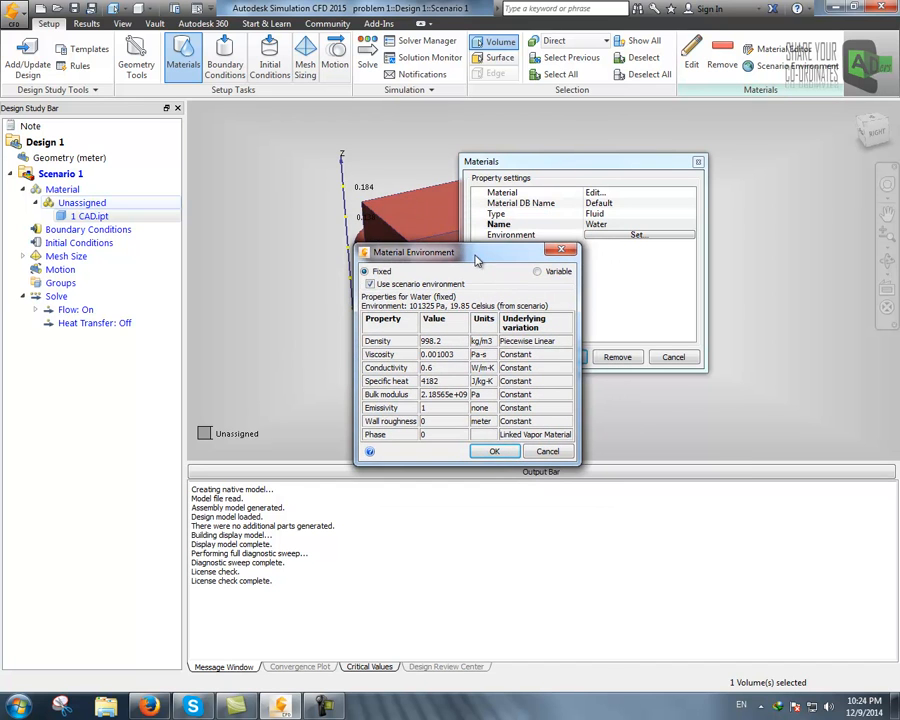
left_click(494, 452)
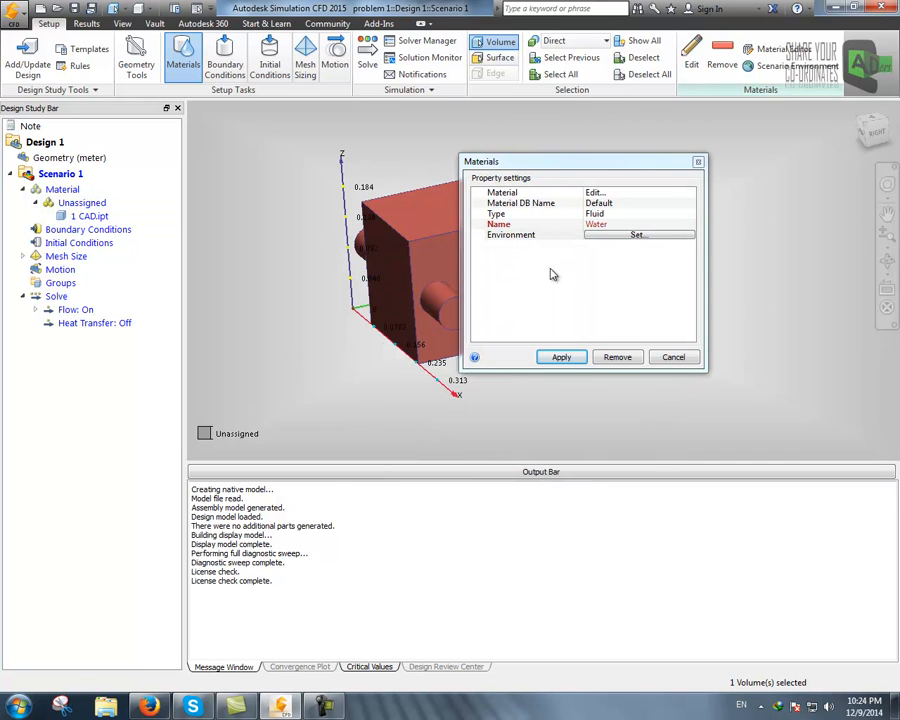
left_click(563, 358)
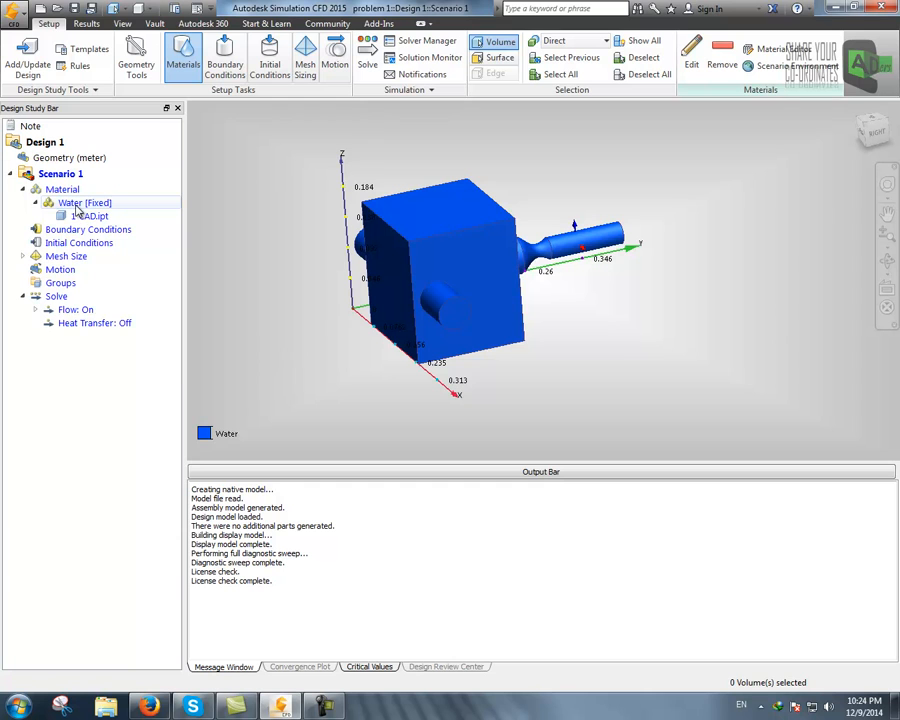
Switch the setup task to boundary conditions with surfaces as the selection type.
left_click(225, 66)
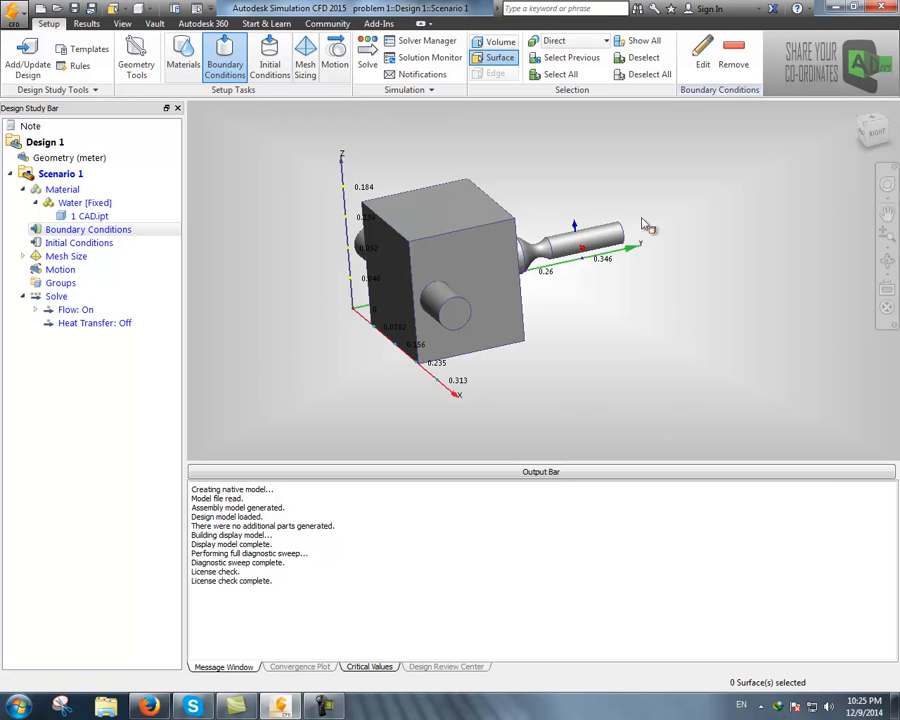
mouse_move(655, 338)
middle_mouse_down("shift")
mouse_move(628, 340)
mouse_move(642, 320)
mouse_move(626, 344)
middle_mouse_up("shift")
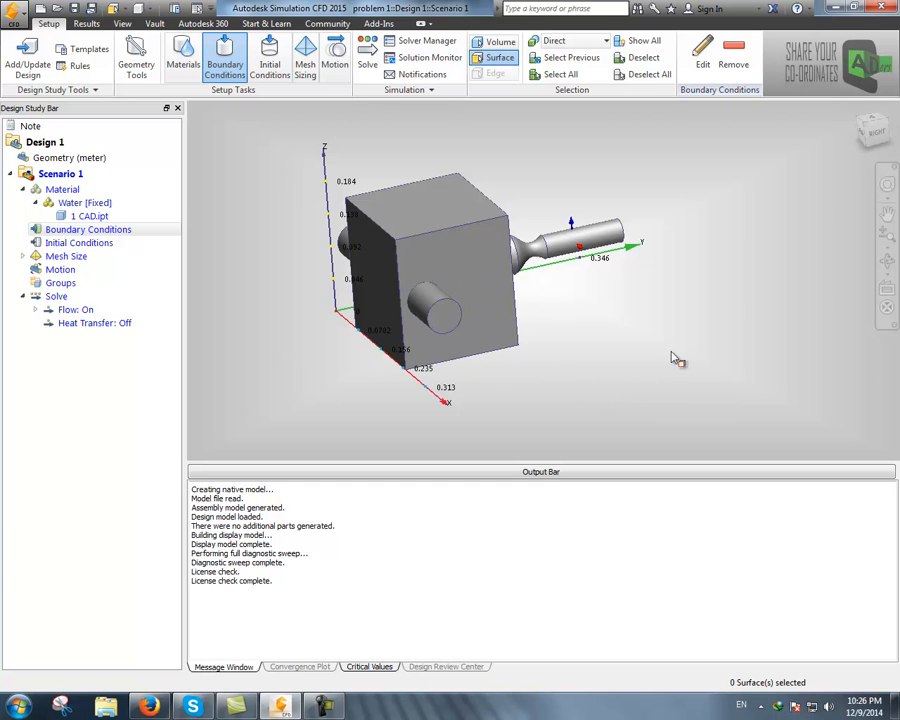
scroll(327, 360, "up", 3)
scroll(327, 360, "down", 2)
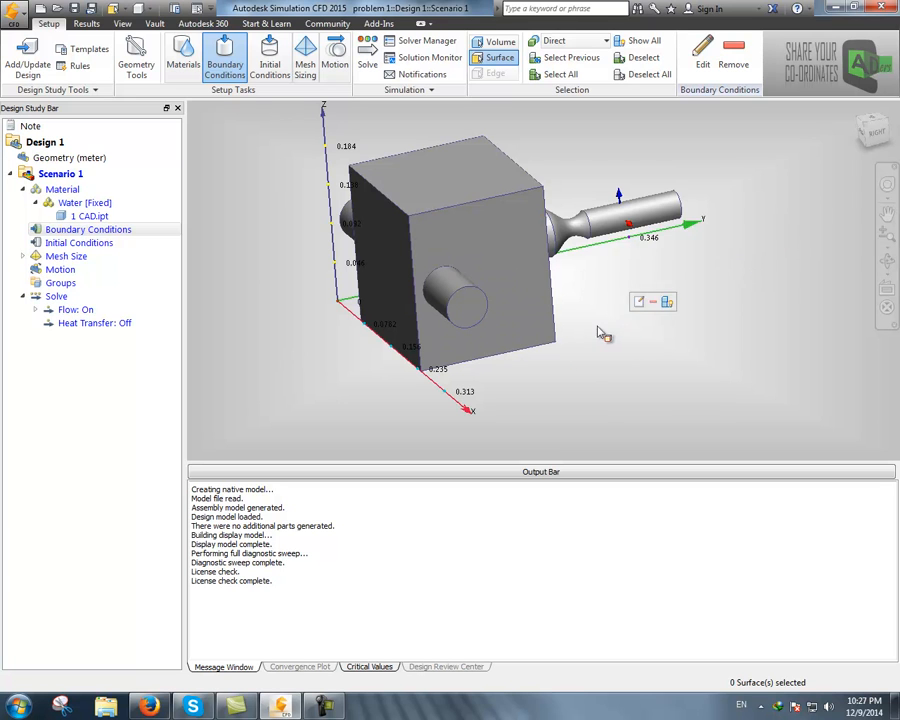
scroll(615, 334, "up", 3)
scroll(595, 348, "down", 3)
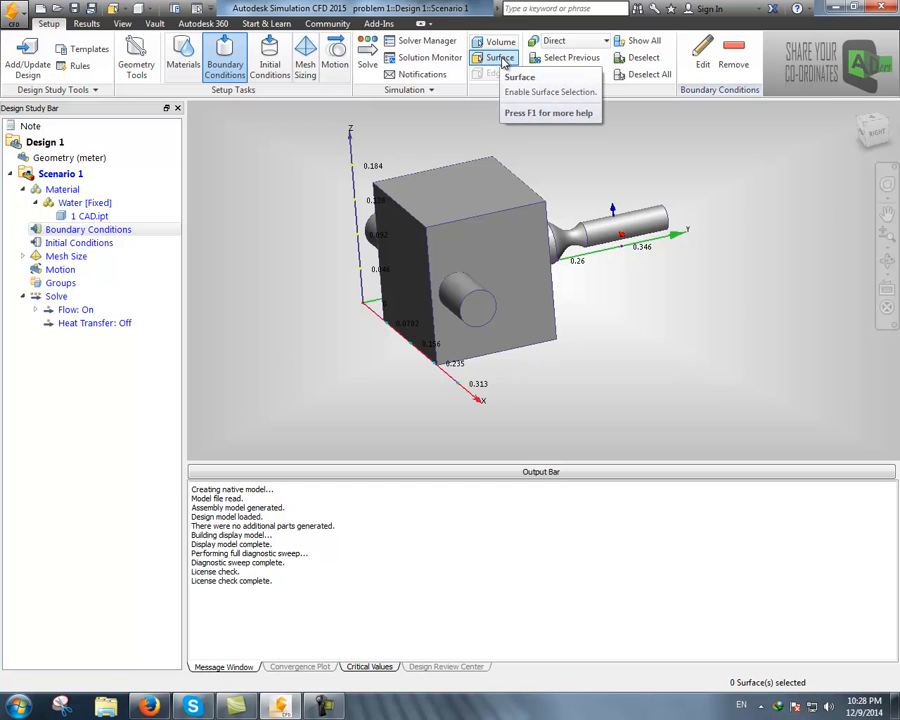
left_click(494, 43)
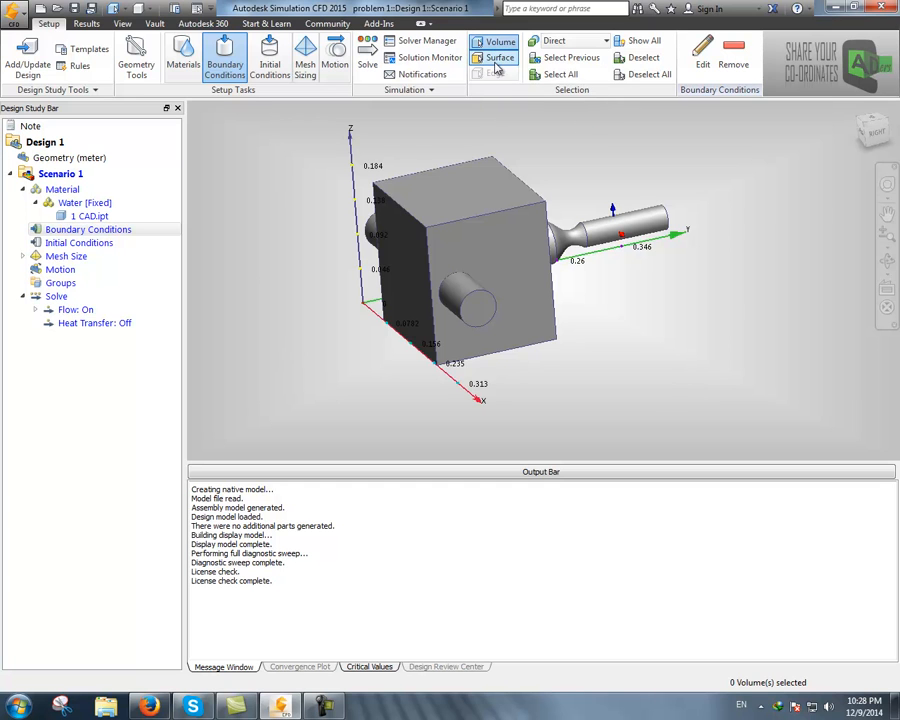
left_click(496, 60)
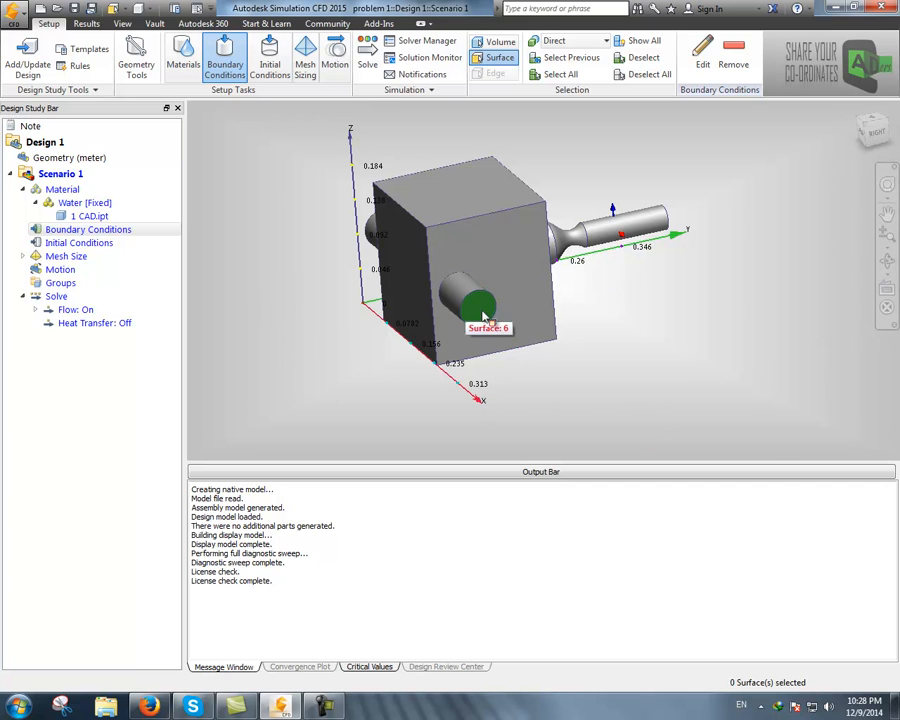
Select the circular end face of the near side pipe and open its boundary condition settings.
middle_click_drag(282, 349, 307, 376)
scroll(519, 403, "up", 3)
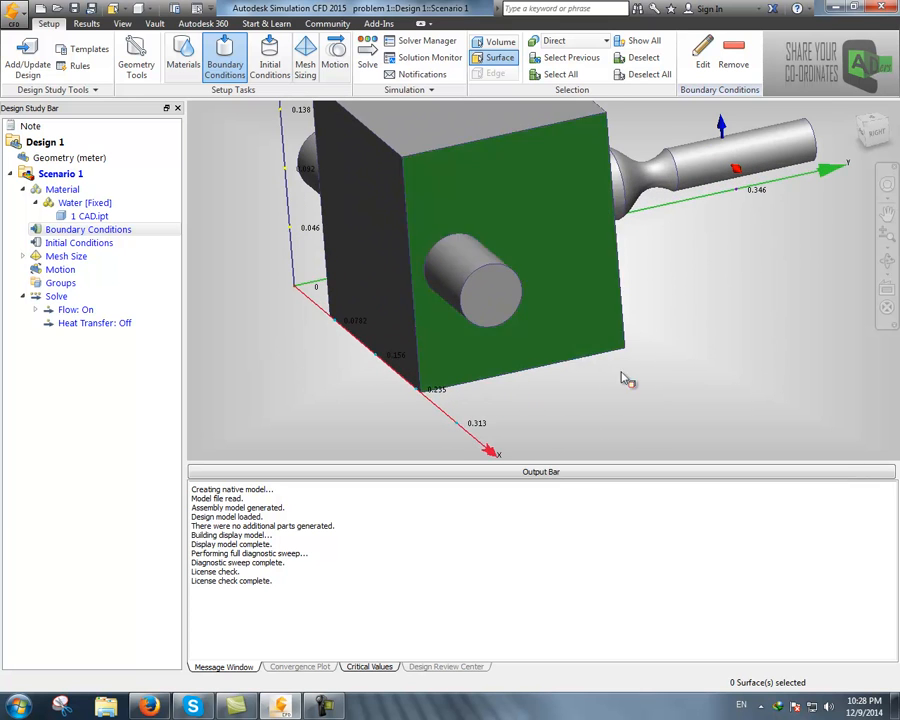
left_click(506, 297)
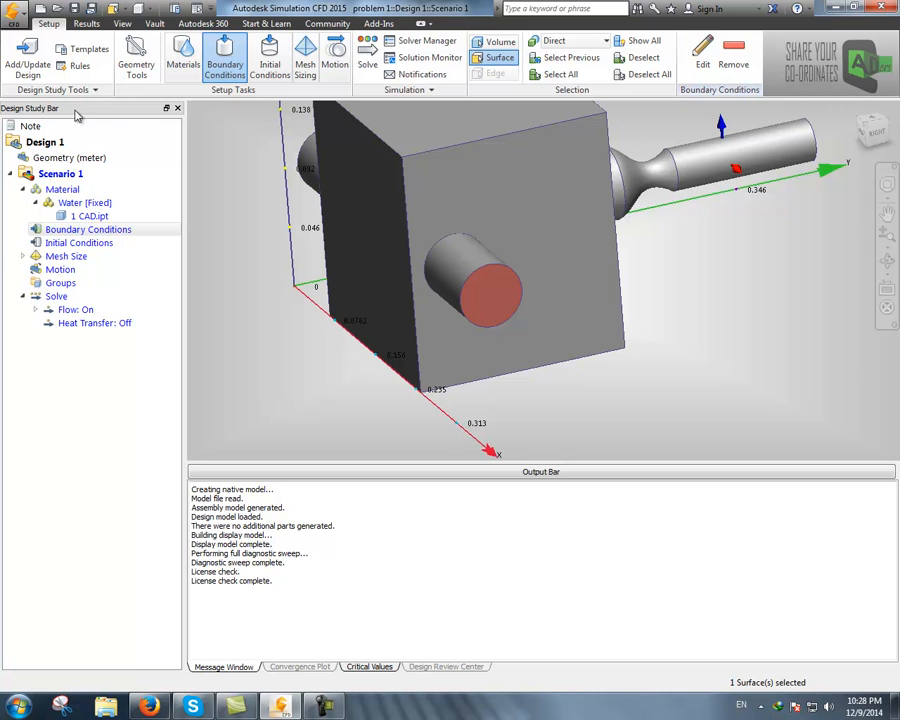
left_click(35, 233)
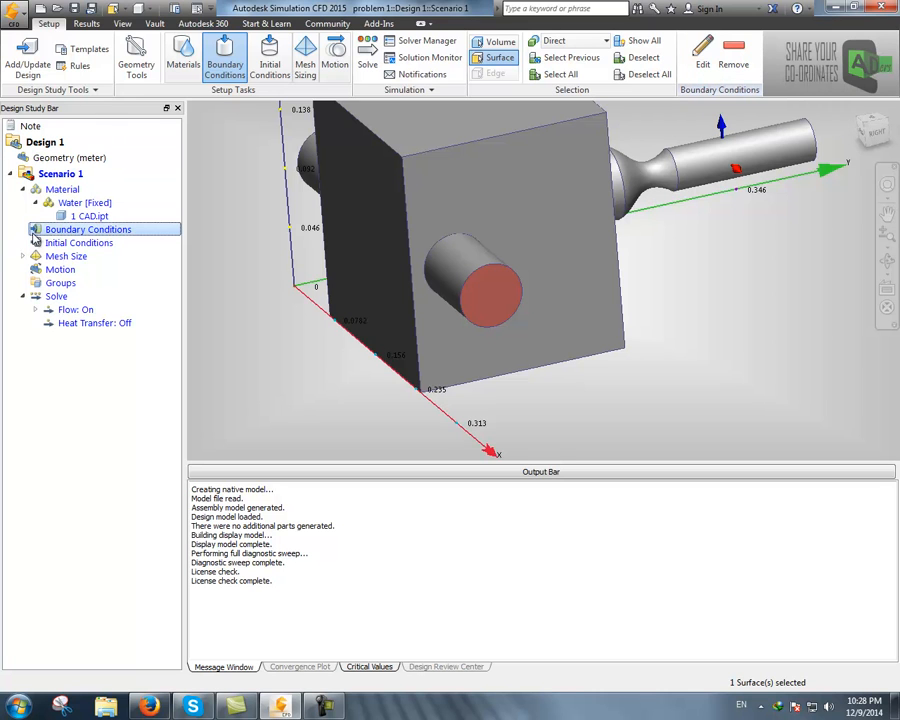
right_click(104, 237)
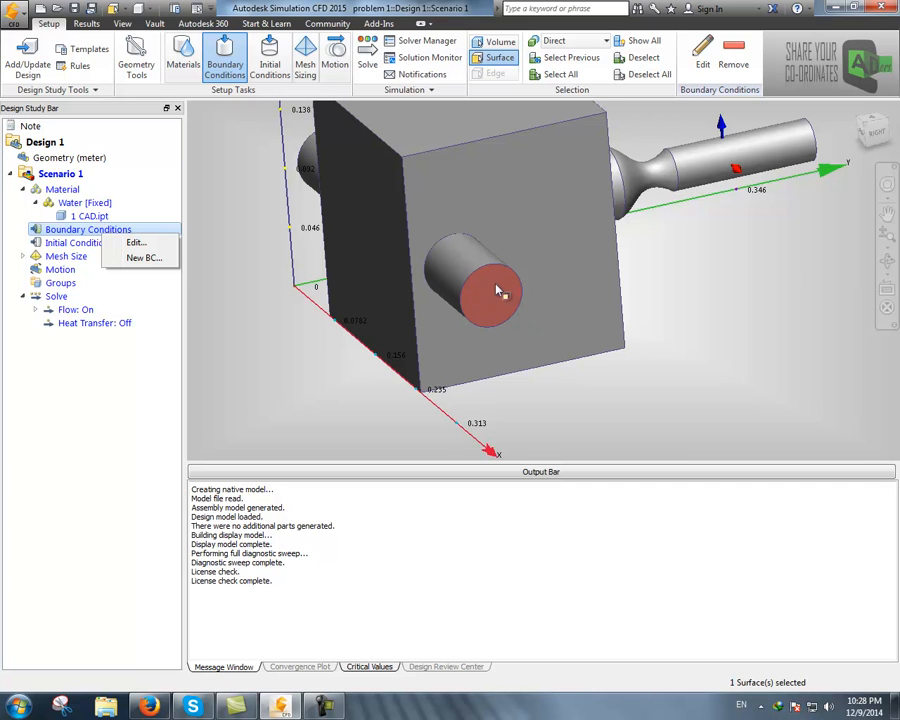
left_click(134, 242)
left_click_drag(270, 313, 241, 264)
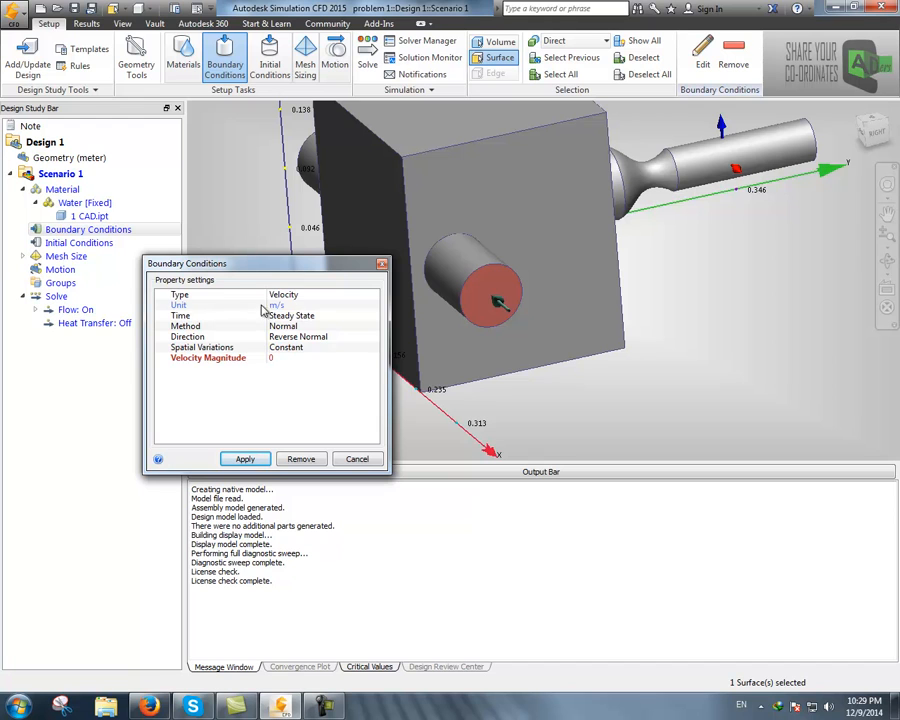
Define the pipe face's condition as Velocity in m/s with a velocity magnitude of 7.
left_click(302, 298)
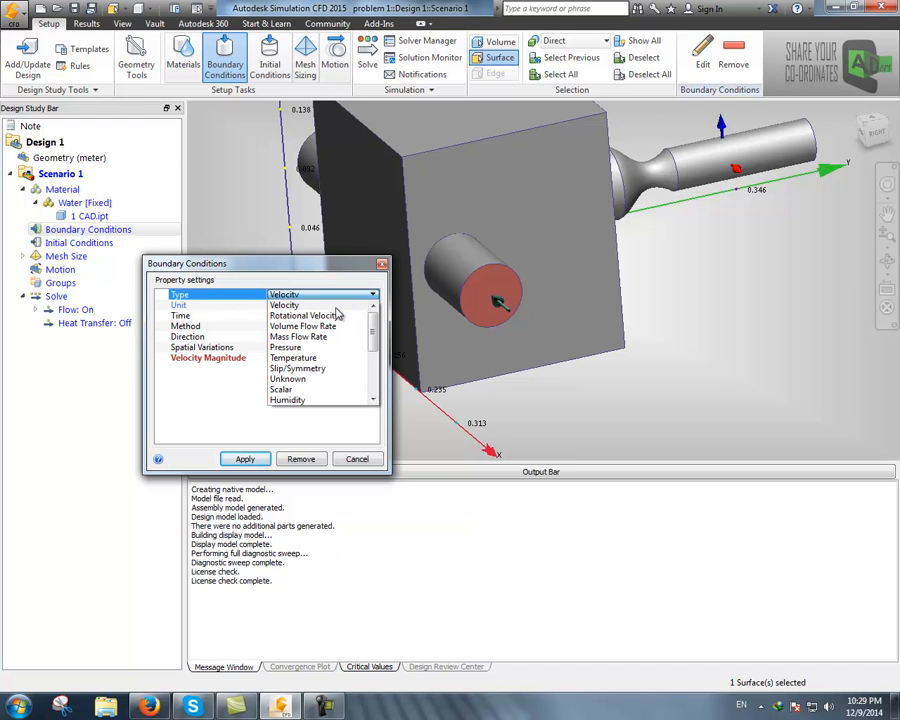
left_click(282, 263)
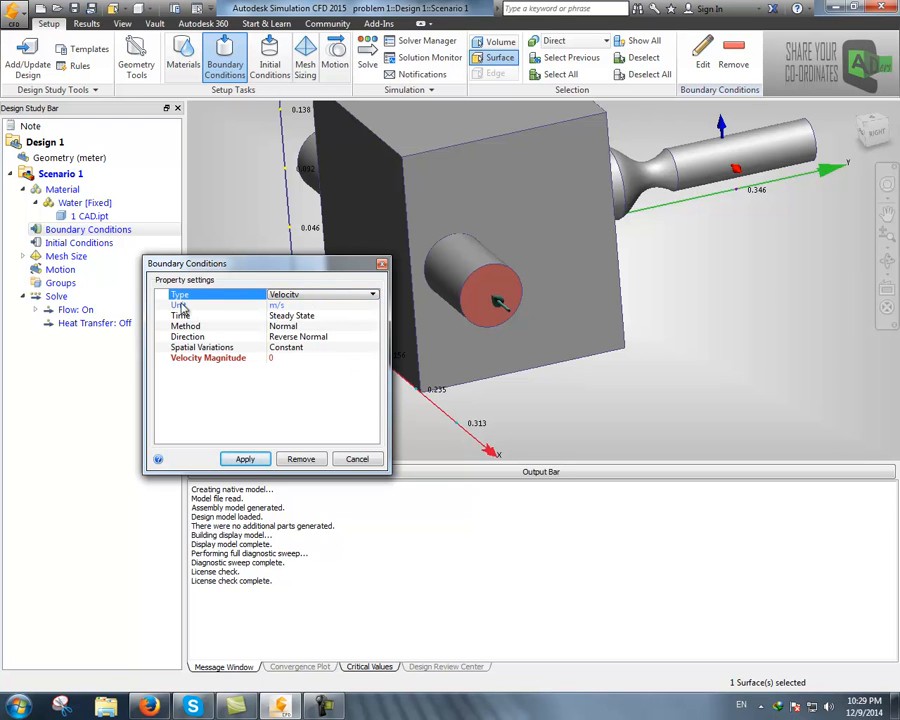
left_click(295, 310)
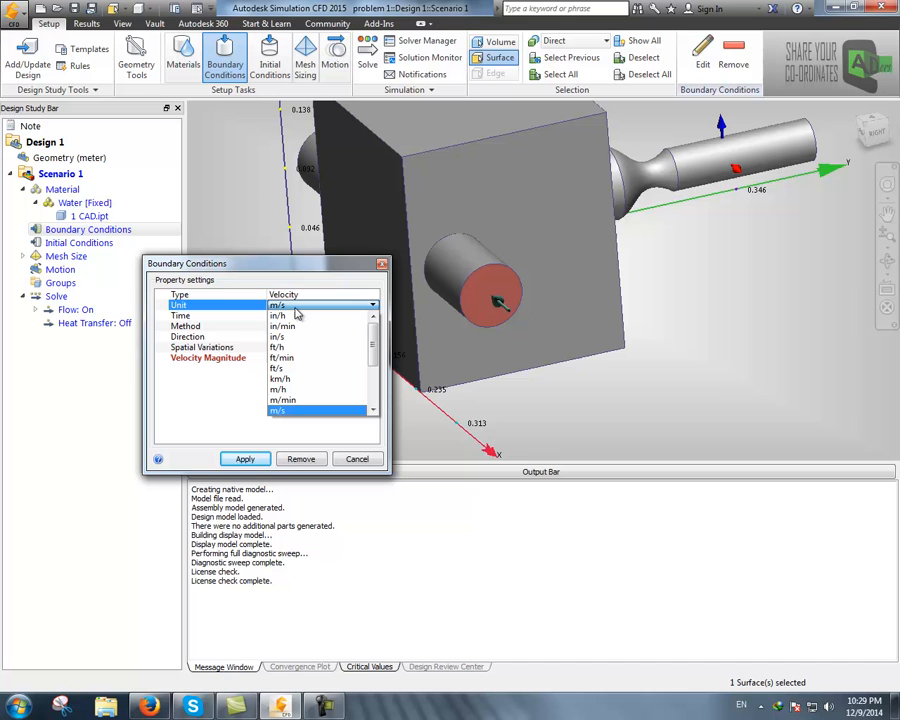
left_click(297, 416)
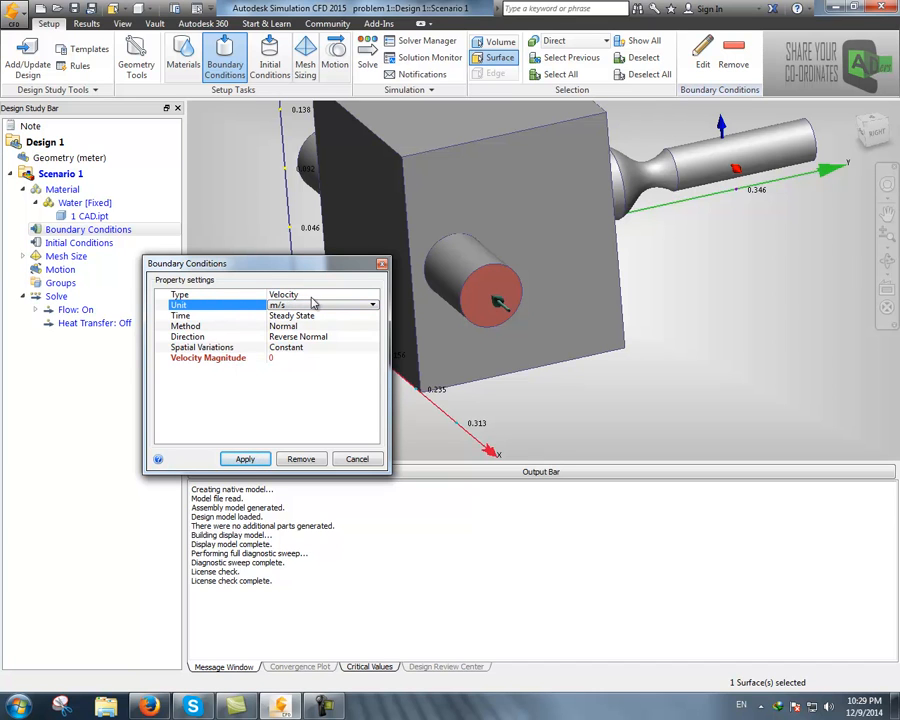
left_click(289, 357)
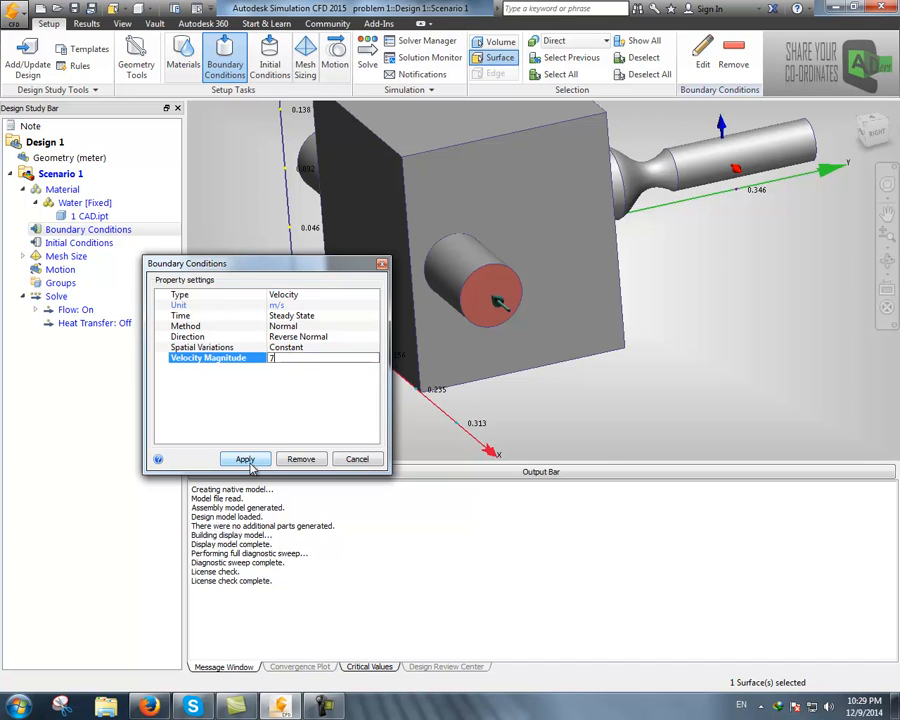
mouse_move(229, 271)
left_mouse_down()
mouse_move(275, 265)
mouse_move(212, 263)
left_mouse_up()
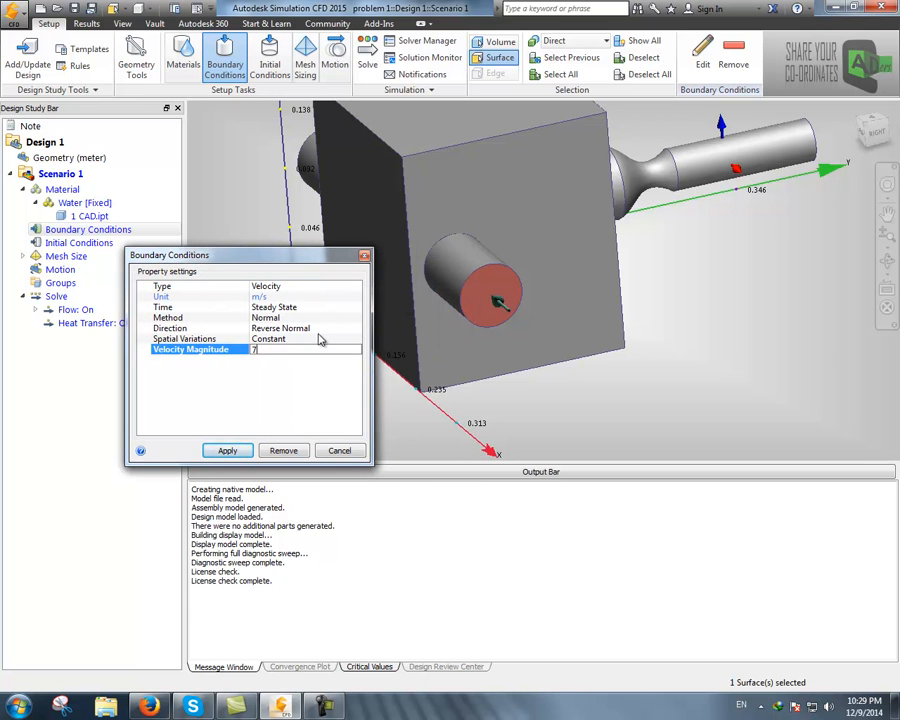
Check the velocity arrow's direction on the pipe end face and apply the normal velocity condition.
mouse_move(618, 418)
middle_mouse_down()
mouse_move(643, 416)
mouse_move(651, 392)
mouse_move(635, 400)
mouse_move(633, 414)
middle_mouse_up()
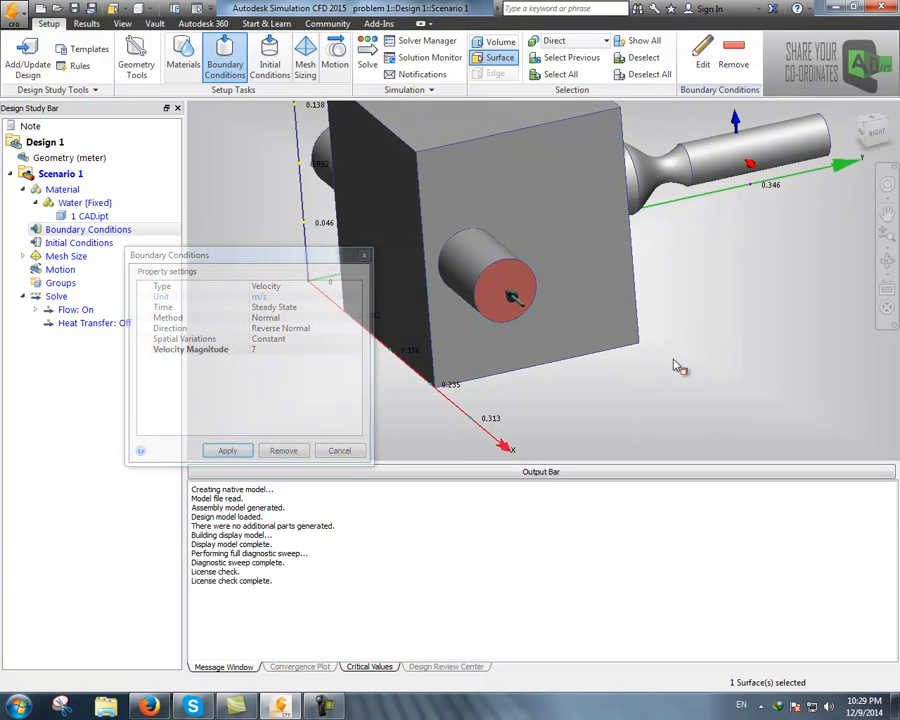
middle_click_drag(672, 371, 449, 424, "shift")
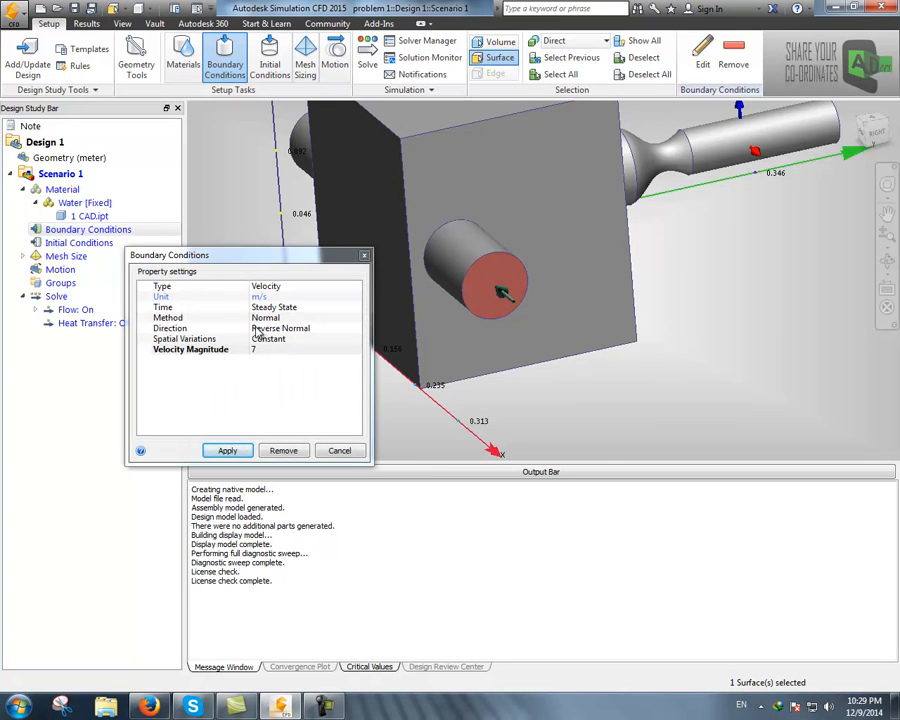
left_click(258, 329)
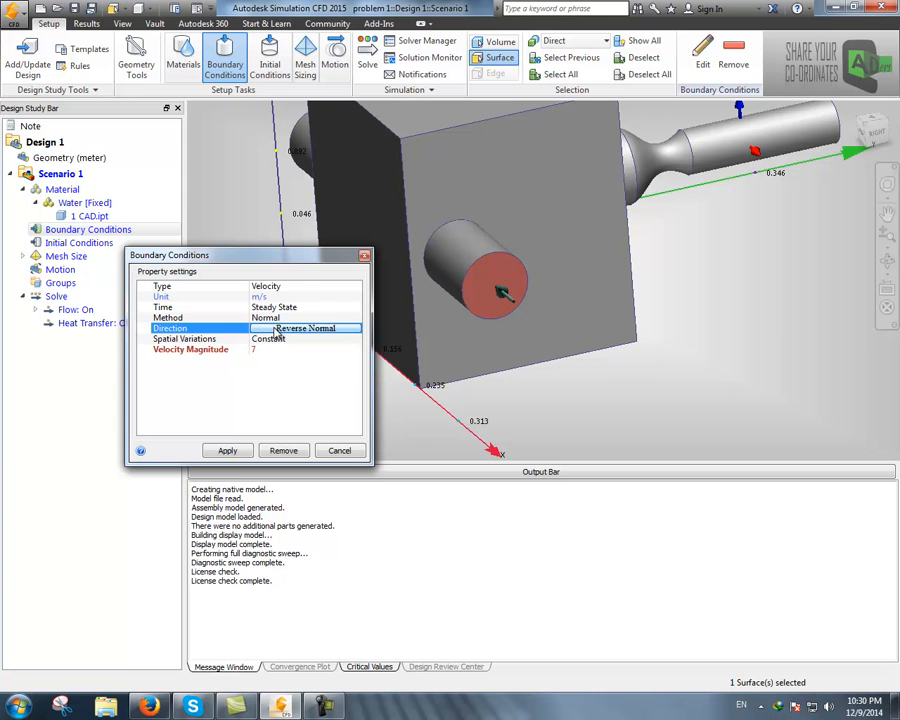
middle_click_drag(607, 396, 645, 427)
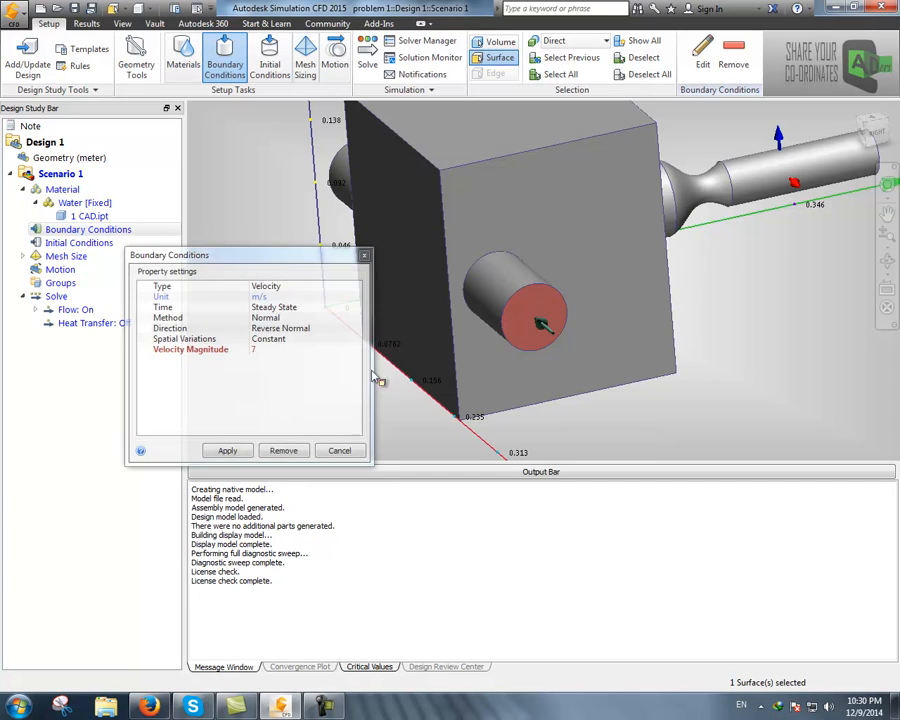
left_click_drag(273, 262, 280, 215)
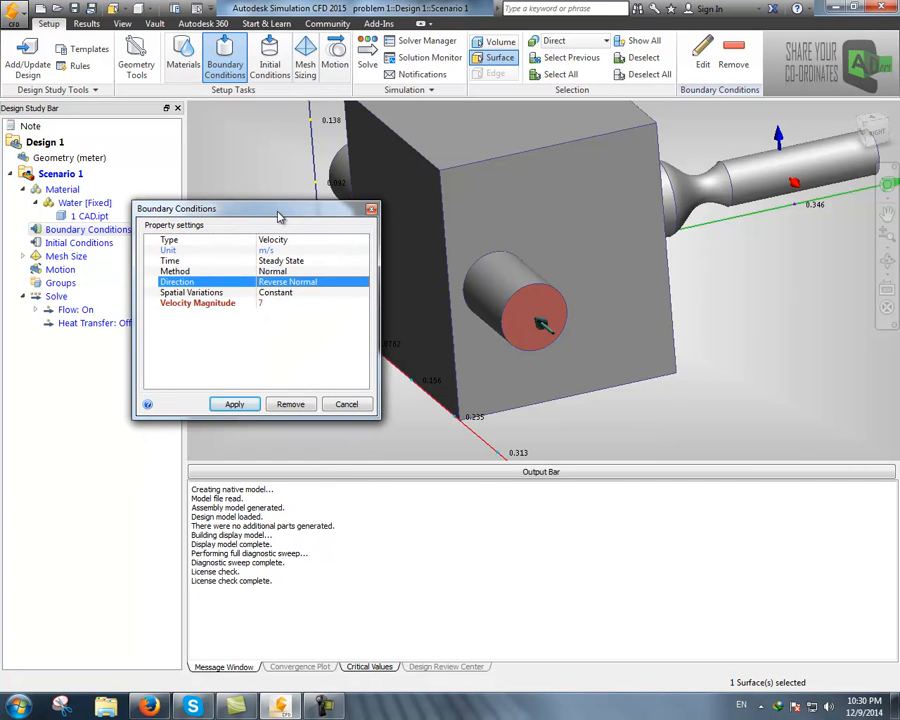
left_click(253, 410)
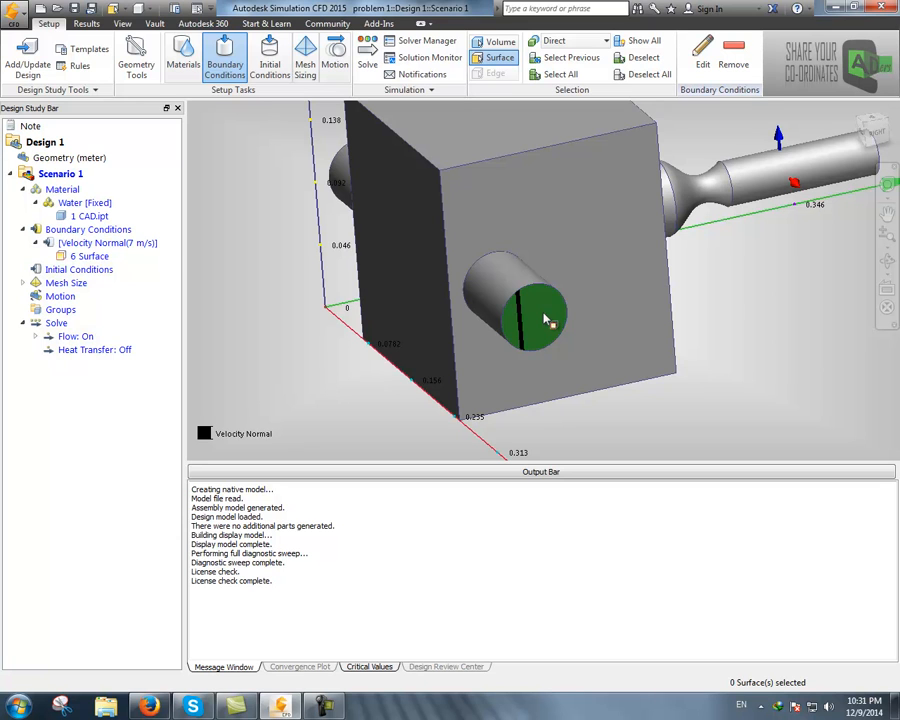
Define an additional Temperature condition of 10 Celsius on the pipe end face that already carries the 7 m/s velocity.
left_click(546, 320)
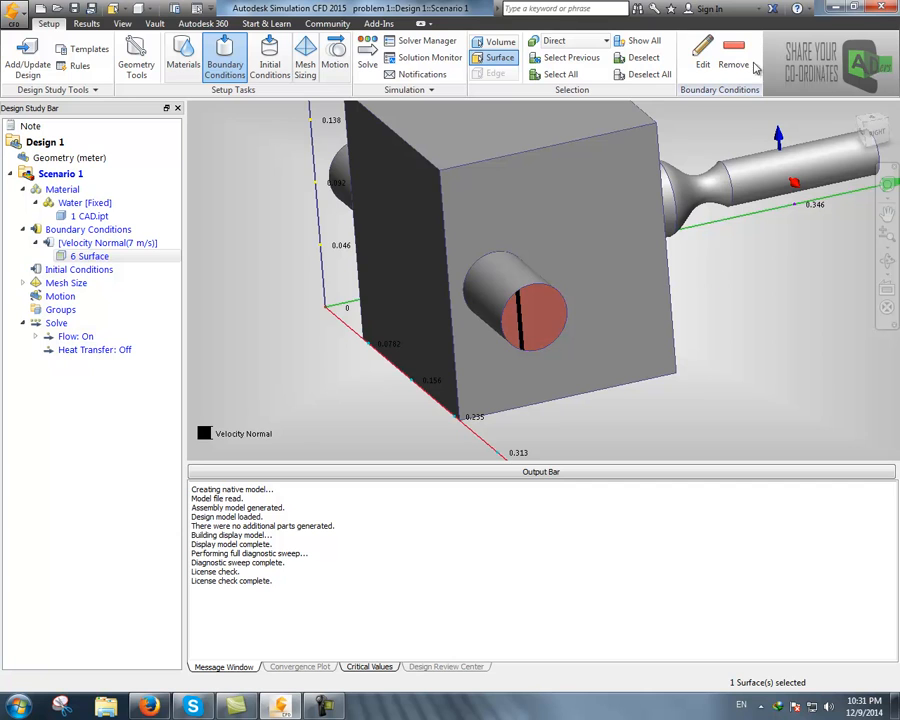
left_click(703, 62)
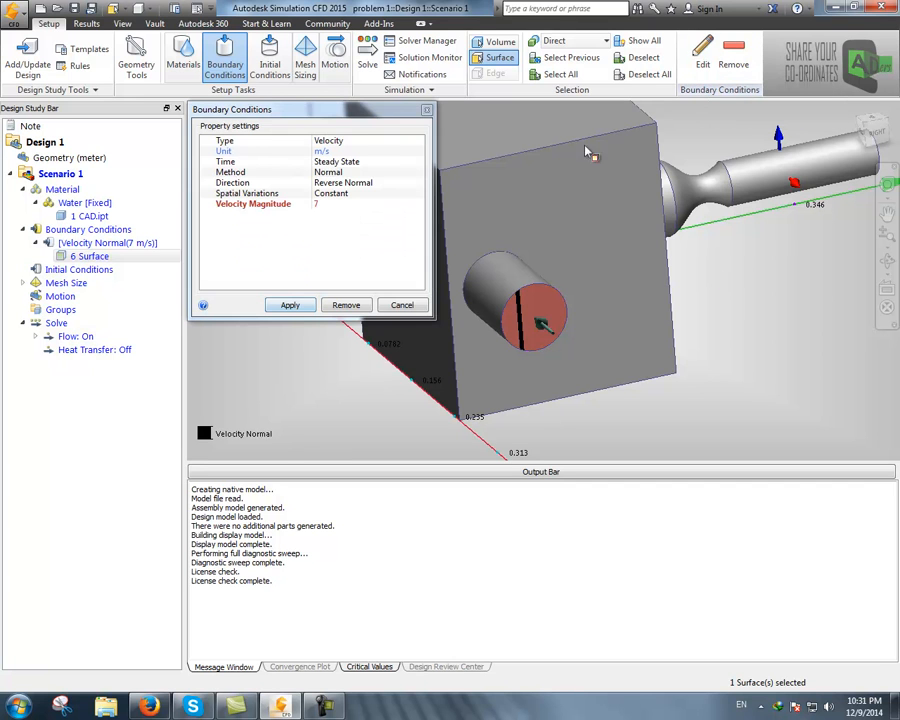
left_click_drag(325, 117, 283, 270)
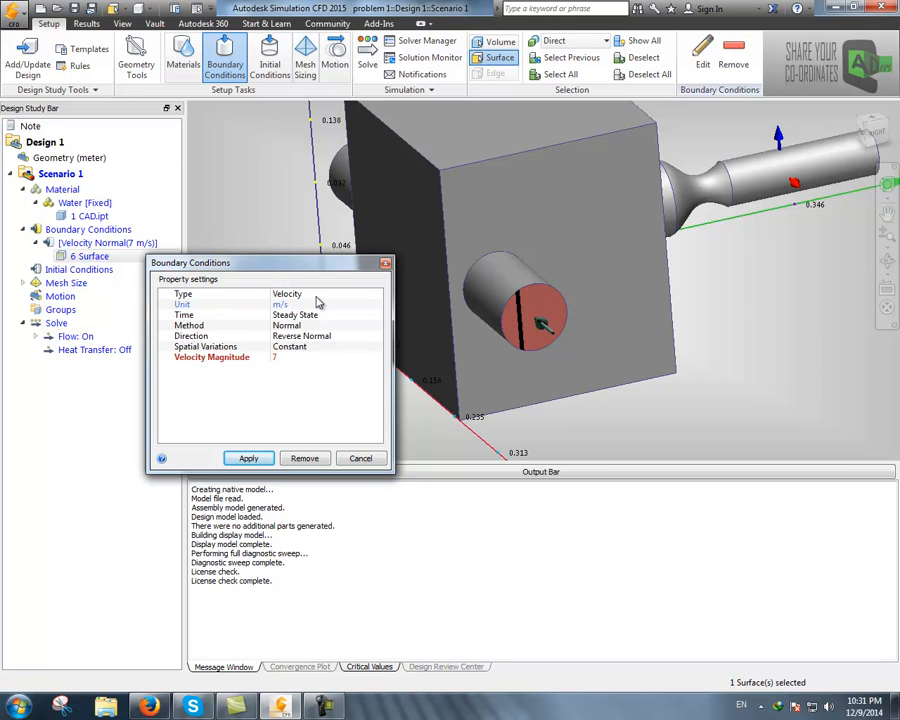
left_click(322, 296)
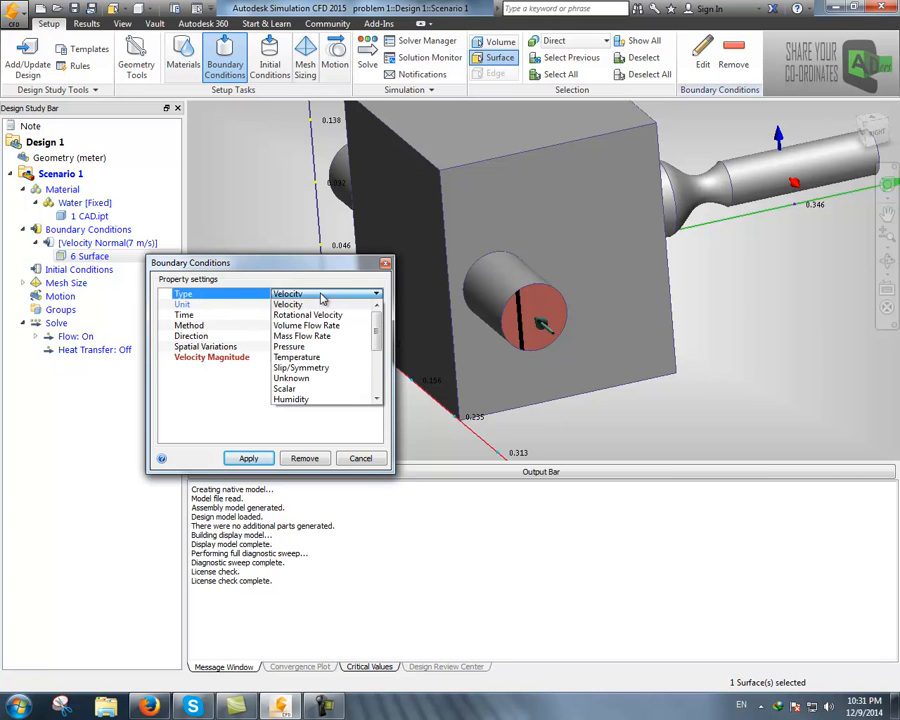
left_click(312, 359)
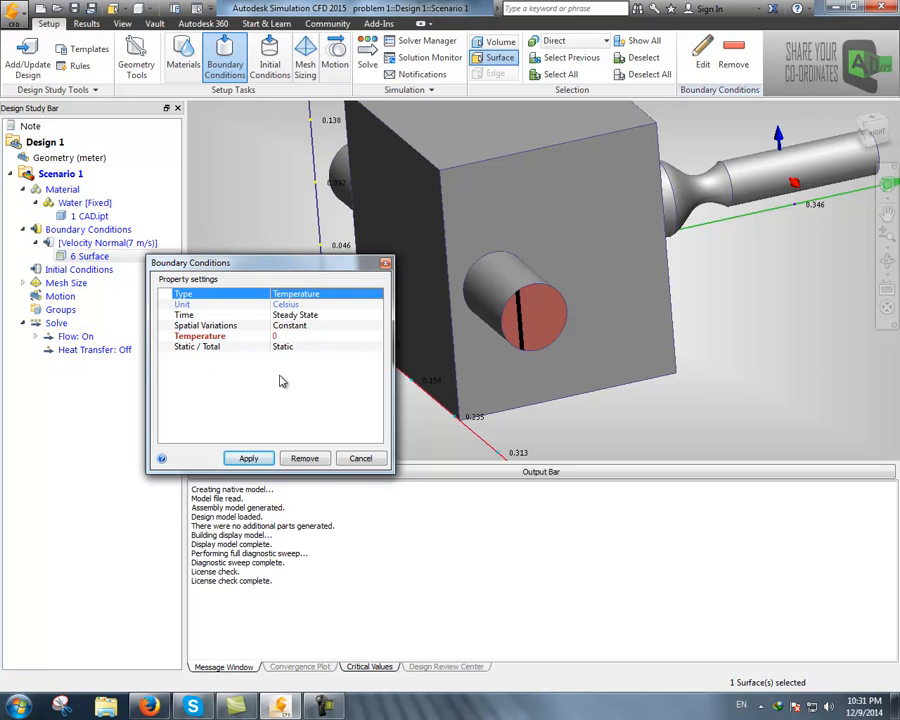
left_click(283, 338)
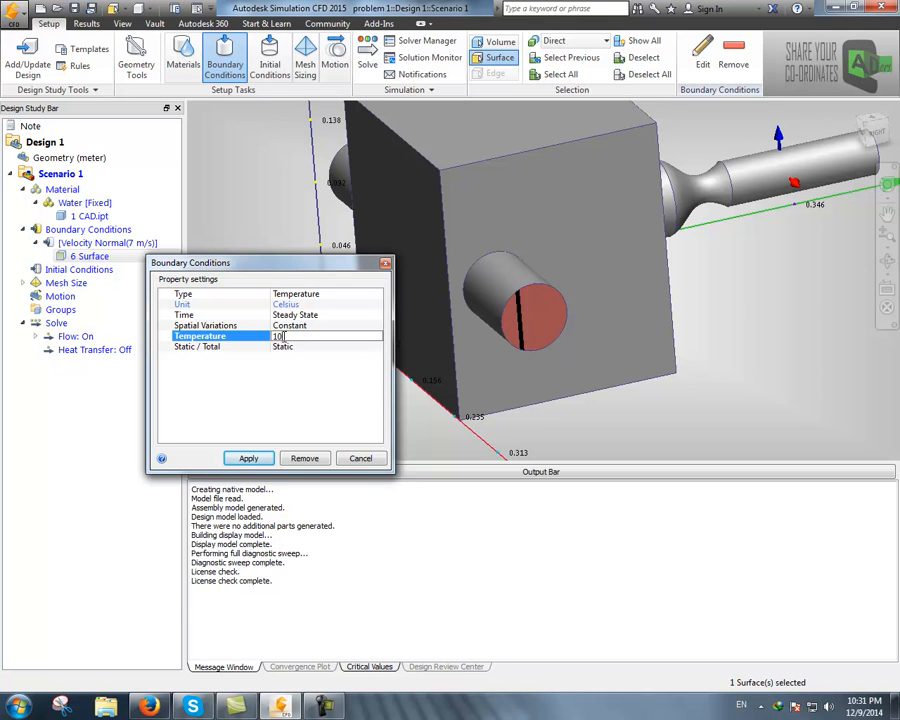
key("Return")
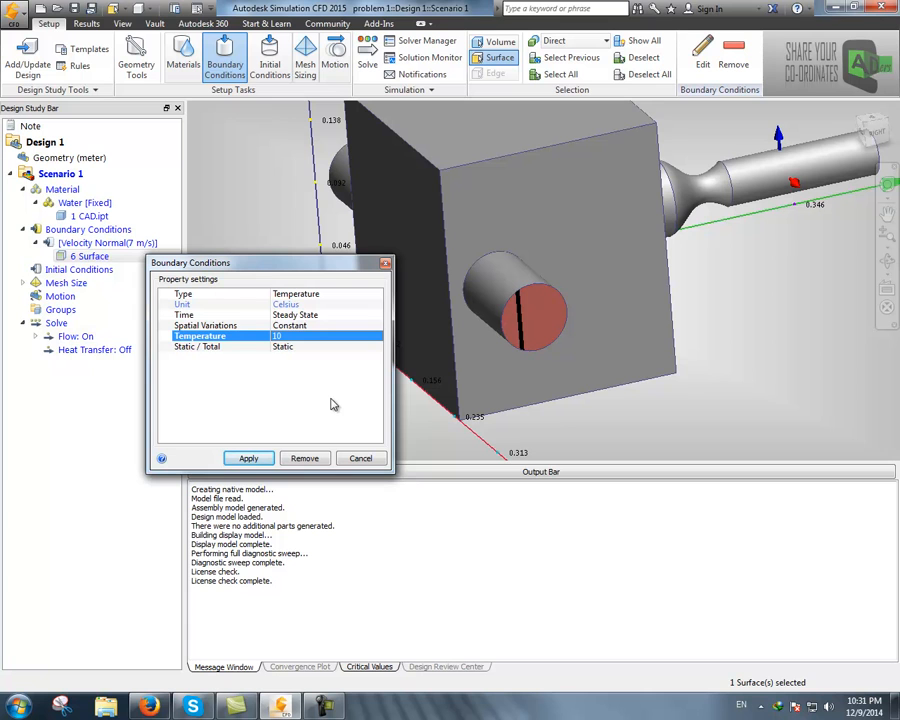
left_click_drag(272, 268, 292, 211)
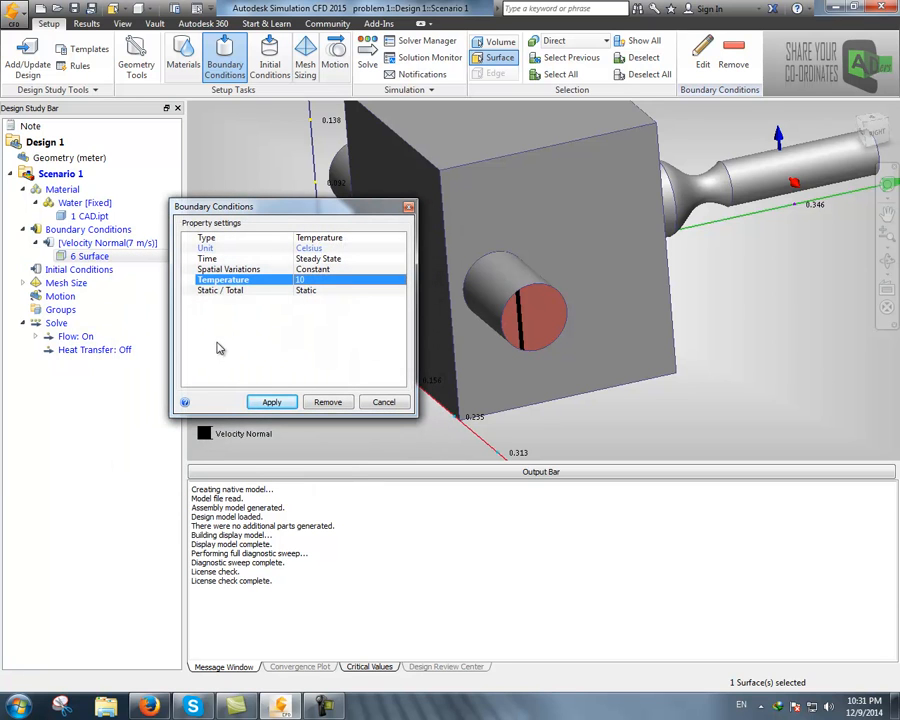
Apply the temperature condition to the pipe face and widen the design study tree.
left_click(185, 404)
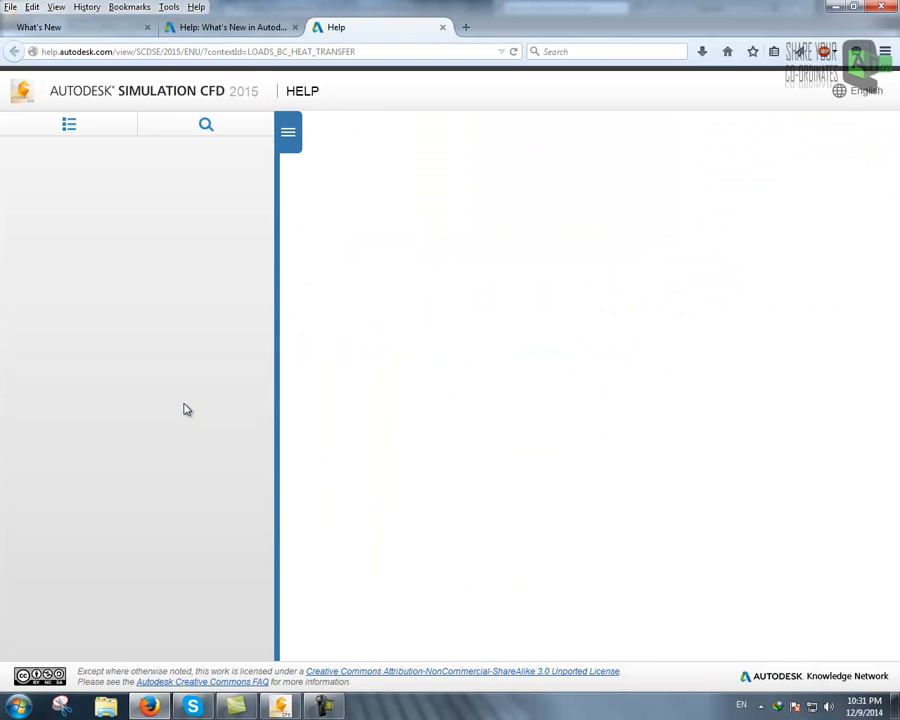
left_click(279, 707)
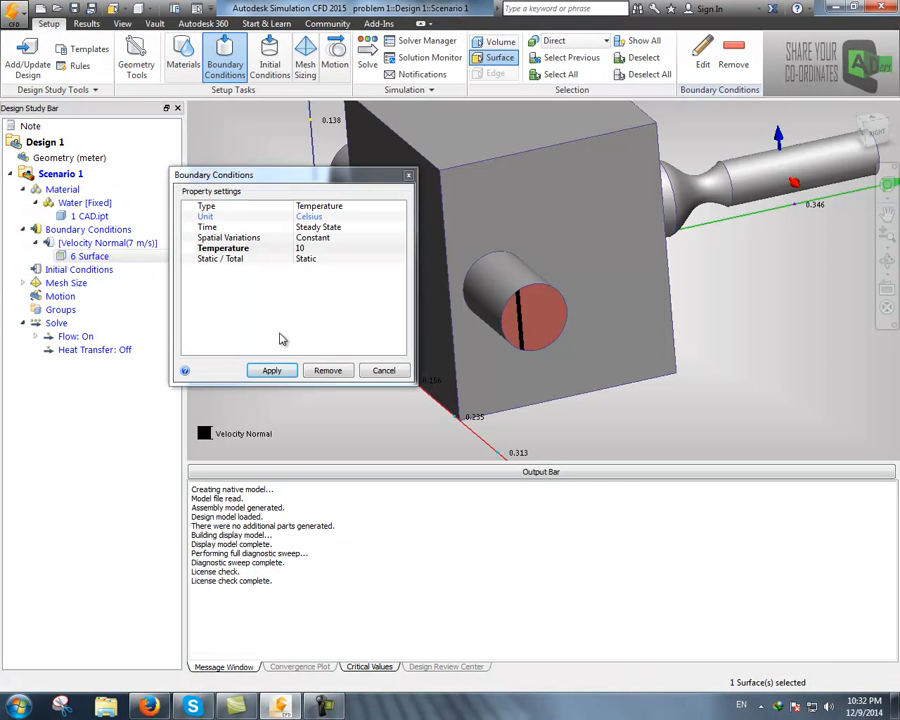
left_click(289, 372)
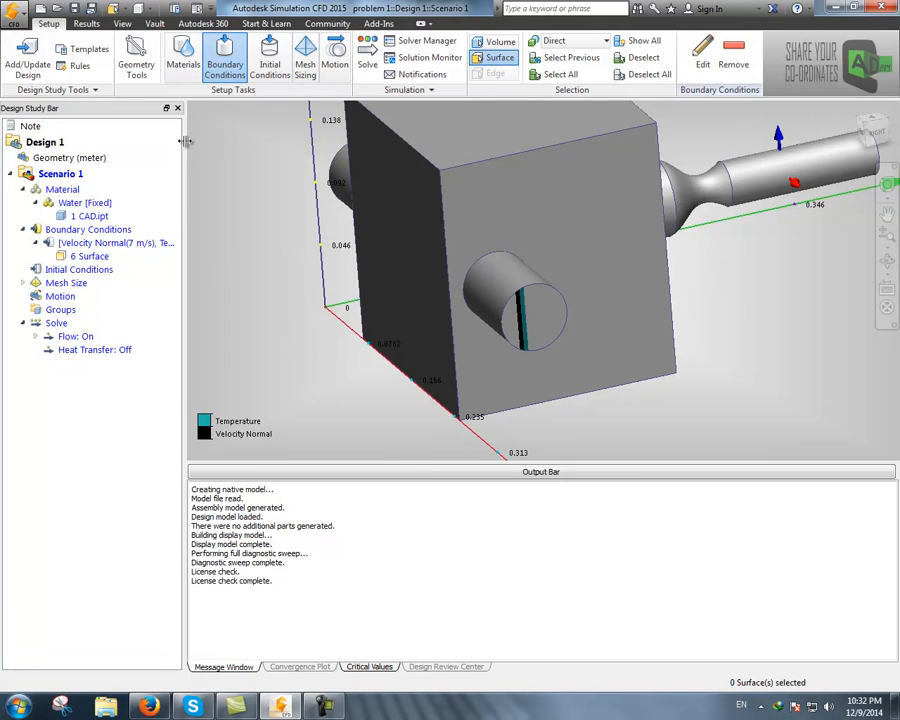
left_click_drag(185, 141, 293, 153)
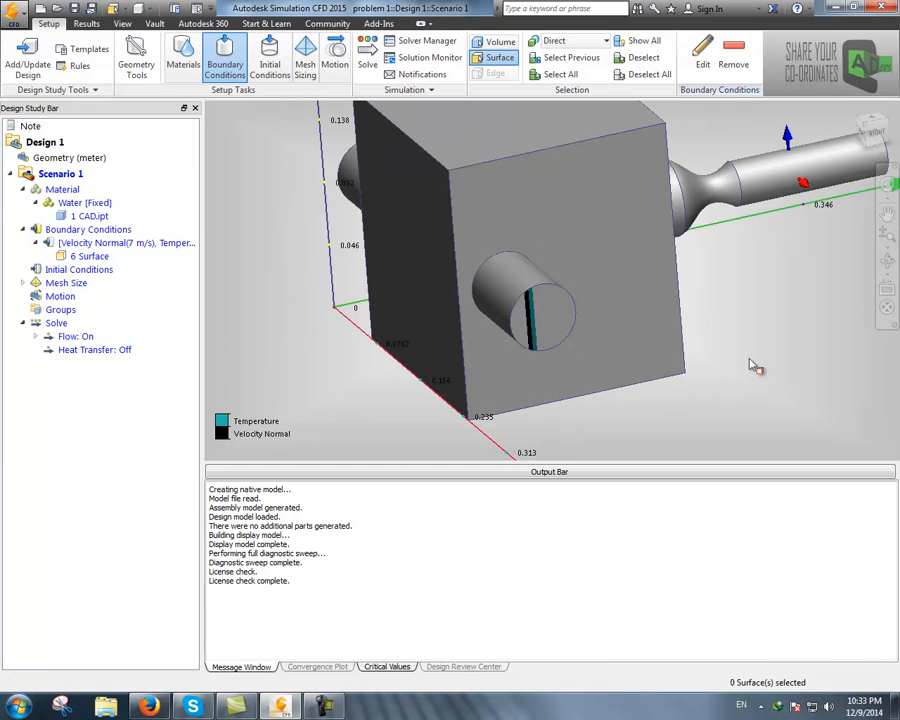
Apply a normal Velocity condition of 5 m/s to the end face of the pipe on the opposite side of the box.
scroll(747, 360, "down", 3)
middle_click_drag(373, 318, 346, 326)
mouse_move(322, 368)
middle_mouse_down("shift")
mouse_move(384, 346)
mouse_move(612, 359)
mouse_move(529, 337)
middle_mouse_up("shift")
middle_click_drag(776, 428, 616, 402)
mouse_move(409, 357)
middle_mouse_down("shift")
mouse_move(364, 342)
mouse_move(463, 336)
mouse_move(454, 345)
mouse_move(462, 344)
middle_mouse_up("shift")
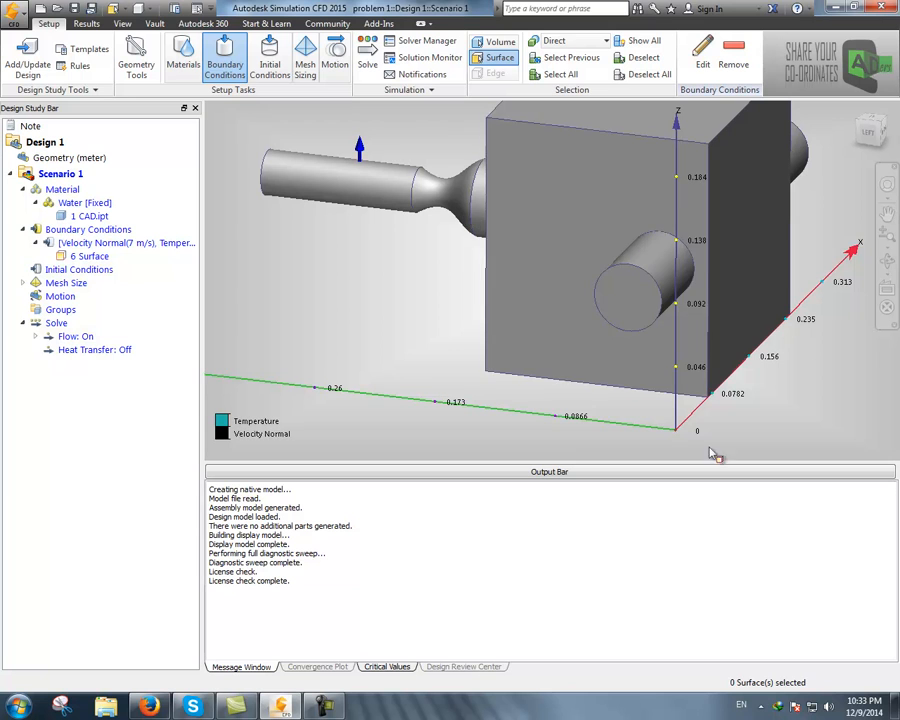
left_click(627, 295)
left_click(648, 260)
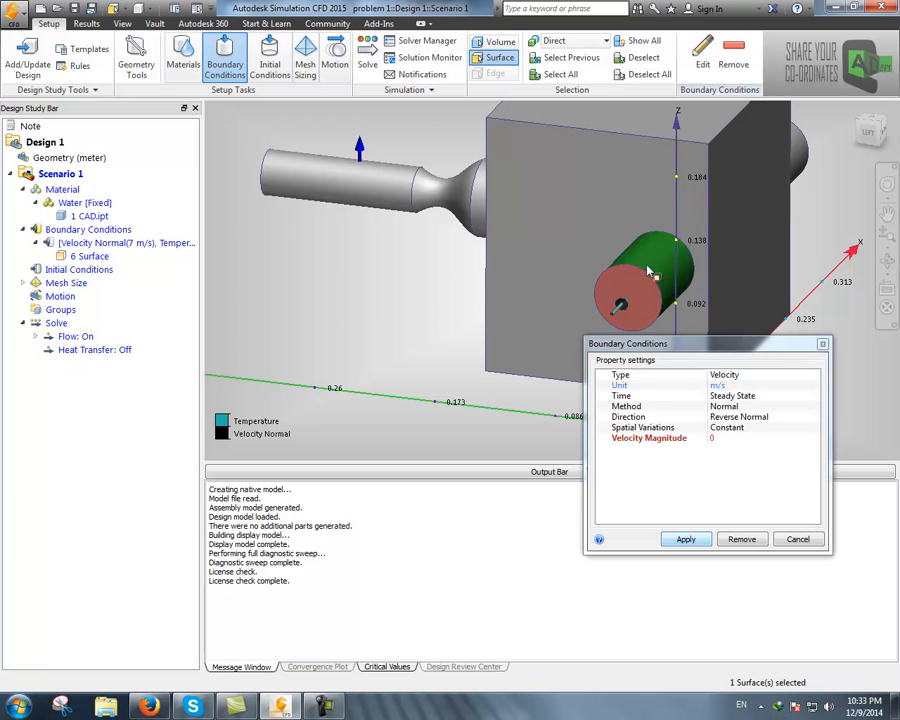
left_click_drag(703, 346, 323, 297)
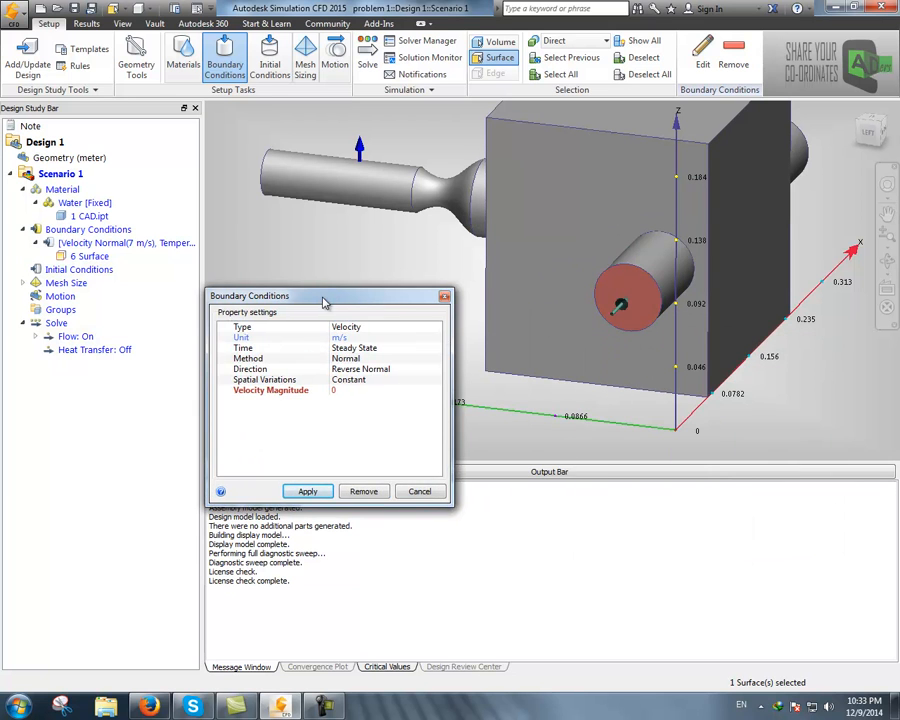
left_click(343, 395)
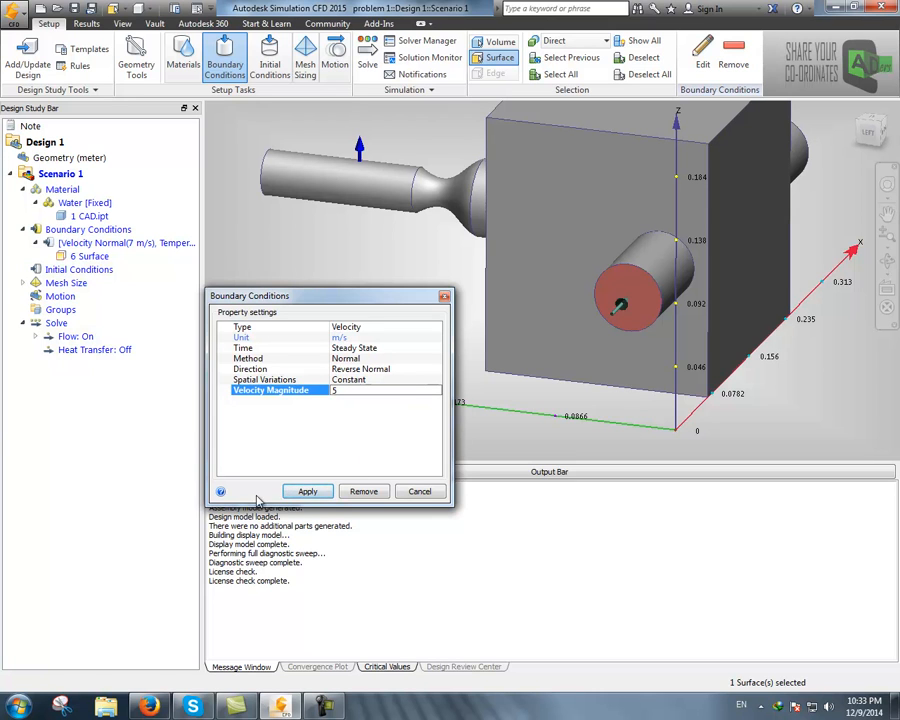
left_click(305, 491)
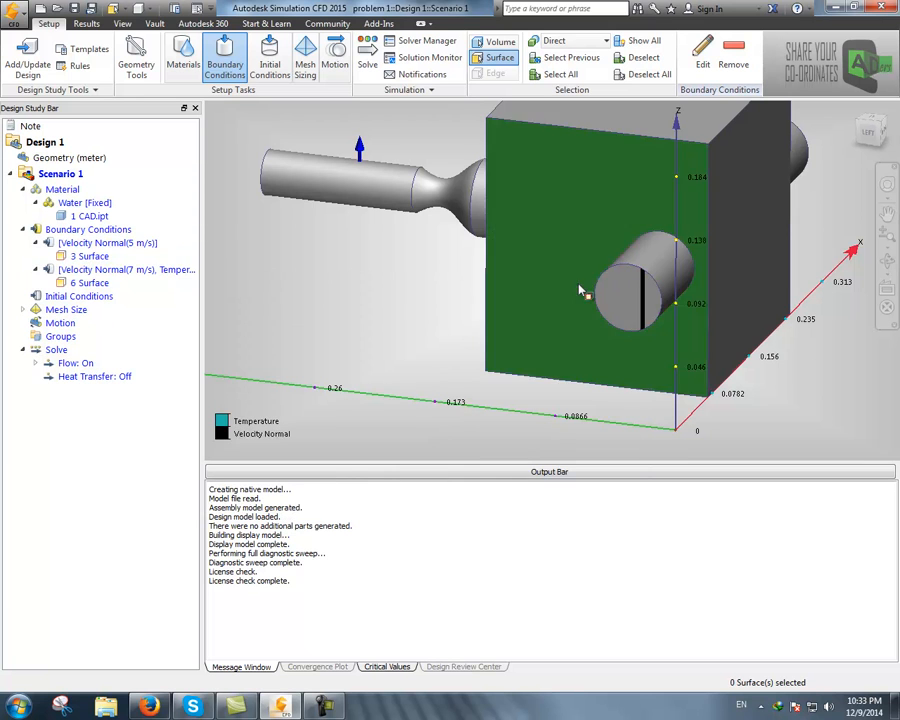
Add a Temperature condition of 5 Celsius to the pipe end face that carries the 5 m/s velocity.
left_click(625, 295)
left_click(645, 260)
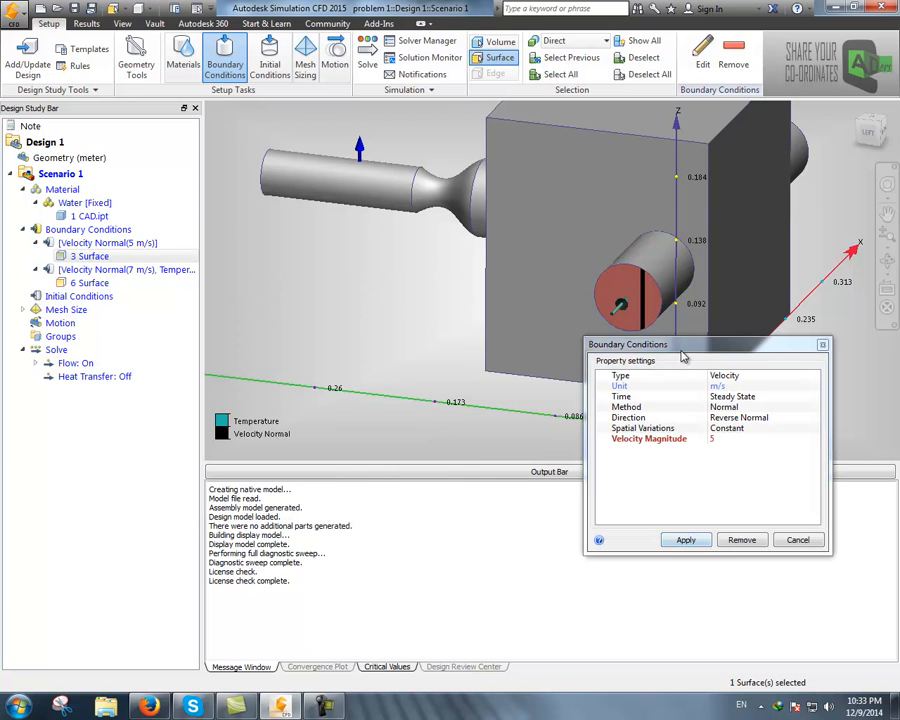
left_click_drag(682, 348, 367, 305)
left_click(425, 332)
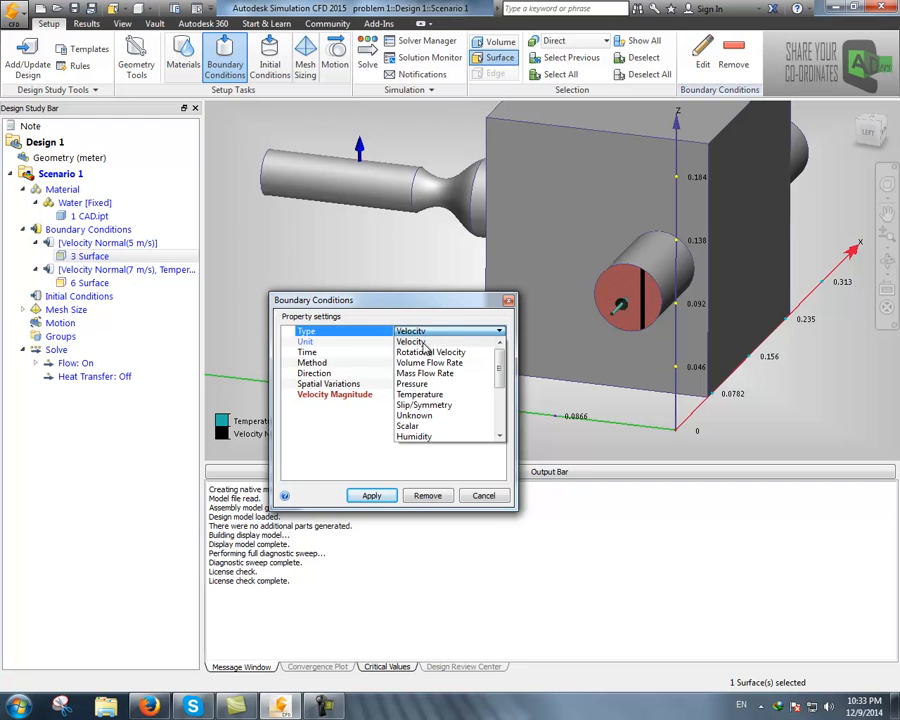
left_click(420, 395)
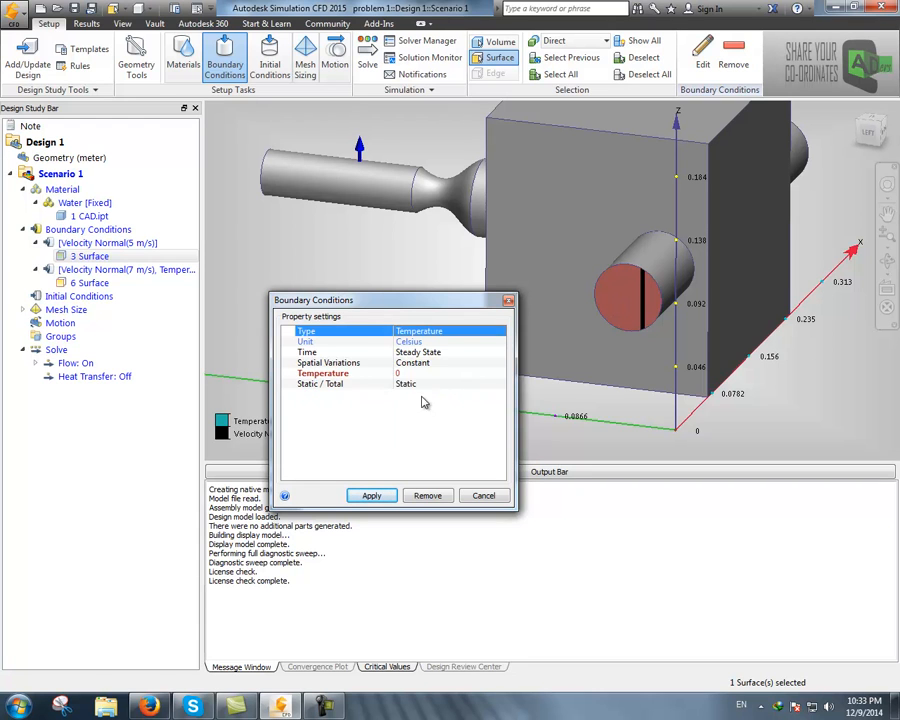
left_click(408, 373)
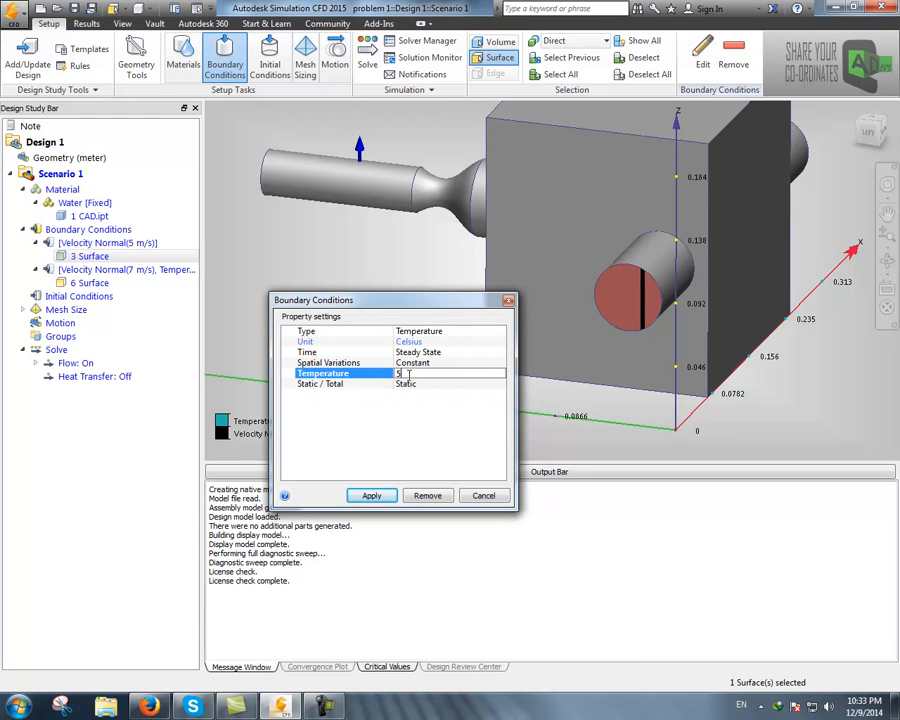
left_click(369, 493)
Select the end face of the narrowed outlet pipe and open its boundary condition settings.
scroll(756, 343, "down", 3)
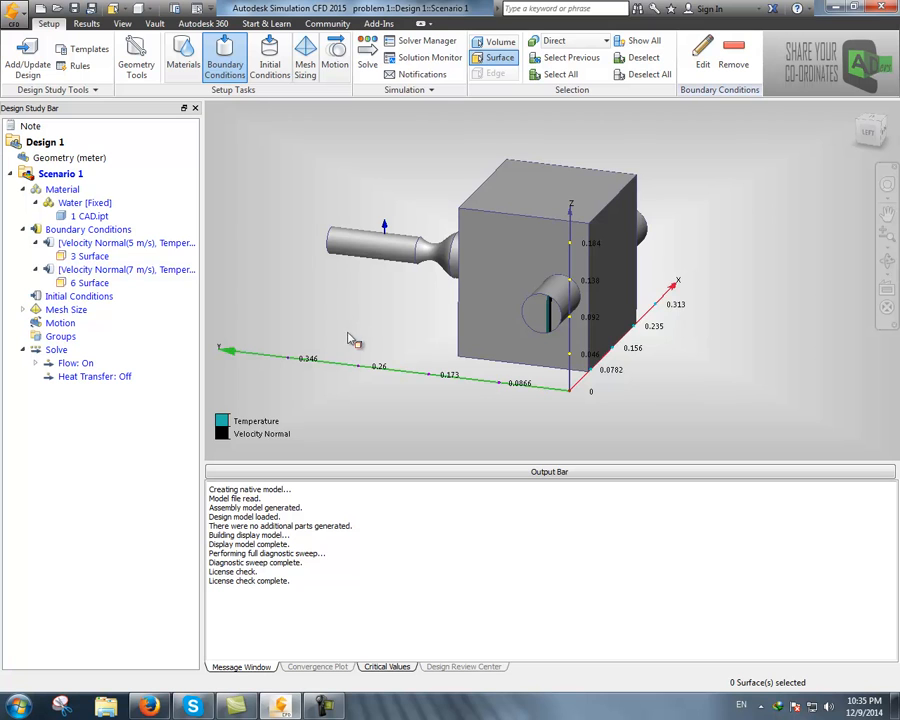
middle_click_drag(290, 328, 655, 364, "shift")
middle_click_drag(540, 250, 600, 315, "shift")
scroll(570, 339, "up", 4)
scroll(495, 371, "down", 2)
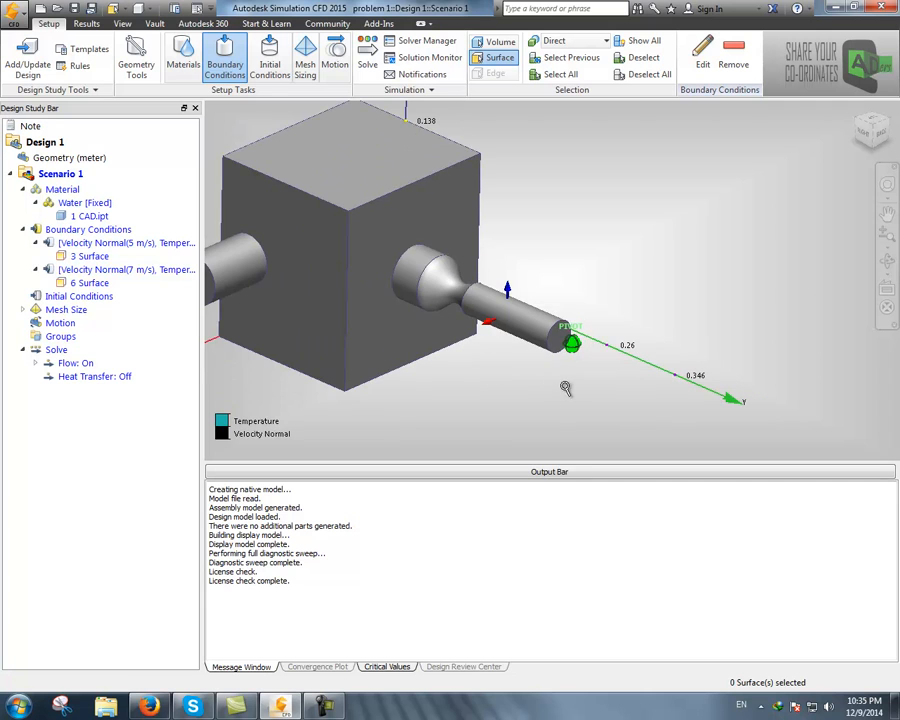
left_click(557, 342)
left_click(578, 313)
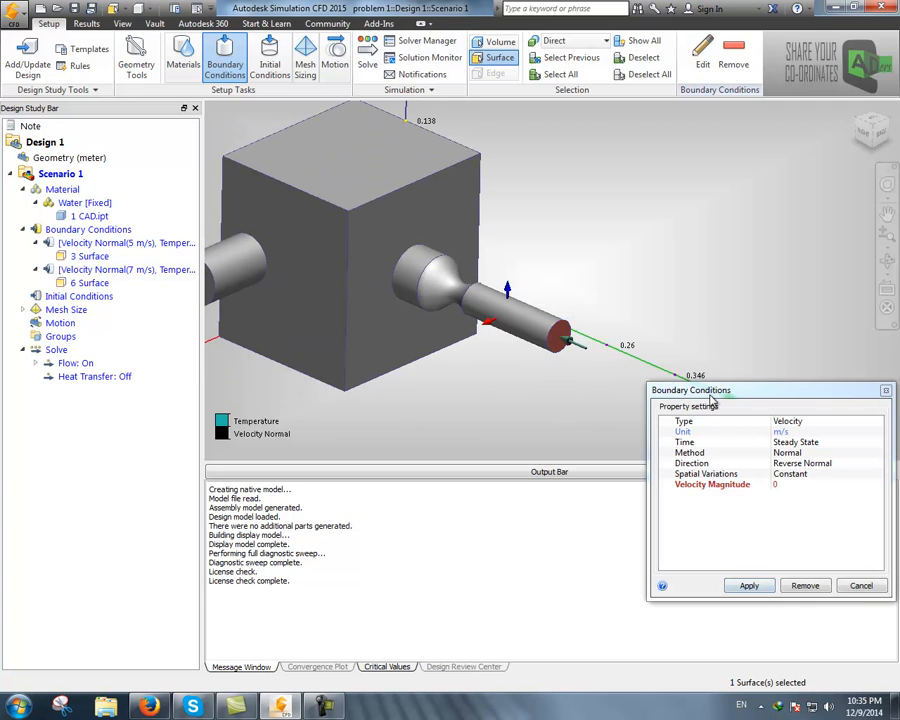
Define the outlet face's condition as Pressure in Pa with a value of 0.
left_click_drag(711, 397, 582, 375)
left_click(659, 399)
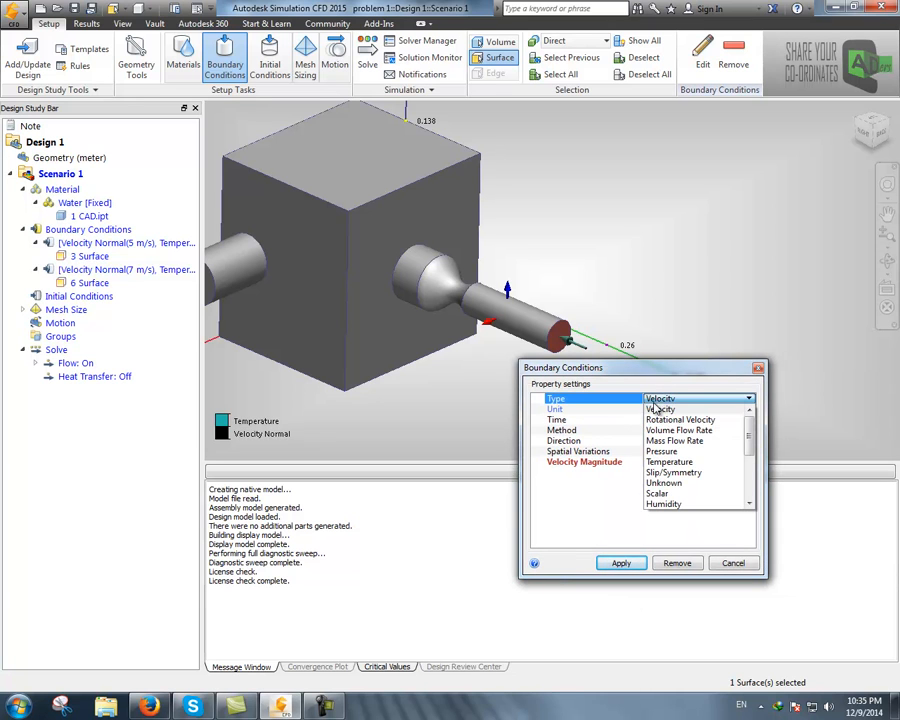
left_click(665, 451)
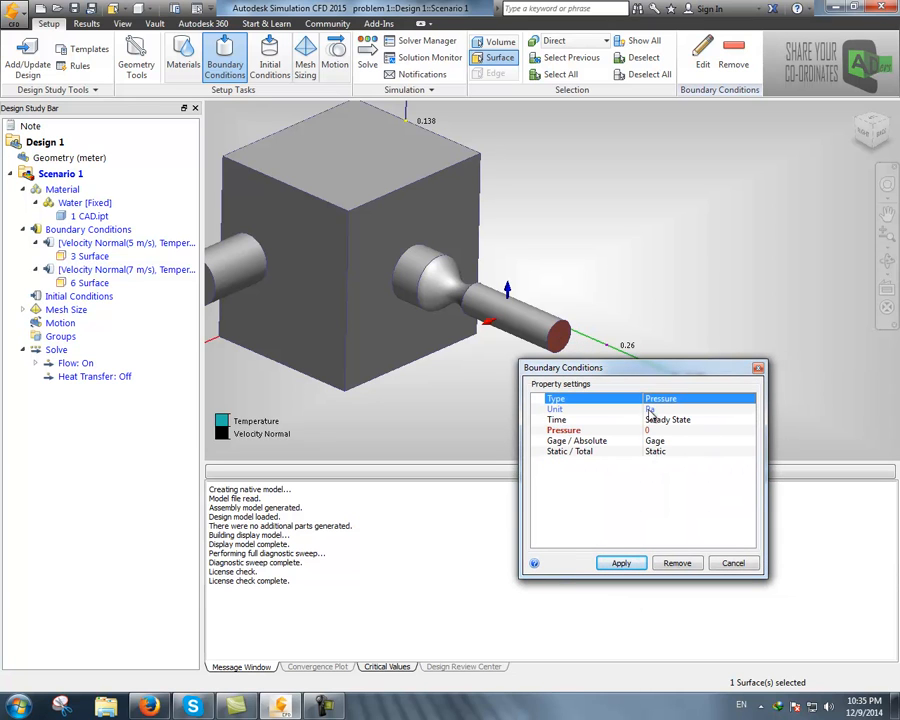
left_click(655, 430)
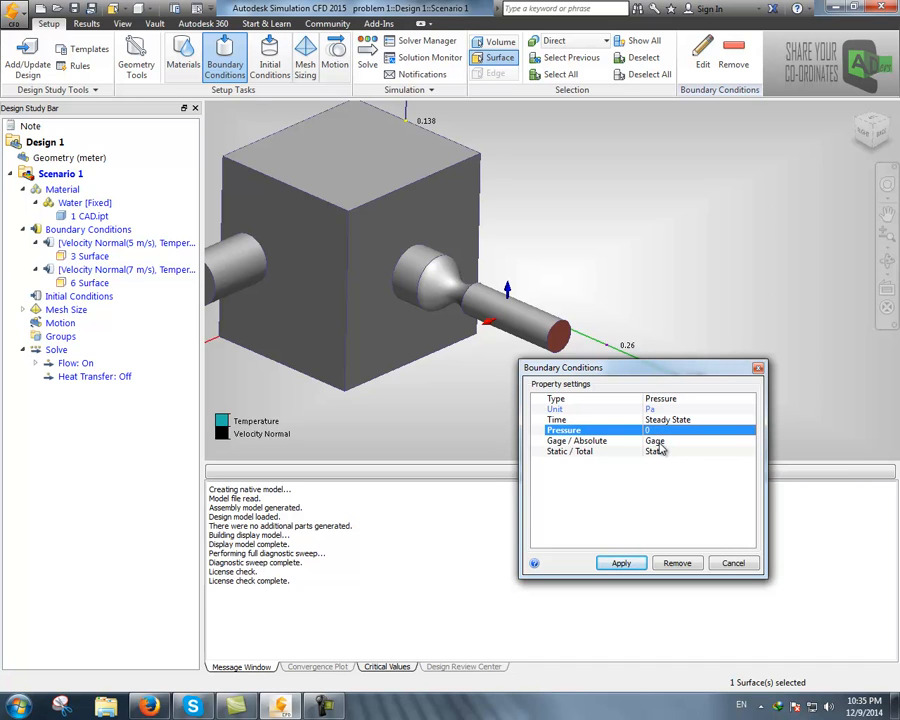
Inspect the outlet pipe against the inlets and apply the static gage pressure condition to its end face.
left_click_drag(649, 372, 617, 406)
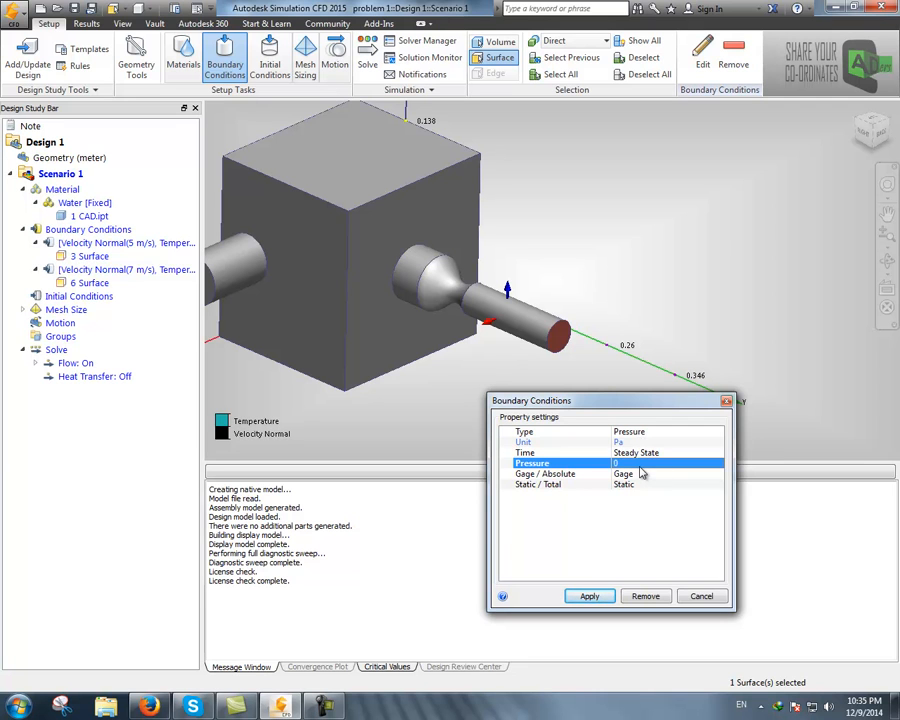
left_click_drag(628, 408, 566, 399)
scroll(568, 338, "up", 2)
scroll(572, 352, "down", 3)
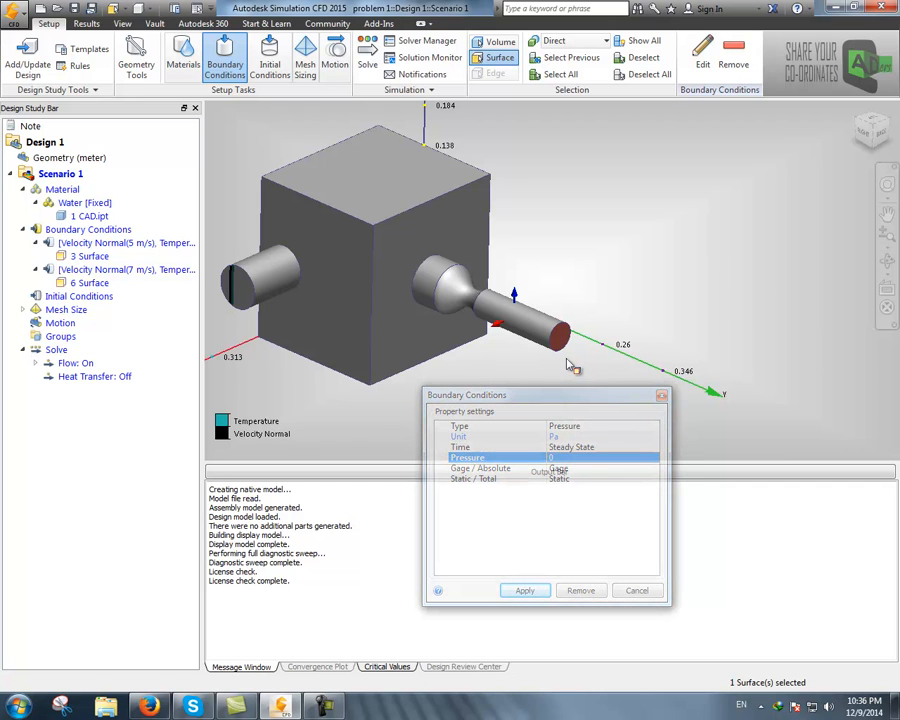
left_click_drag(543, 397, 500, 383)
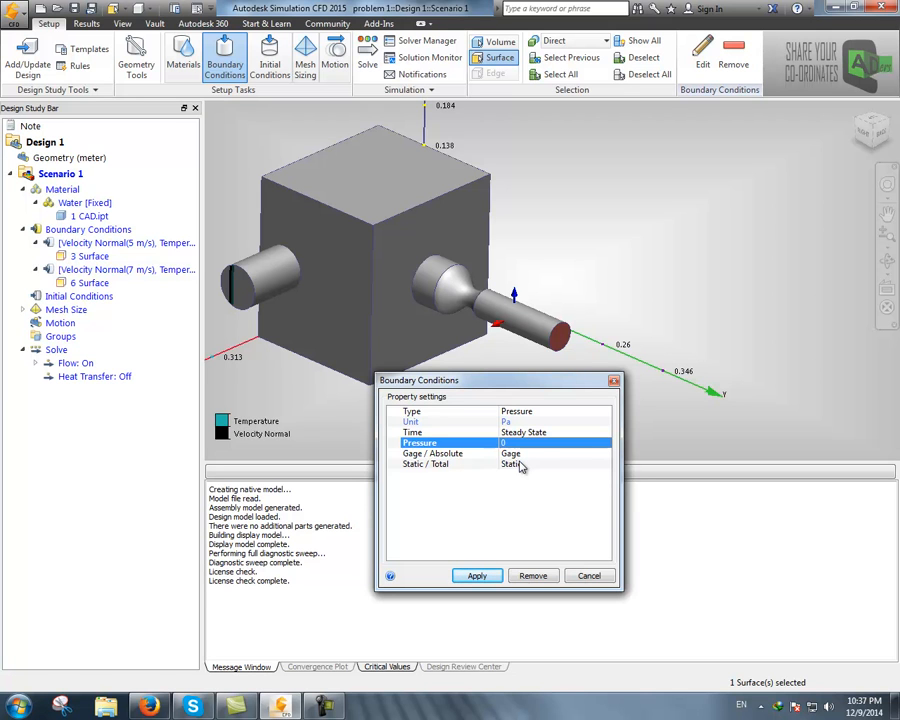
scroll(634, 296, "down", 3)
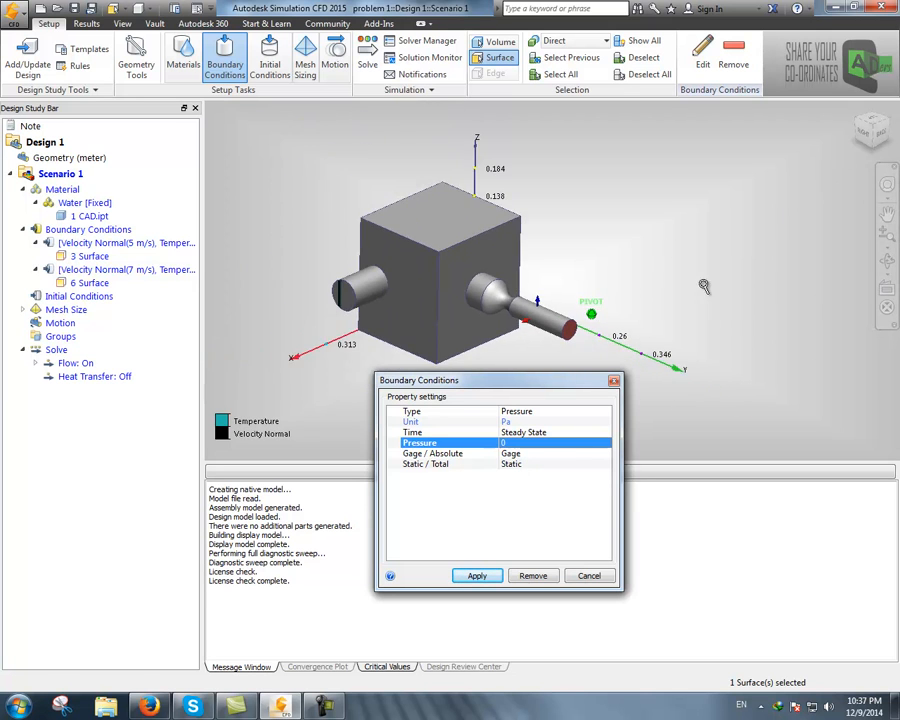
scroll(612, 312, "up", 3)
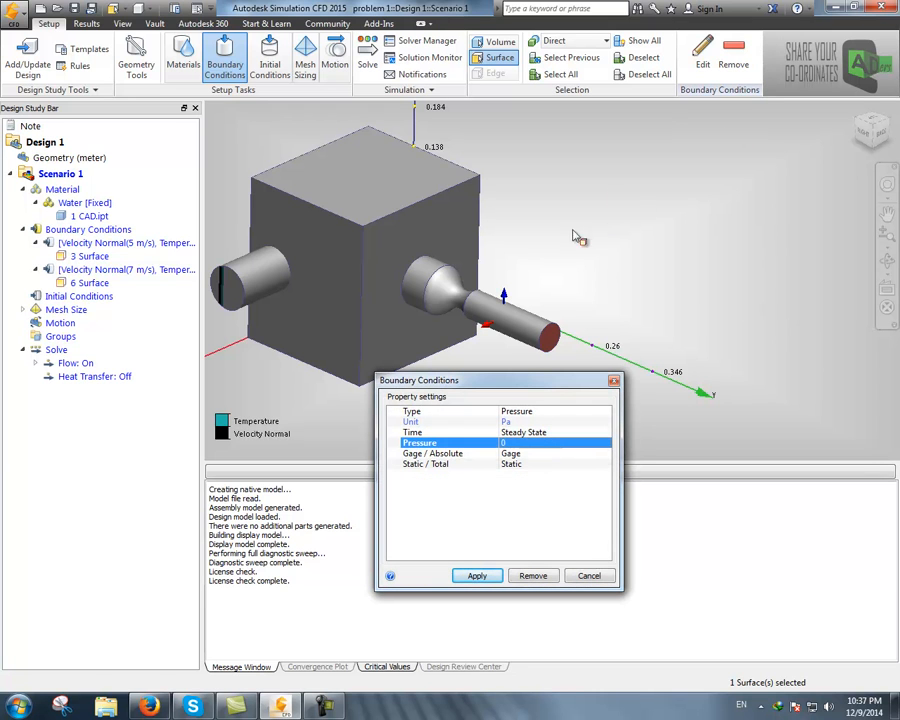
left_click_drag(553, 381, 508, 393)
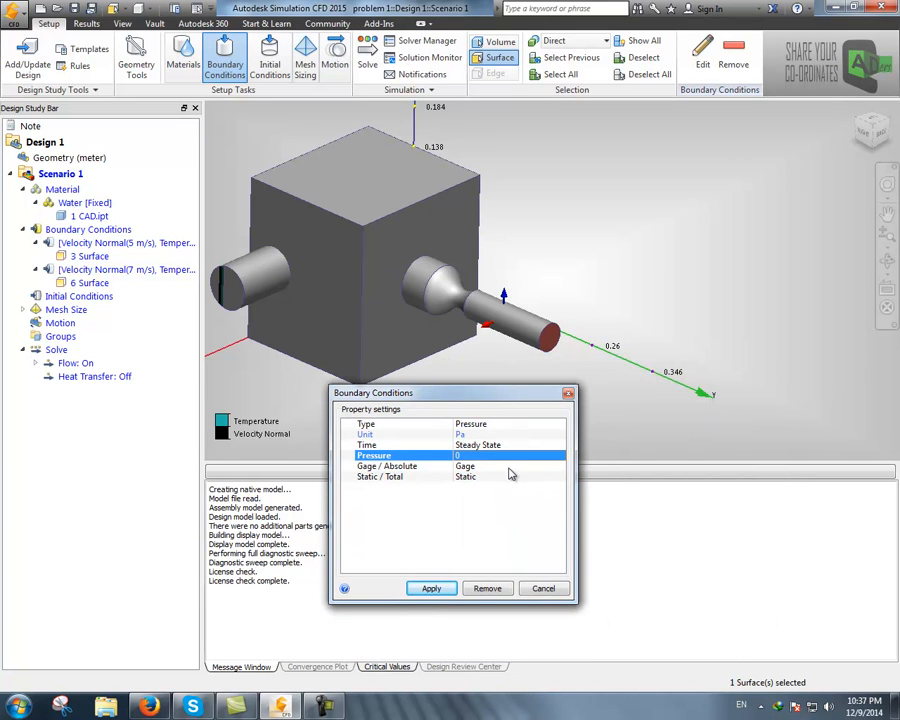
left_click(431, 589)
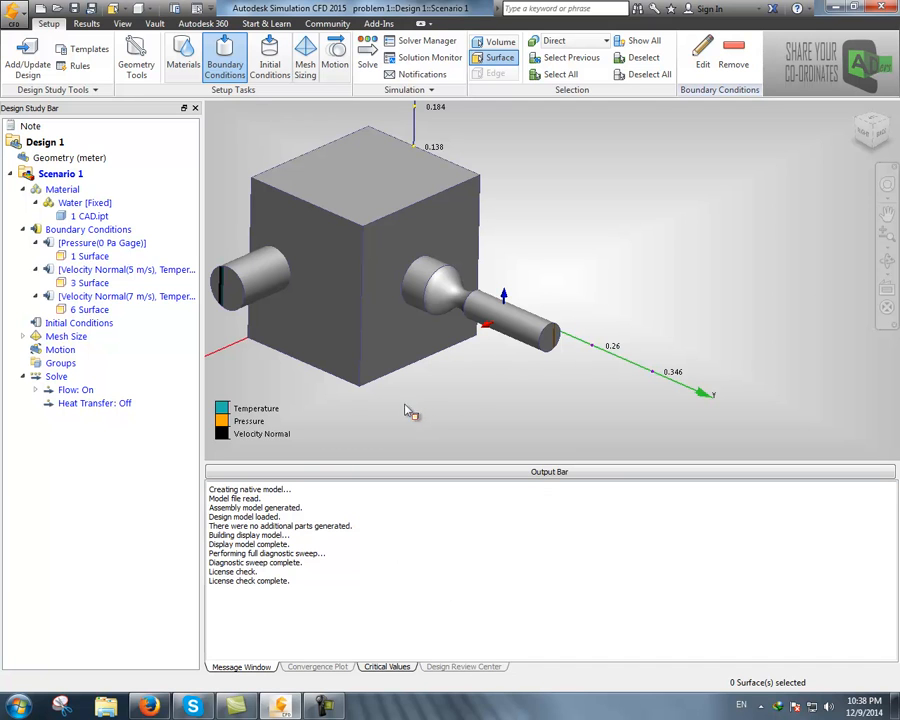
middle_click_drag(425, 410, 568, 412)
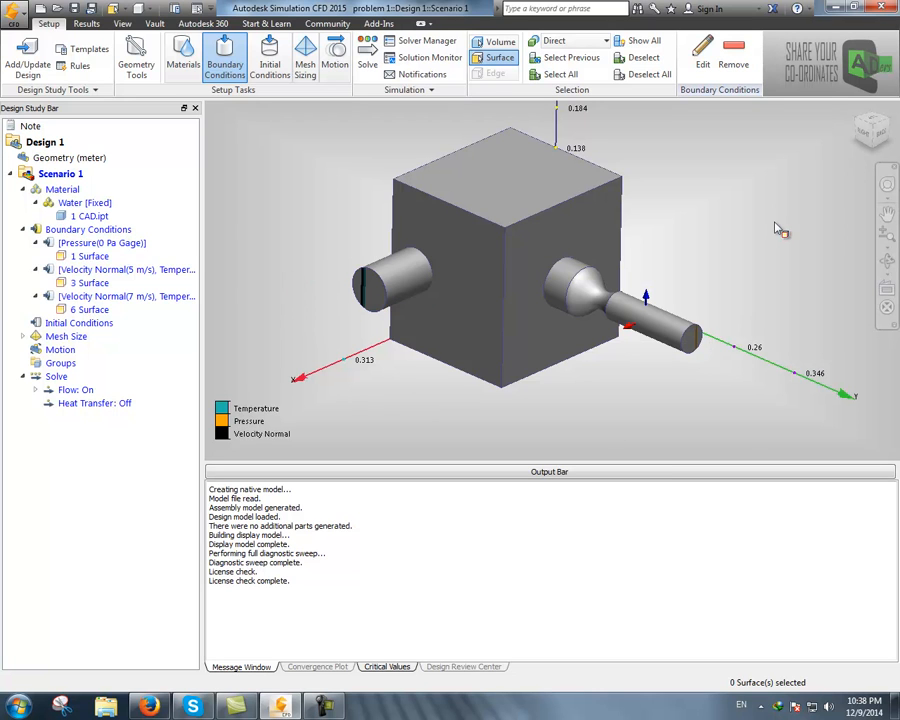
middle_click_drag(769, 247, 747, 226)
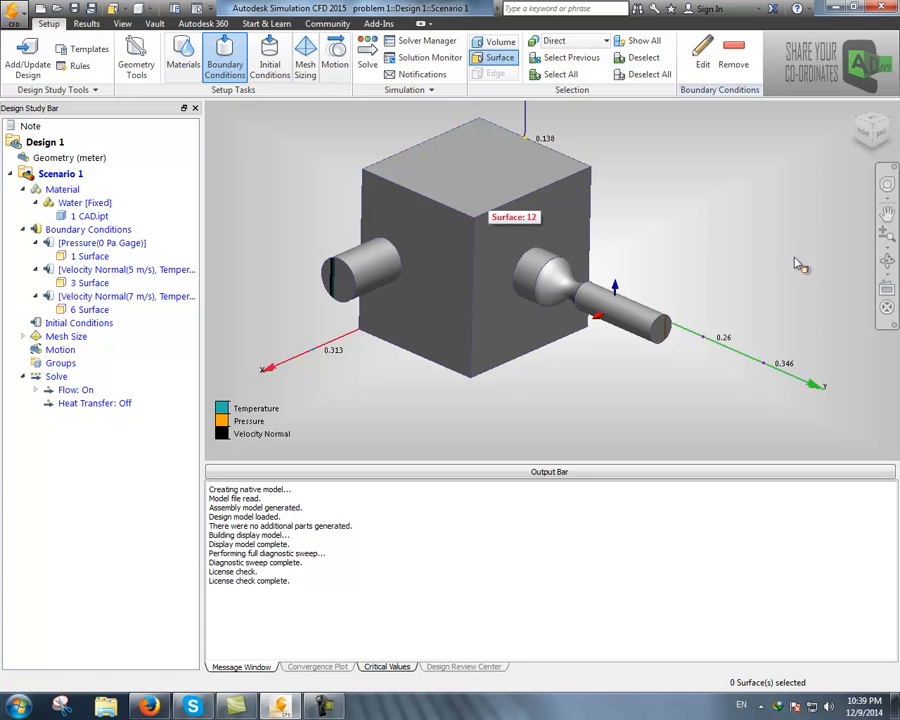
mouse_move(743, 261)
middle_mouse_down()
mouse_move(726, 275)
mouse_move(695, 247)
mouse_move(586, 251)
mouse_move(713, 255)
mouse_move(689, 315)
mouse_move(599, 337)
mouse_move(517, 321)
mouse_move(677, 309)
mouse_move(655, 277)
mouse_move(666, 326)
mouse_move(681, 298)
mouse_move(661, 303)
mouse_move(677, 317)
mouse_move(707, 269)
mouse_move(699, 255)
mouse_move(701, 263)
middle_mouse_up()
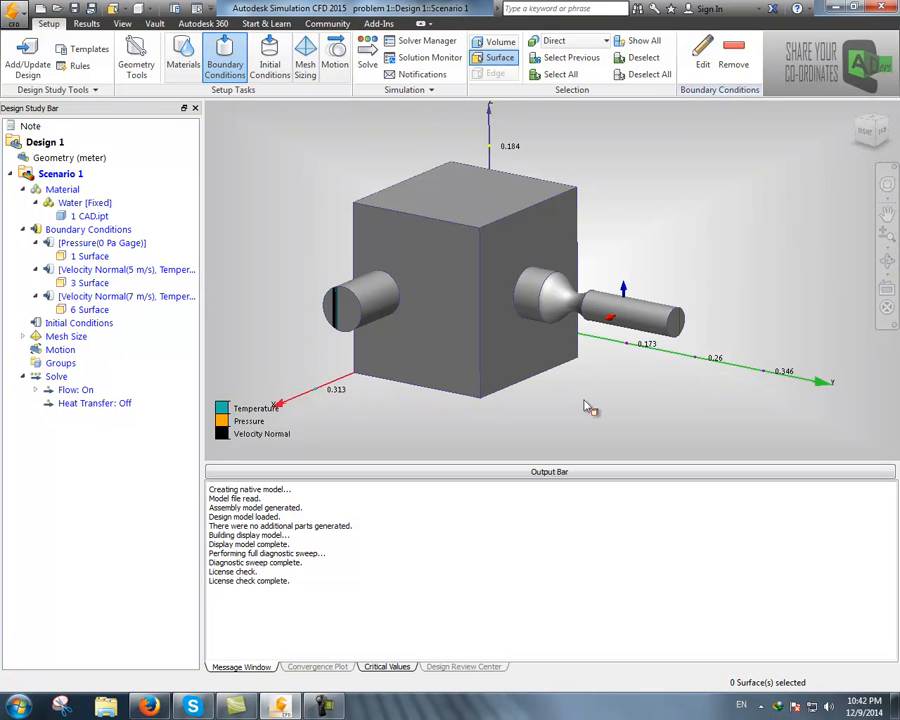
scroll(590, 405, "up", 3)
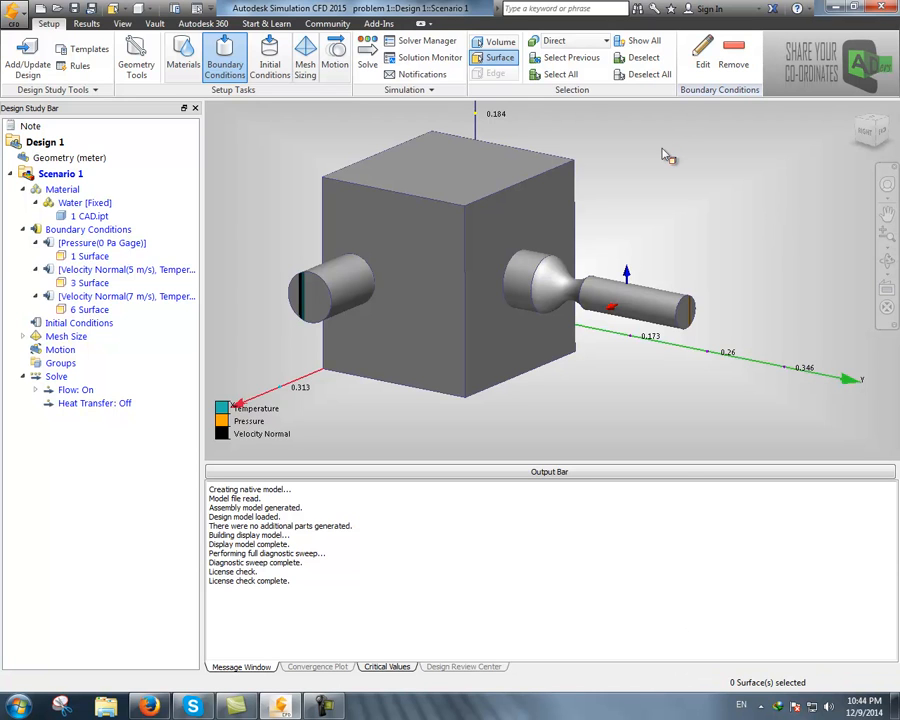
Start the mesh sizing task and autosize the mesh for the whole water volume.
left_click(306, 62)
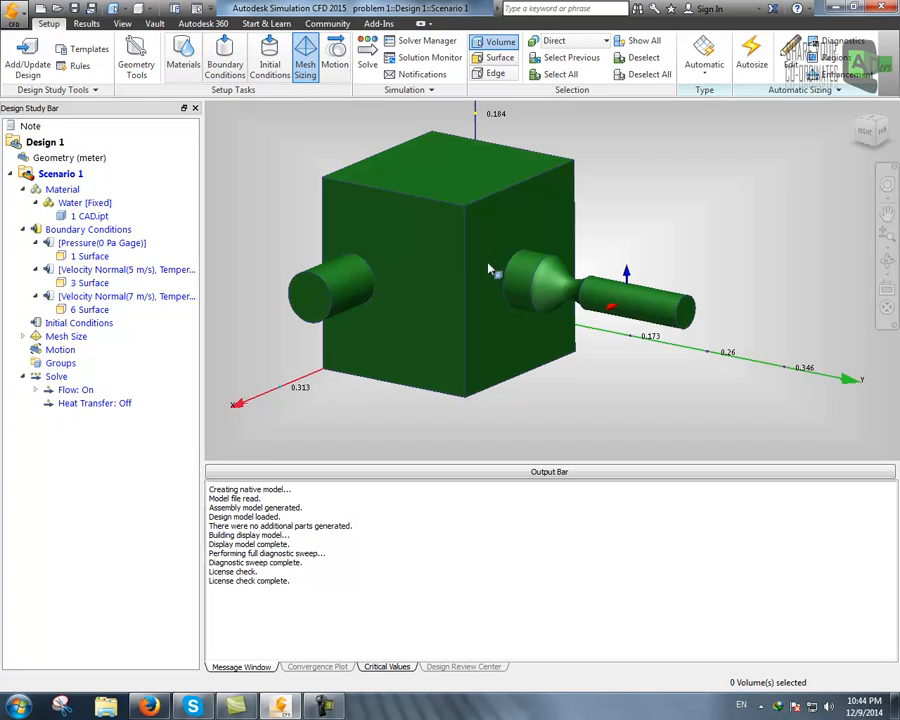
scroll(741, 258, "up", 1)
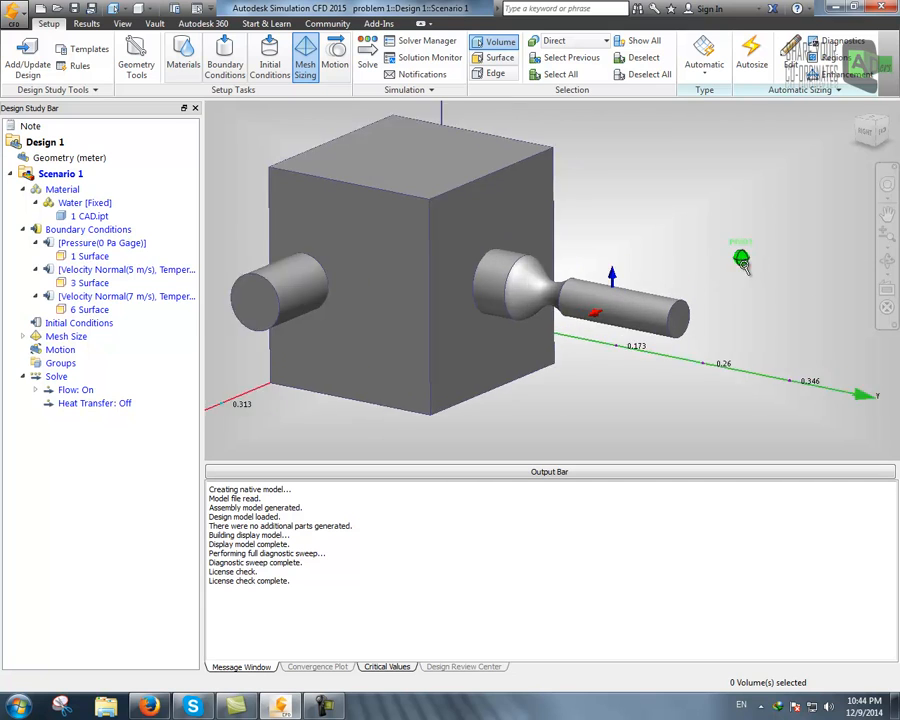
scroll(741, 258, "down", 2)
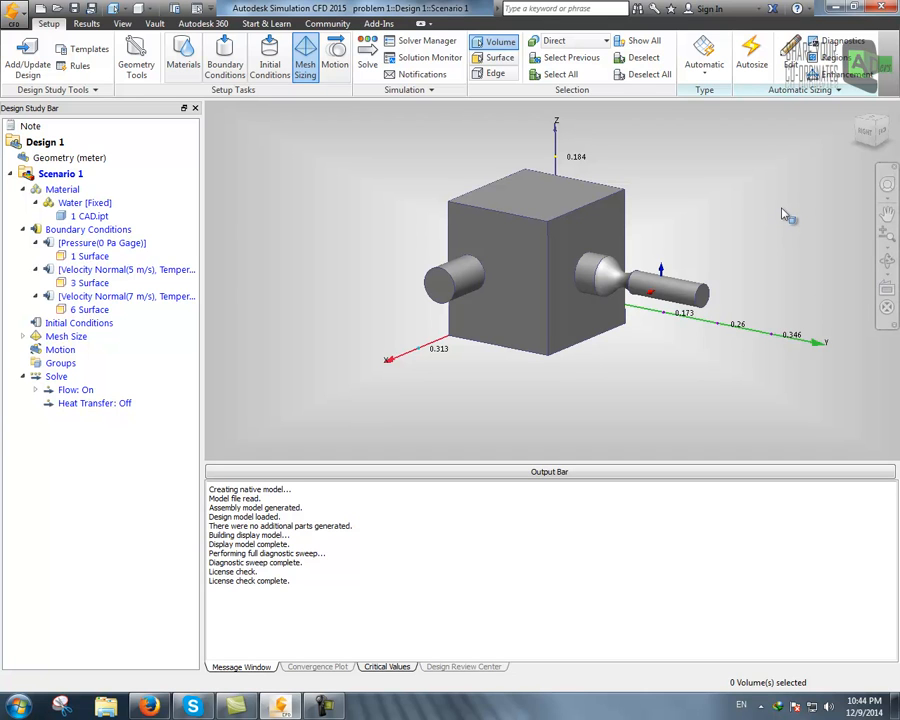
scroll(698, 238, "up", 2)
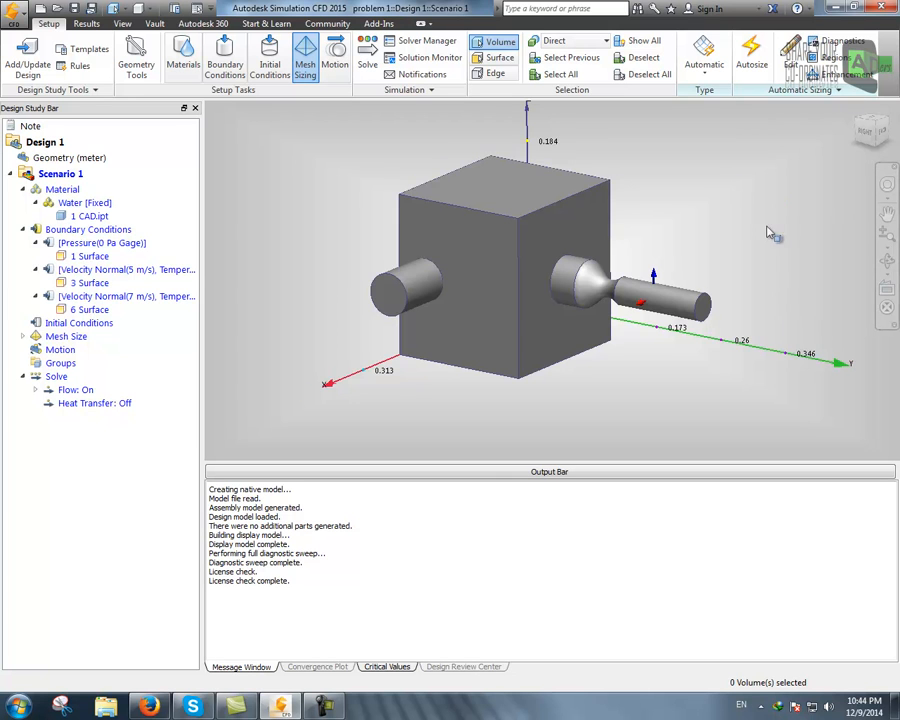
scroll(770, 223, "up", 3)
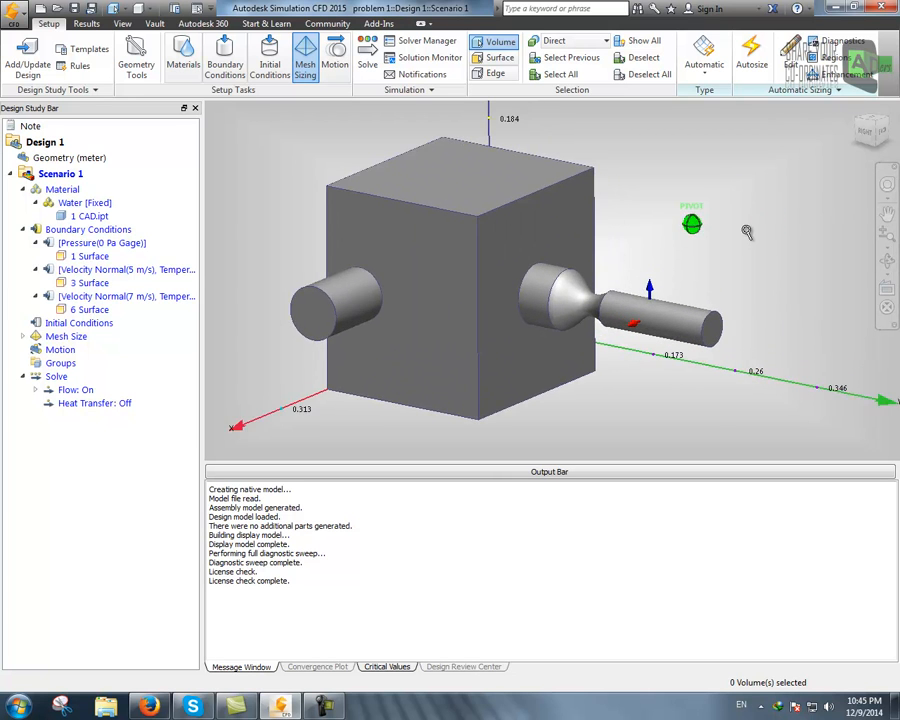
scroll(747, 235, "down", 2)
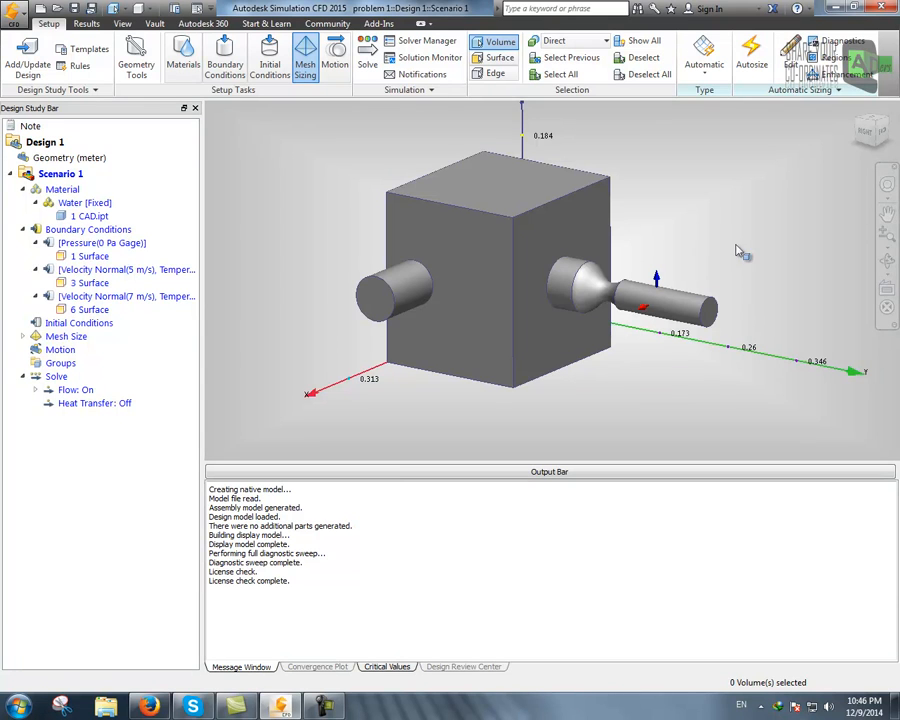
scroll(739, 261, "up", 2)
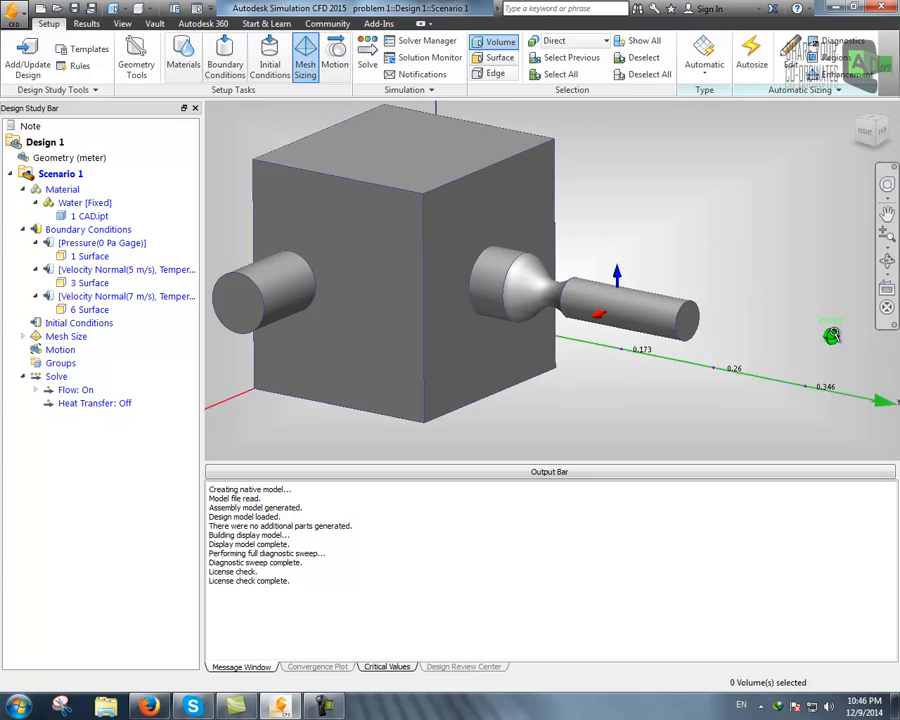
scroll(729, 305, "down", 2)
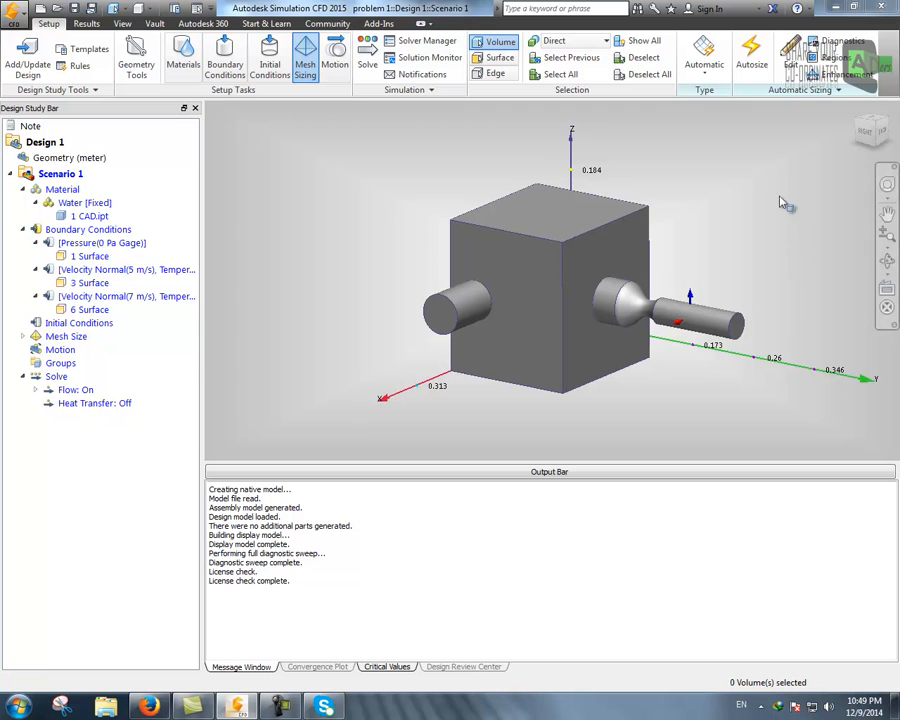
left_click(751, 50)
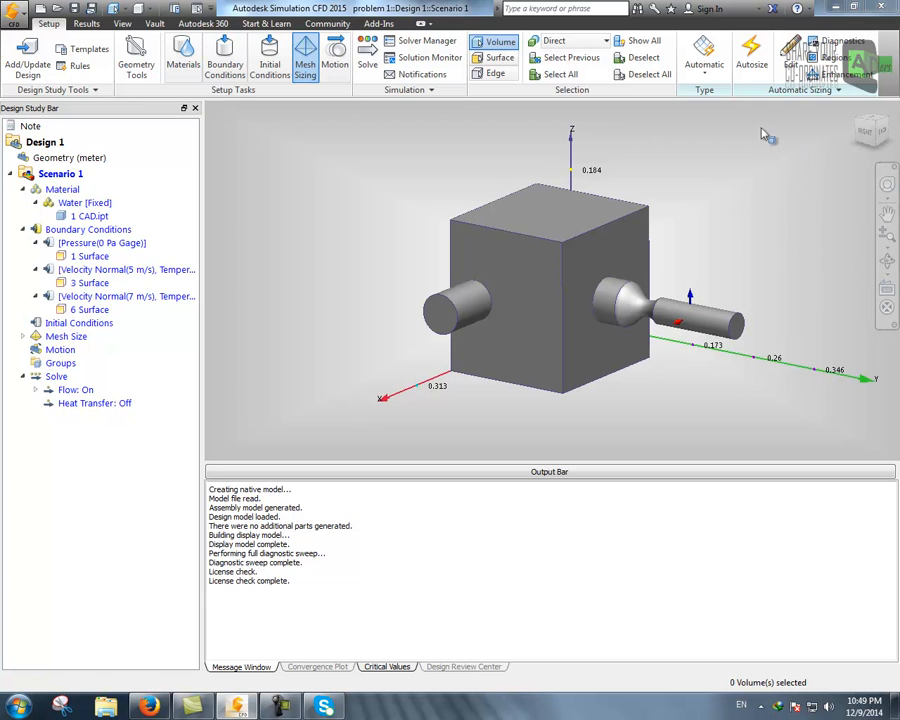
left_click(760, 53)
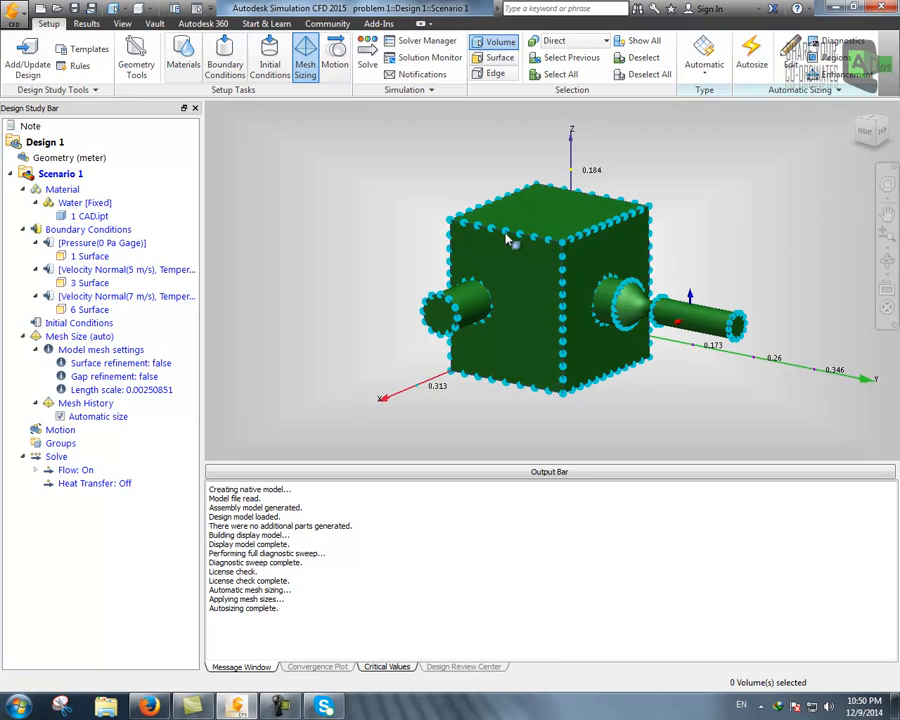
Generate the mesh of Scenario 1 from the automatic mesh size definition and confirm the generation.
scroll(794, 313, "up", 3)
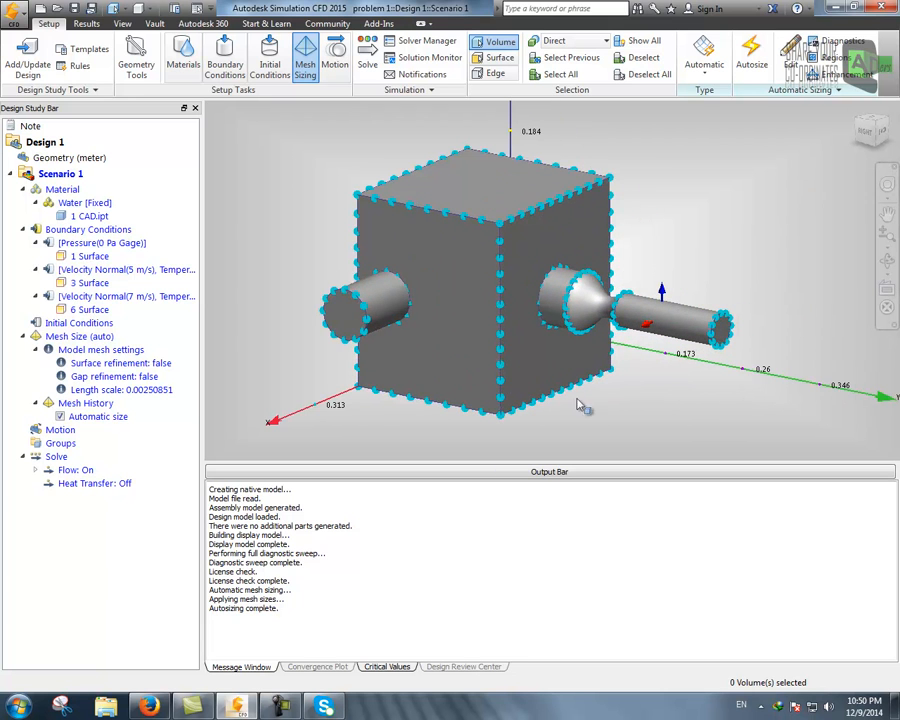
scroll(662, 396, "down", 3)
scroll(664, 398, "up", 2)
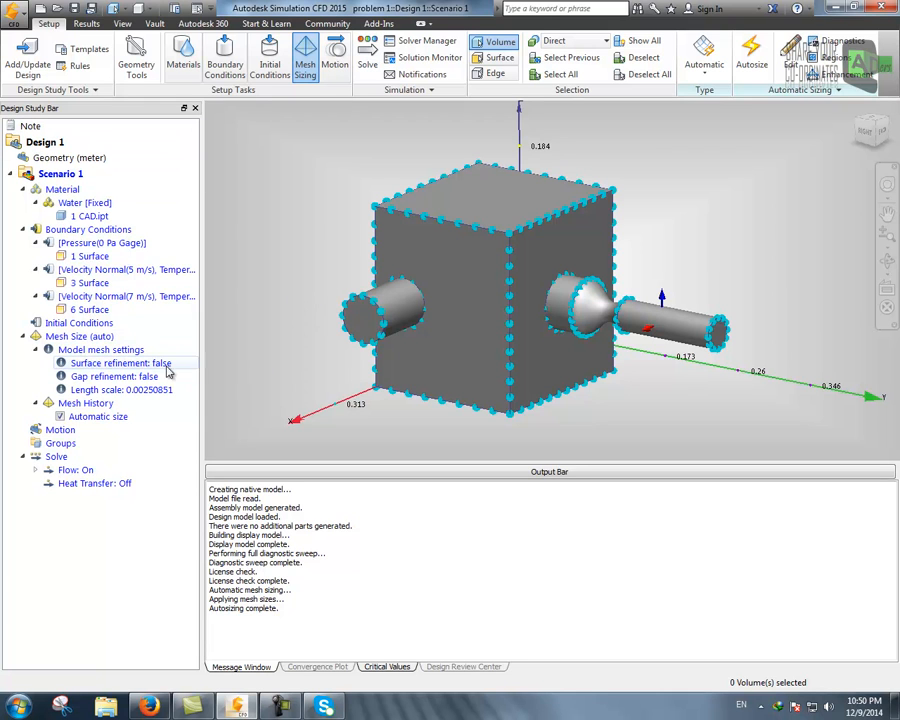
left_click(84, 338)
right_click(84, 340)
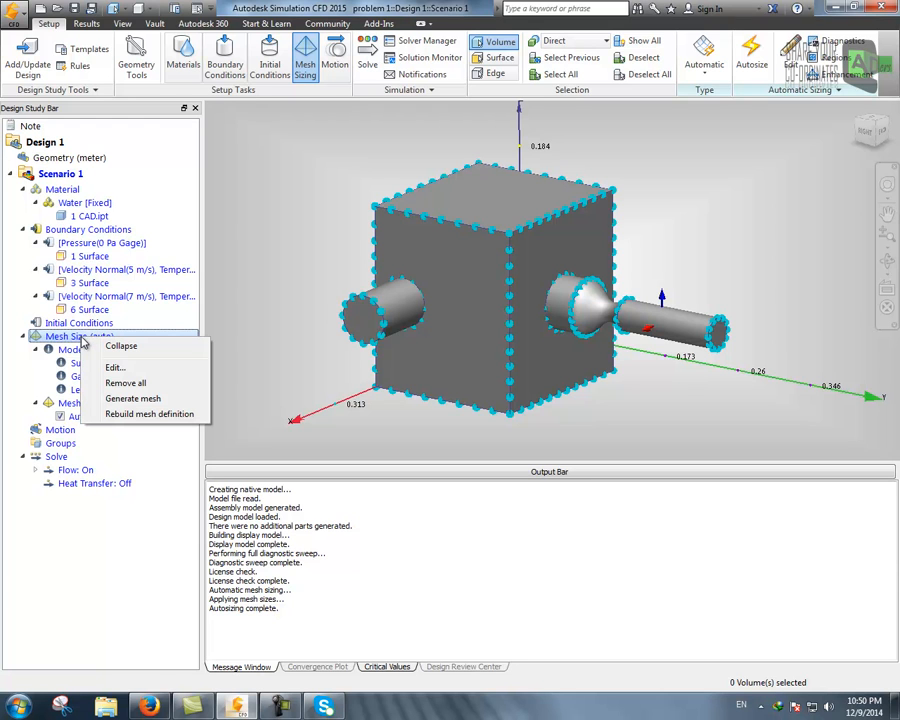
left_click(146, 402)
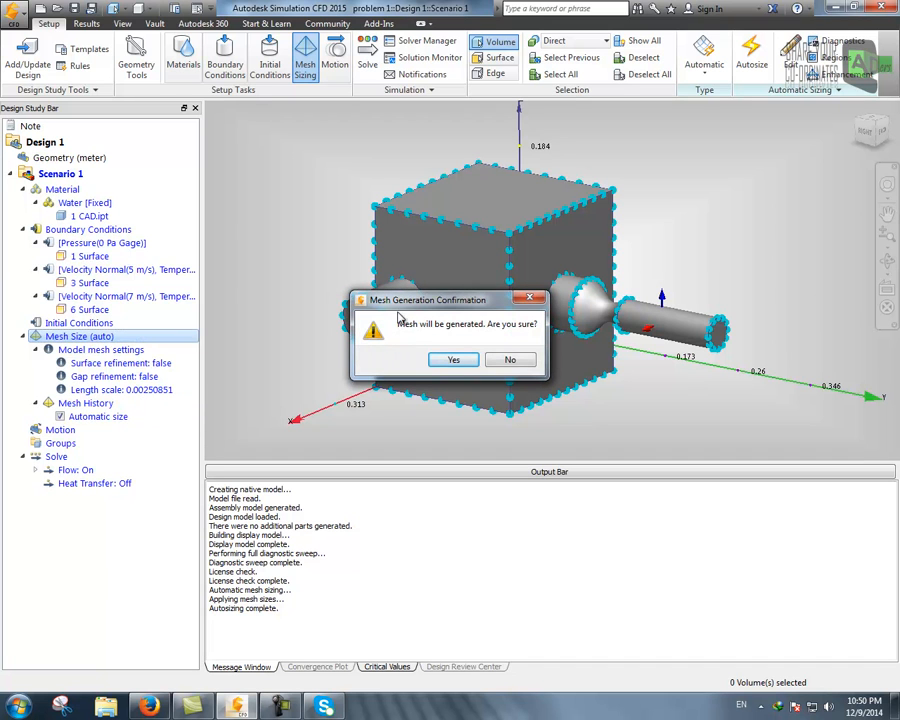
left_click_drag(399, 303, 285, 354)
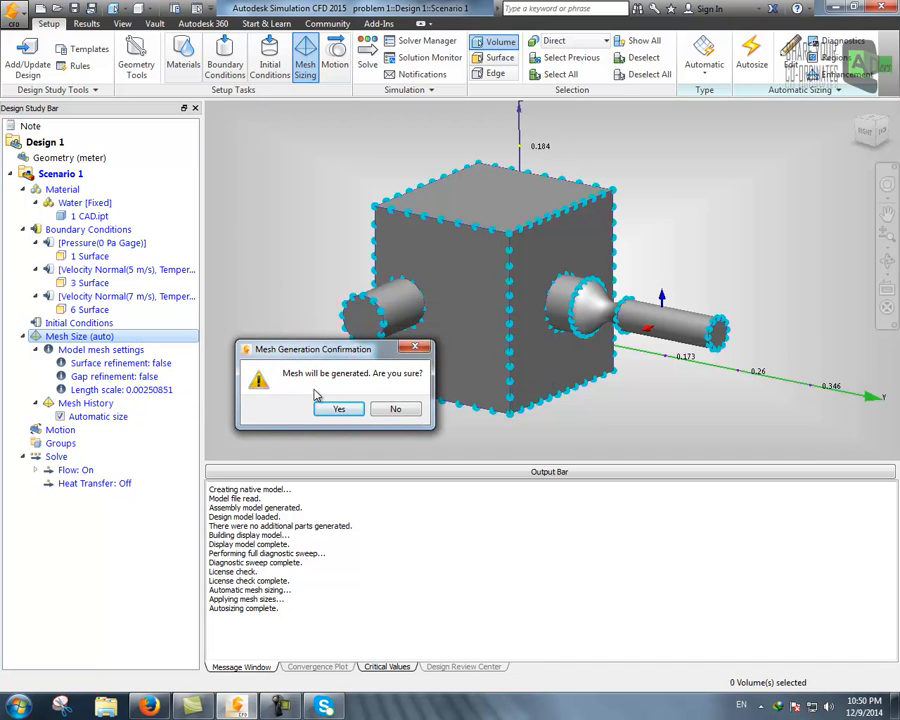
left_click(340, 409)
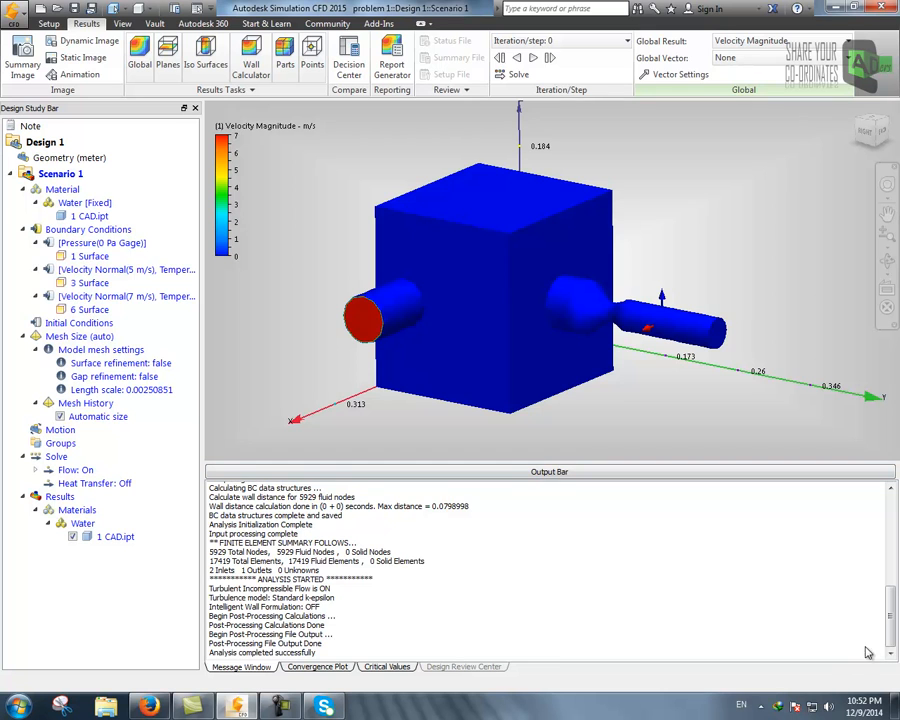
Check the finite element summary in the message log and display the meshed model in the Wire Frame visual style.
mouse_move(890, 625)
left_mouse_down()
mouse_move(890, 490)
mouse_move(891, 634)
left_mouse_up()
scroll(356, 627, "up", 6)
scroll(356, 627, "down", 6)
scroll(612, 344, "up", 2)
scroll(612, 346, "down", 3)
scroll(612, 348, "up", 2)
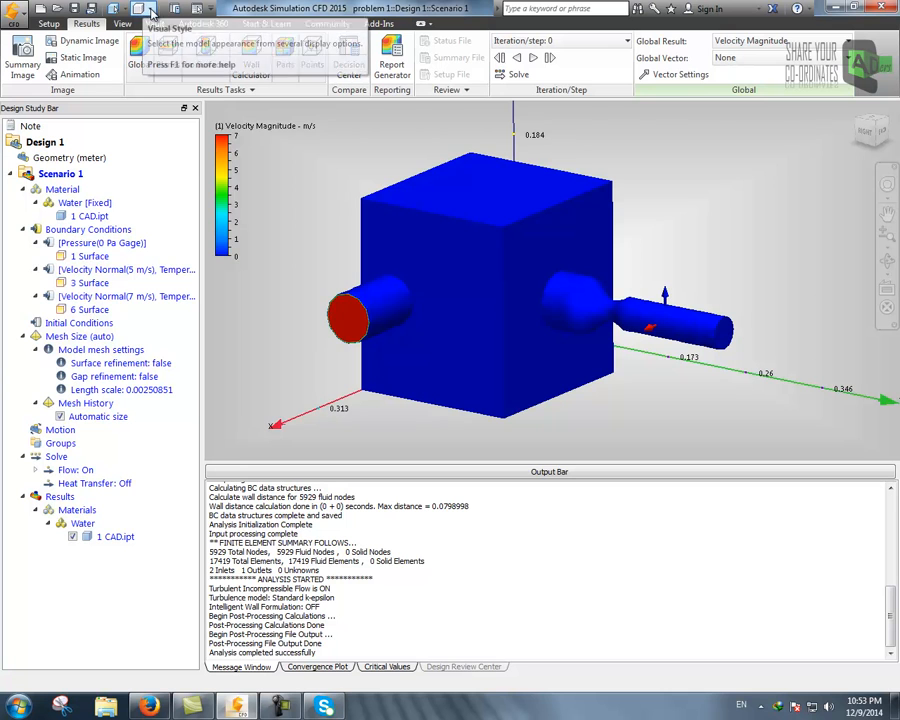
left_click(151, 12)
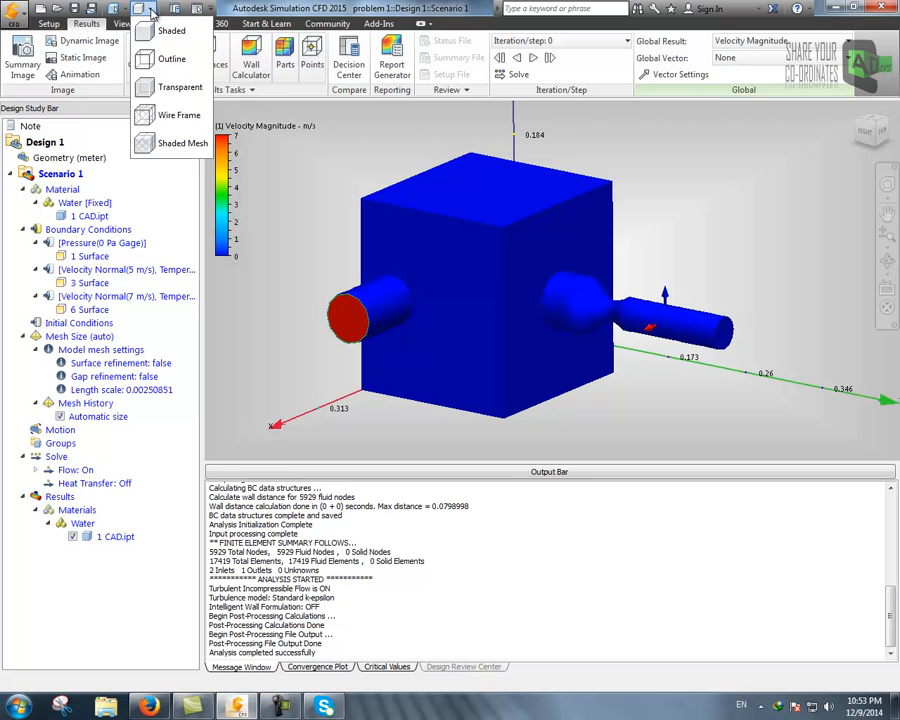
left_click(160, 115)
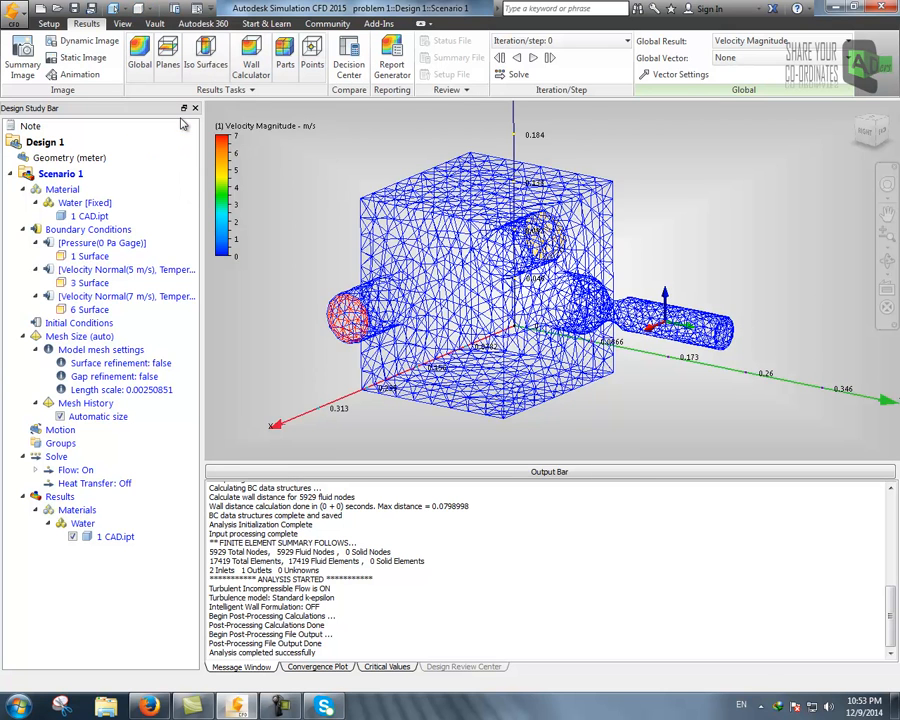
Examine the wireframe mesh on the cube, the inlet pipes and the narrowed outlet pipe, from close up and from a distance.
scroll(598, 400, "up", 2)
scroll(598, 400, "down", 3)
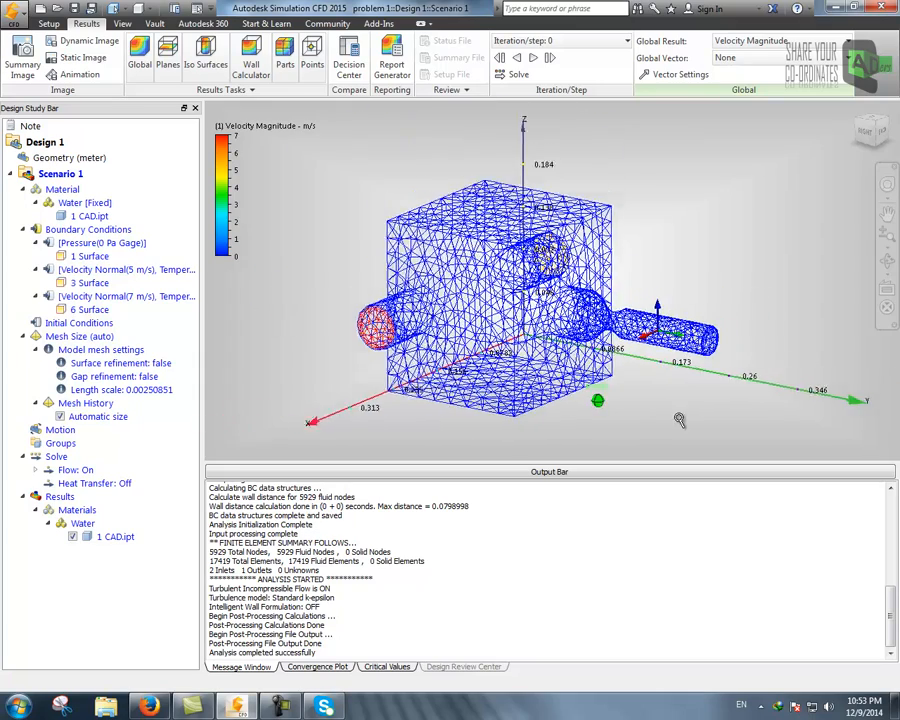
scroll(647, 410, "up", 2)
scroll(635, 418, "up", 2)
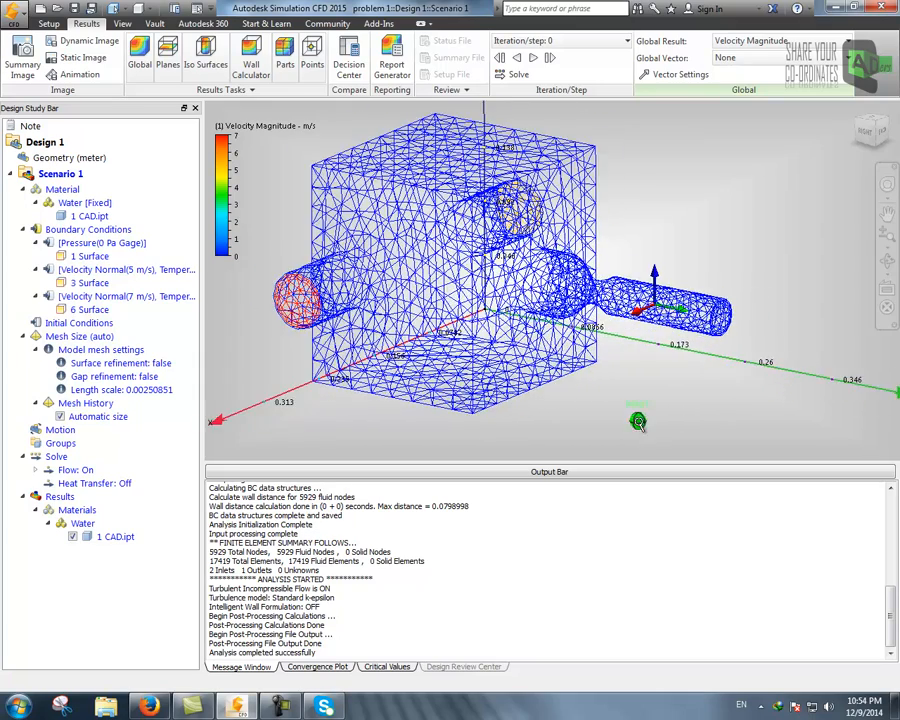
mouse_move(623, 421)
middle_mouse_down()
mouse_move(653, 400)
mouse_move(617, 408)
mouse_move(635, 394)
mouse_move(651, 340)
mouse_move(600, 360)
mouse_move(494, 370)
mouse_move(627, 363)
mouse_move(654, 408)
mouse_move(617, 398)
mouse_move(650, 396)
mouse_move(611, 391)
mouse_move(650, 404)
mouse_move(619, 400)
middle_mouse_up()
scroll(327, 185, "up", 3)
scroll(320, 170, "up", 2)
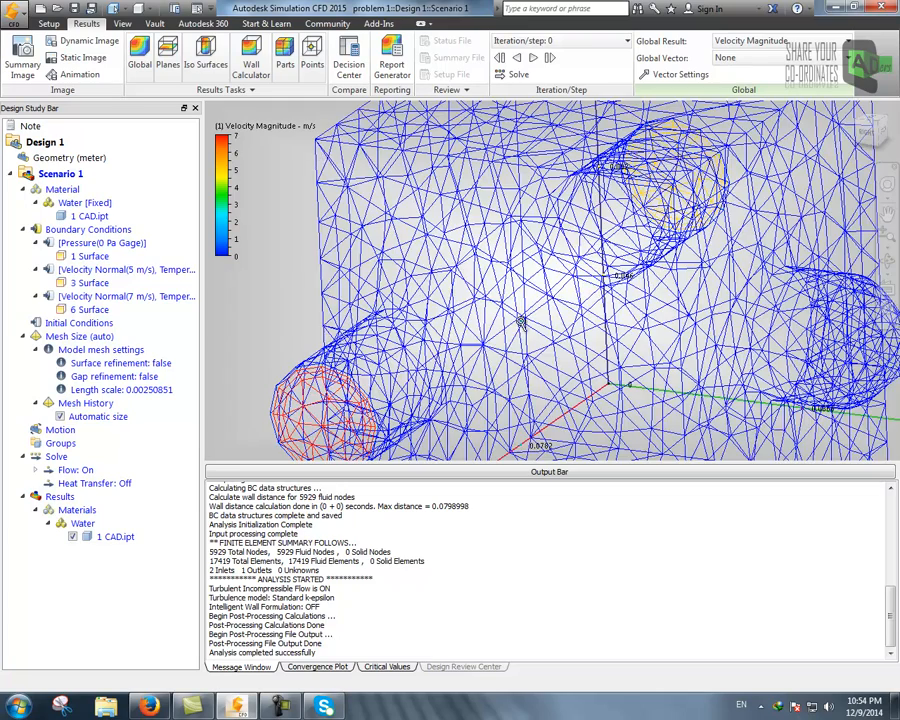
scroll(480, 146, "down", 4)
scroll(490, 400, "up", 3)
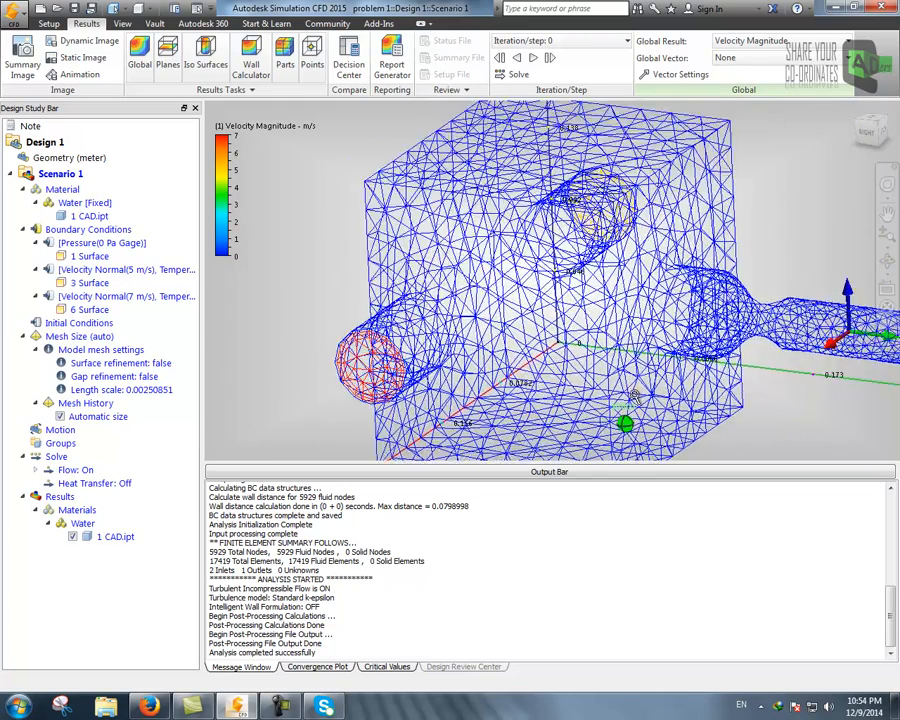
scroll(756, 432, "down", 4)
middle_click_drag(756, 432, 701, 354)
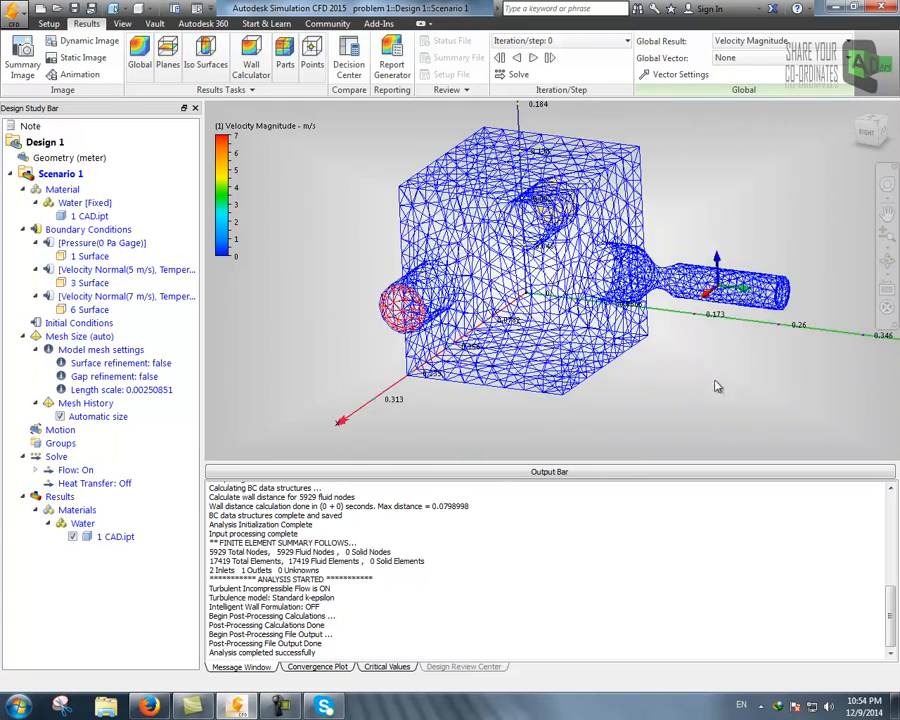
middle_click_drag(668, 400, 625, 415)
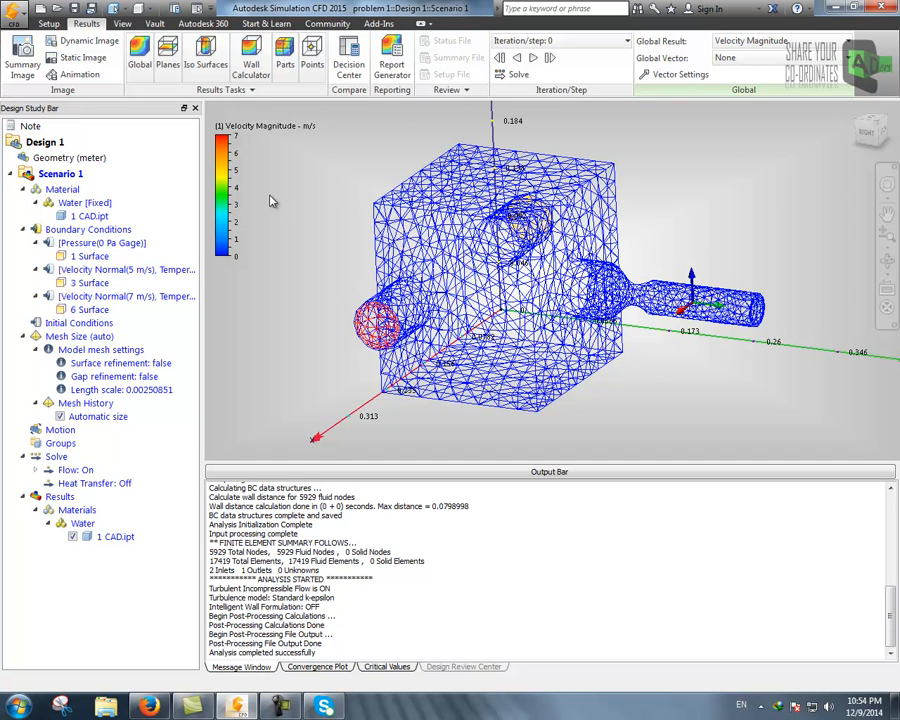
scroll(530, 430, "up", 4)
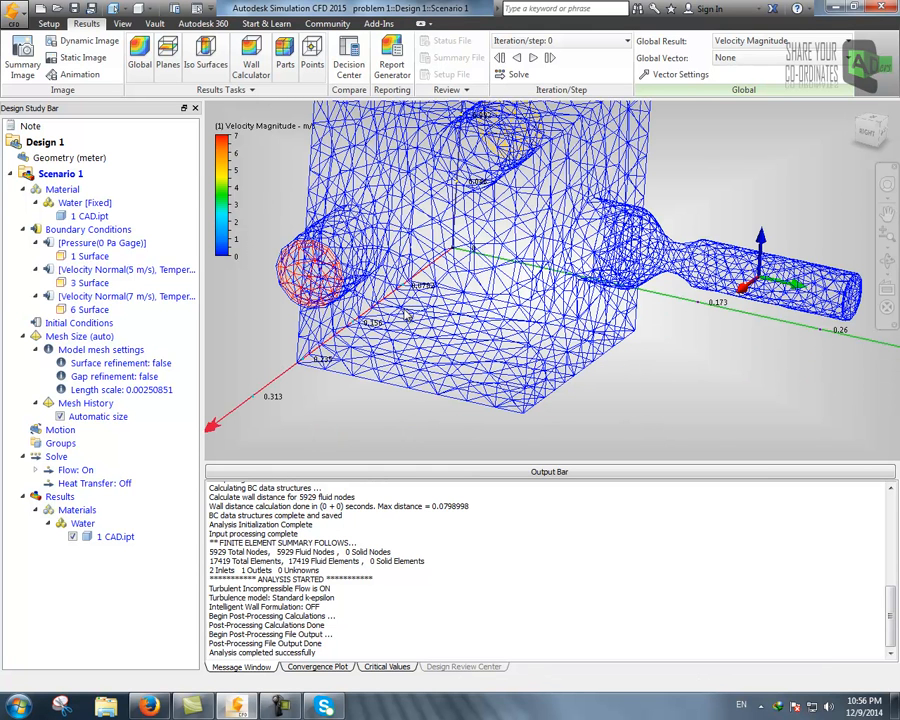
Return to the study setup and open the Solve settings, placing the dialog clear of the model.
left_click(48, 23)
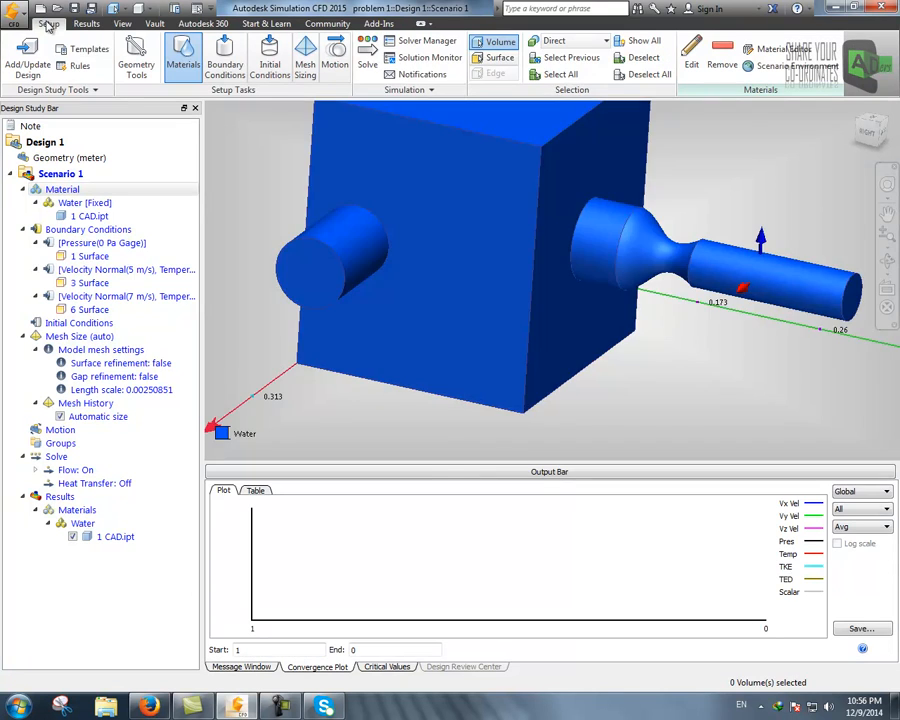
left_click(368, 58)
key("Escape")
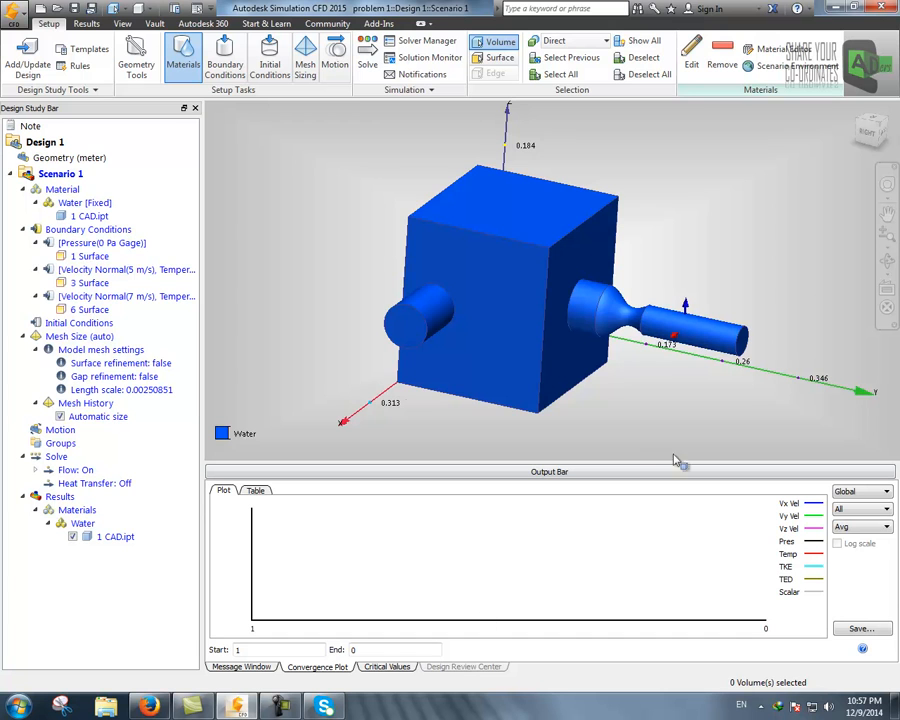
left_click(367, 59)
left_click_drag(603, 503, 204, 173)
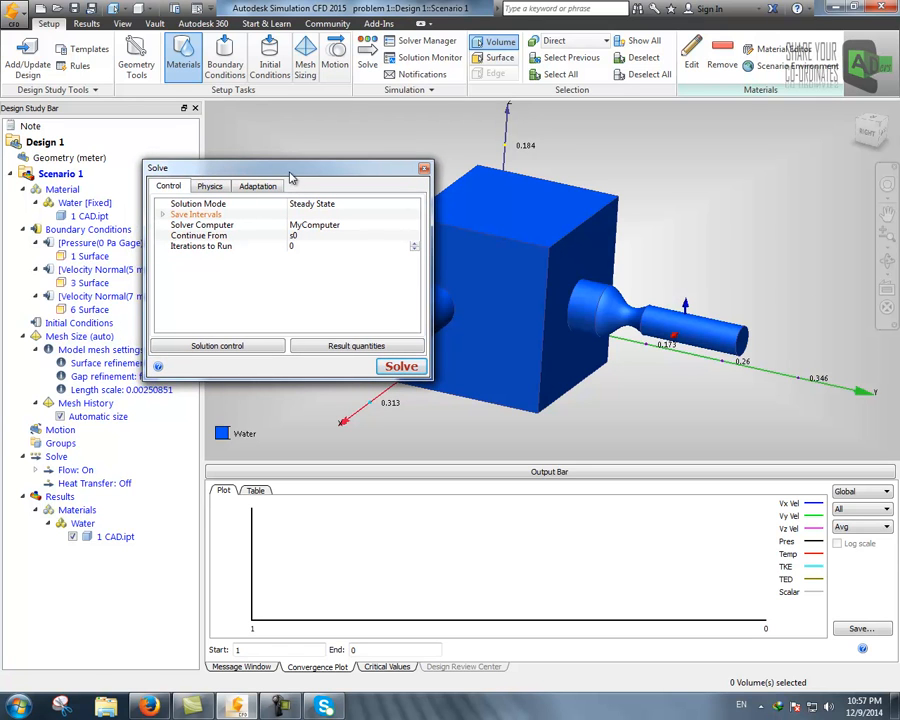
Review the Physics, Adaptation and Control settings of the solve.
left_click(208, 187)
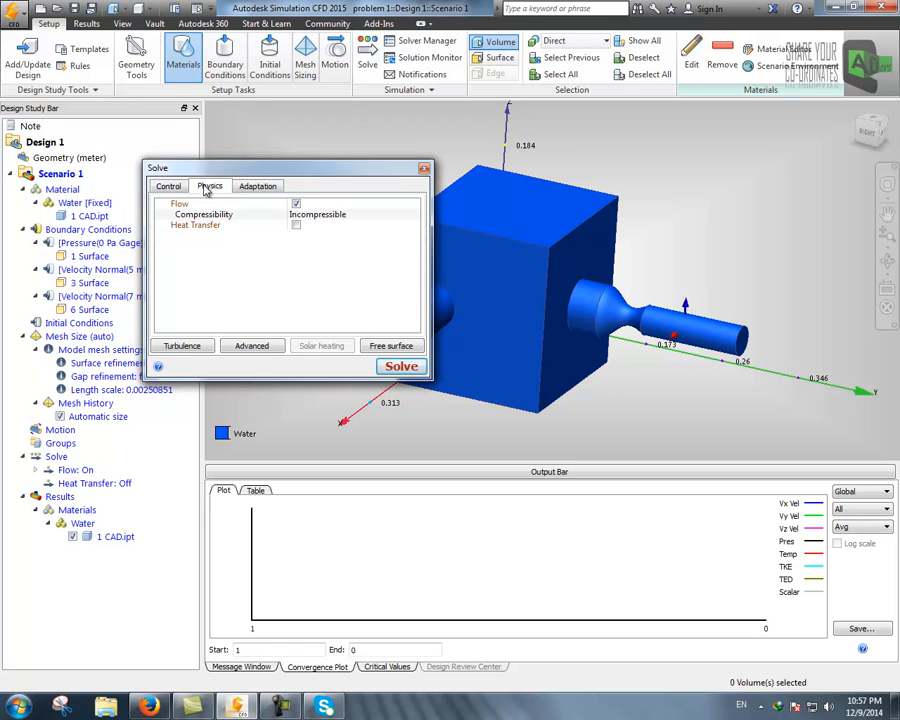
left_click(258, 187)
left_click(210, 187)
left_click(168, 187)
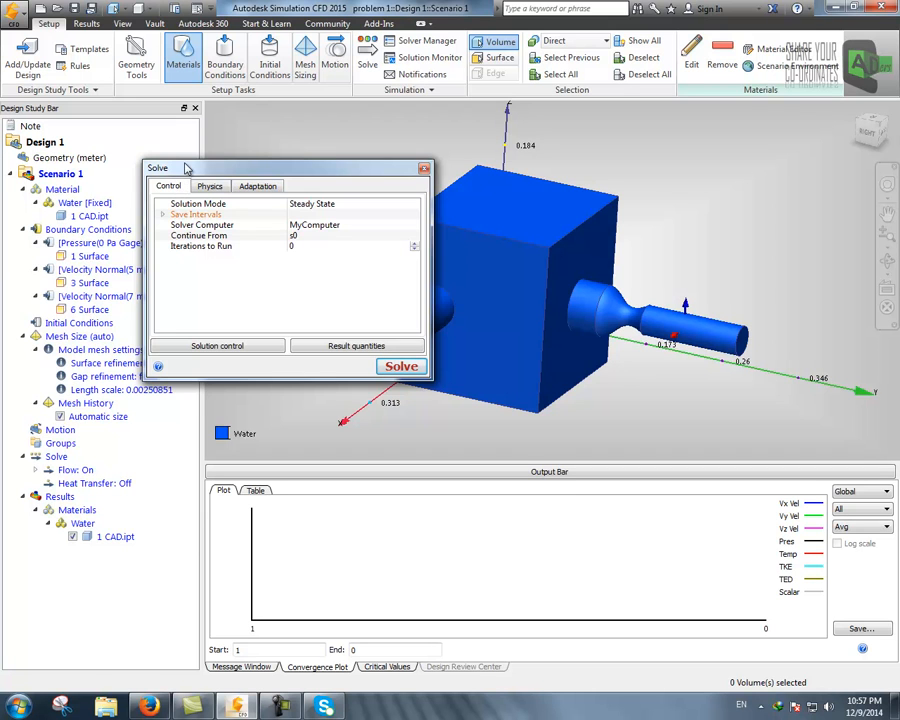
mouse_move(185, 170)
left_mouse_down()
mouse_move(204, 163)
mouse_move(179, 176)
left_mouse_up()
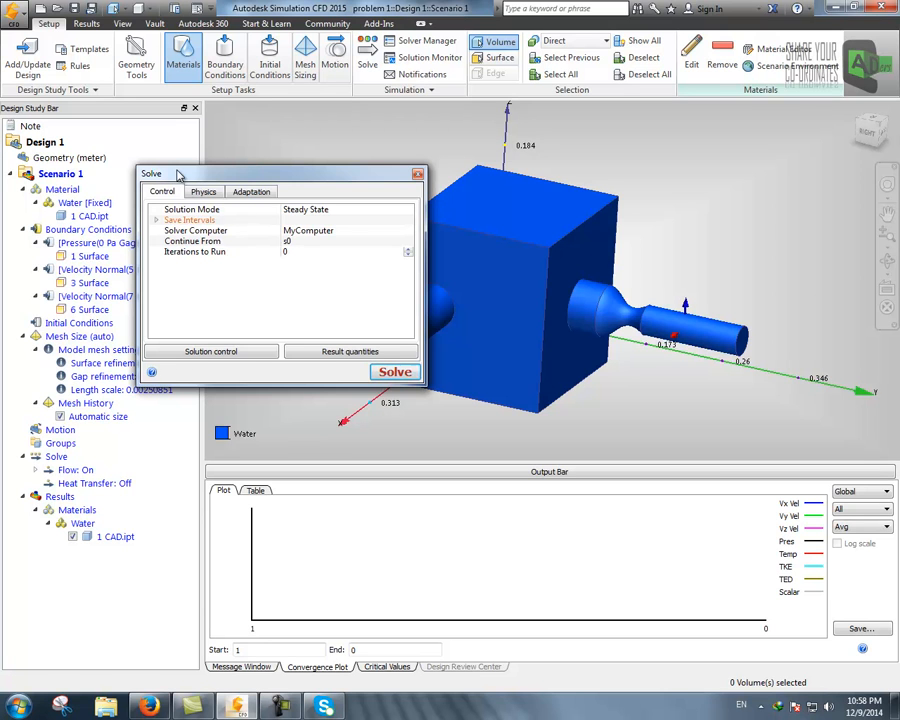
Compare the solver's Control, Physics and Adaptation settings once more, ending on the Control settings.
left_click_drag(177, 175, 182, 189)
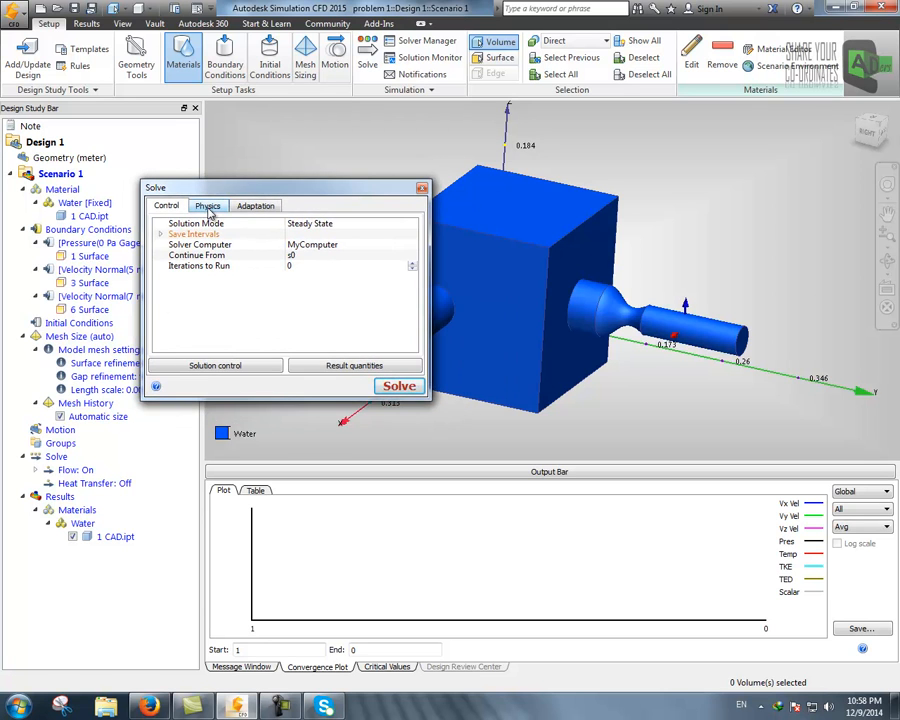
left_click(208, 205)
left_click(258, 205)
left_click(208, 205)
left_click(164, 205)
left_click(208, 206)
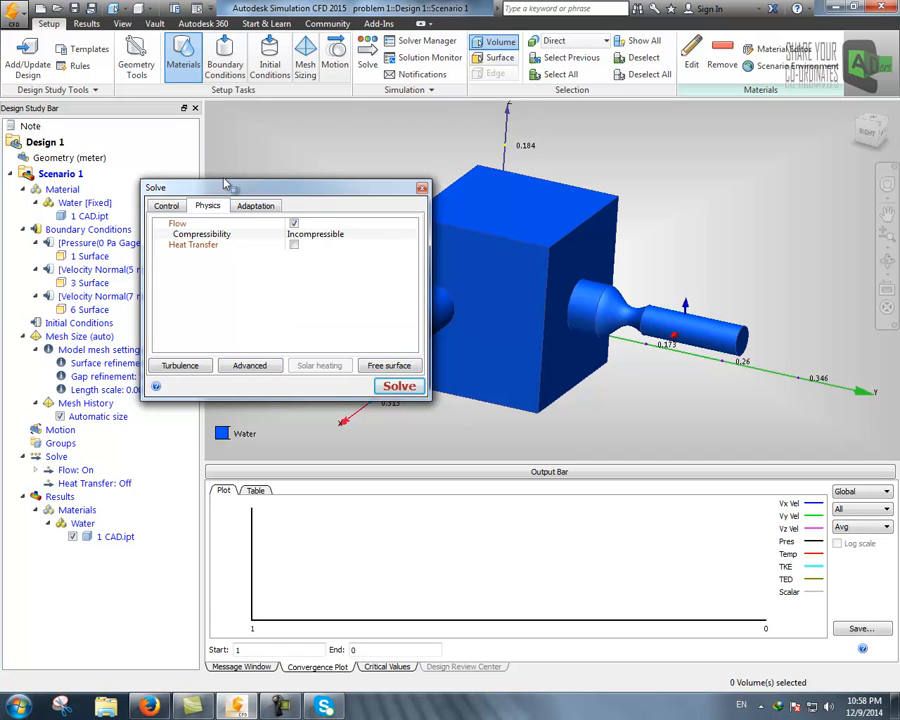
left_click(171, 206)
mouse_move(209, 192)
left_mouse_down()
mouse_move(217, 208)
mouse_move(209, 214)
left_mouse_up()
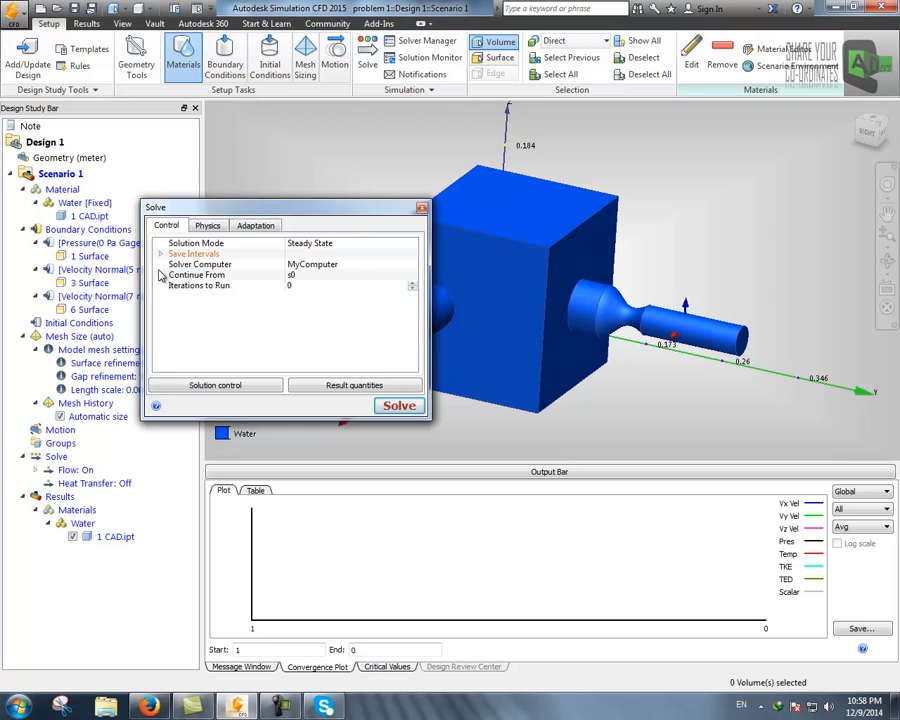
Set the solve to continue from iteration 0 and run 100 iterations.
left_click(306, 276)
left_click(313, 296)
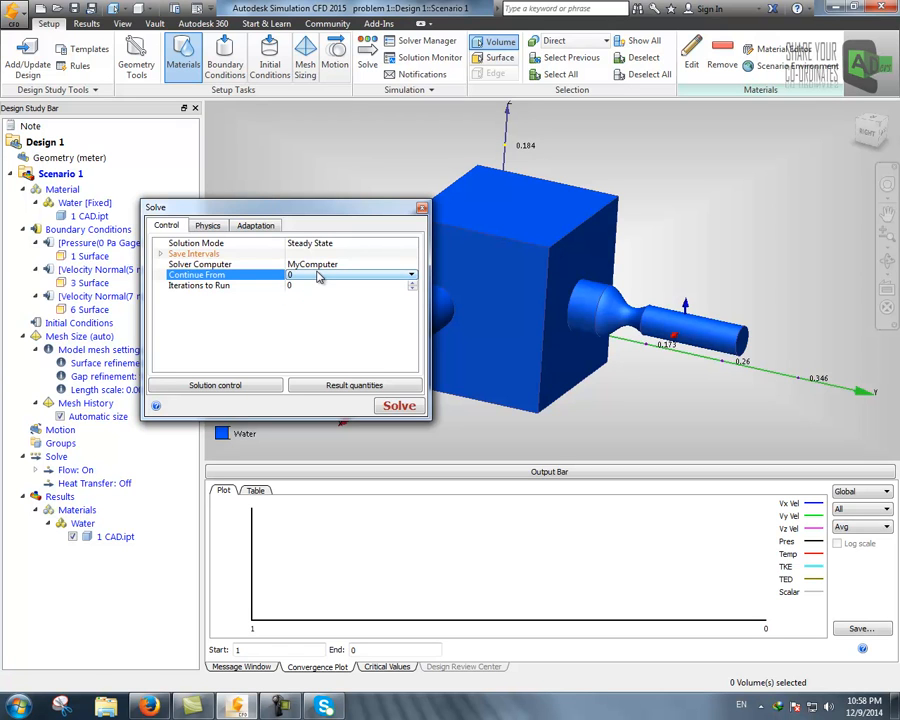
left_click(315, 286)
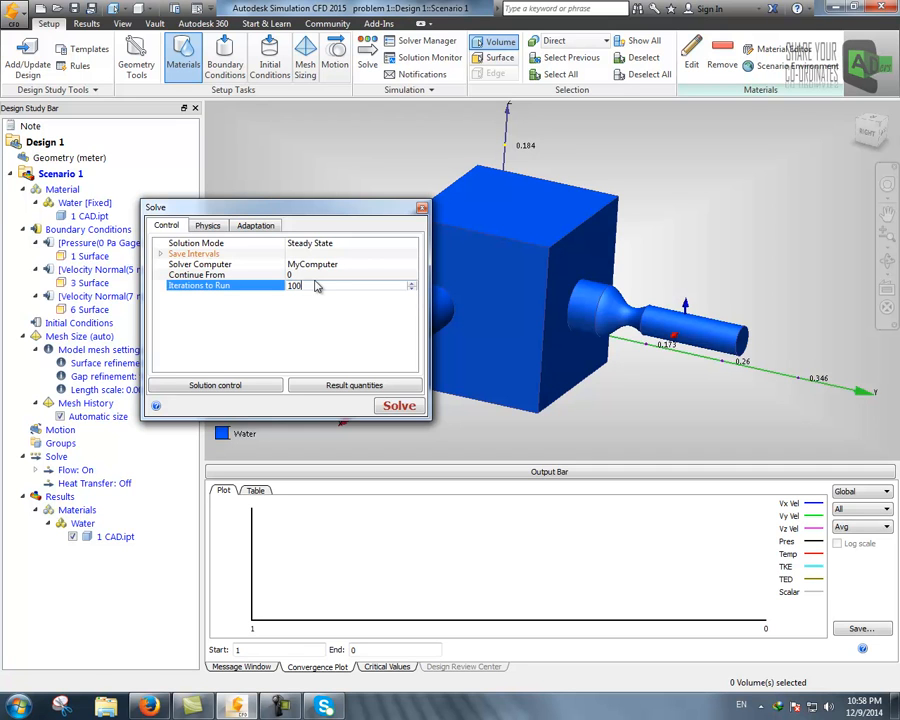
left_click_drag(200, 207, 242, 203)
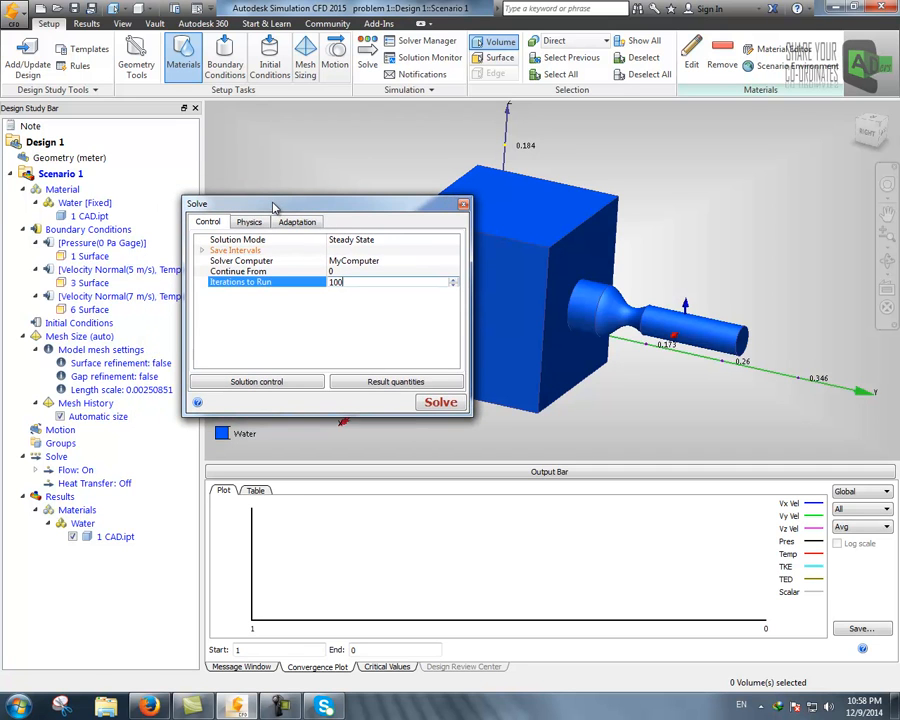
Enable Heat Transfer in the solve physics and start the analysis.
left_click(245, 227)
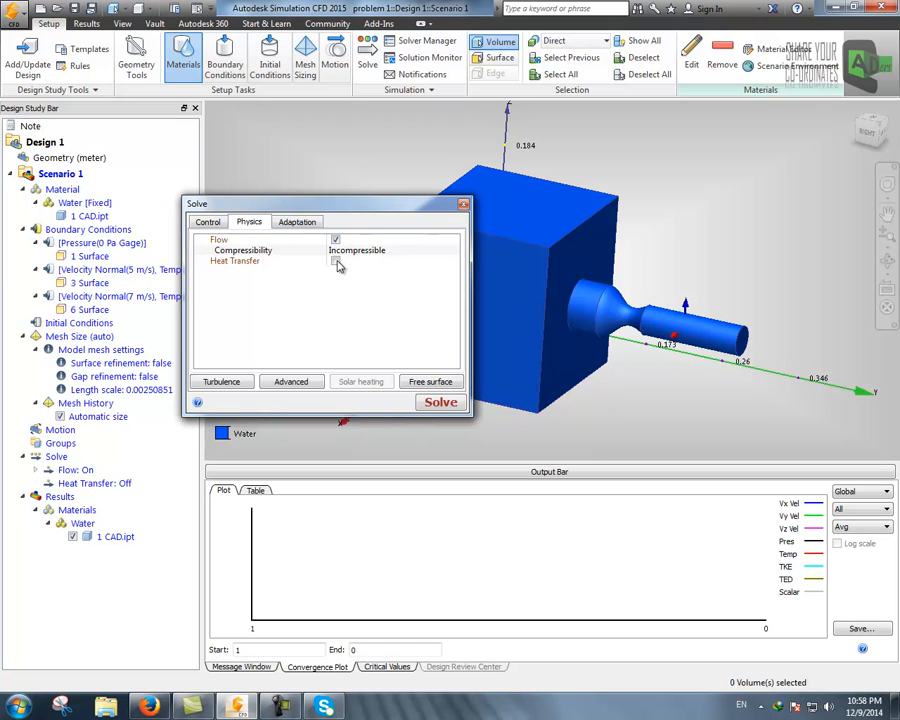
left_click_drag(252, 207, 199, 207)
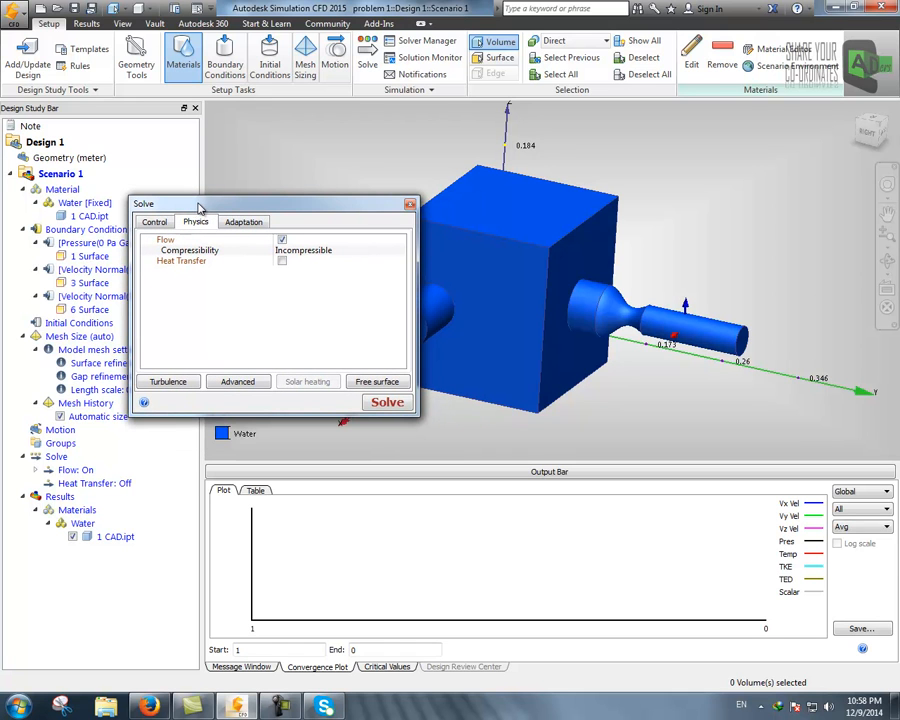
left_click(283, 262)
left_click_drag(225, 206, 247, 160)
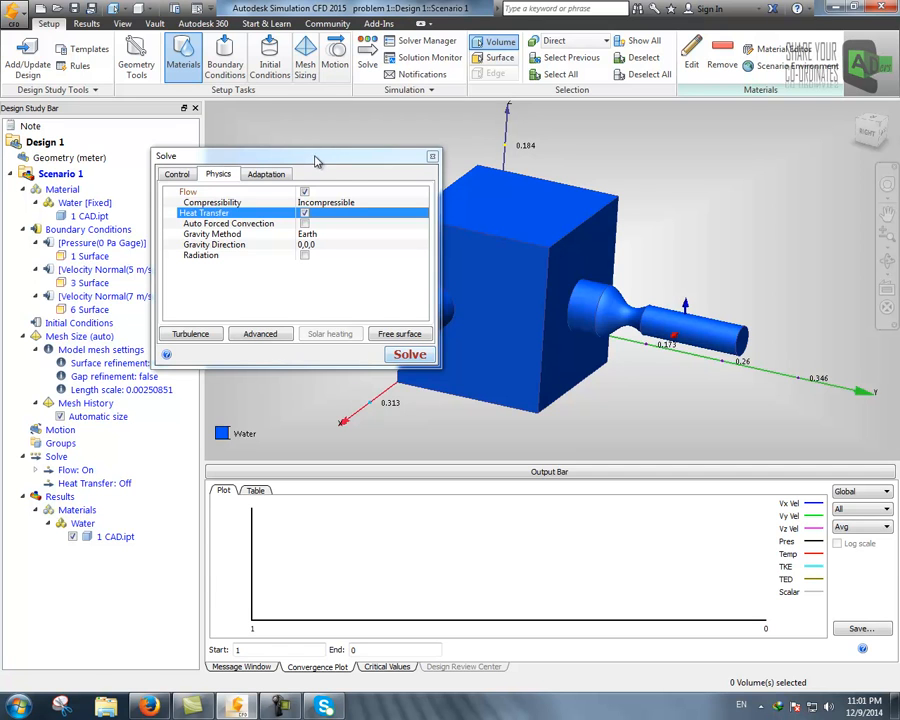
left_click_drag(315, 158, 322, 129)
left_click(424, 334)
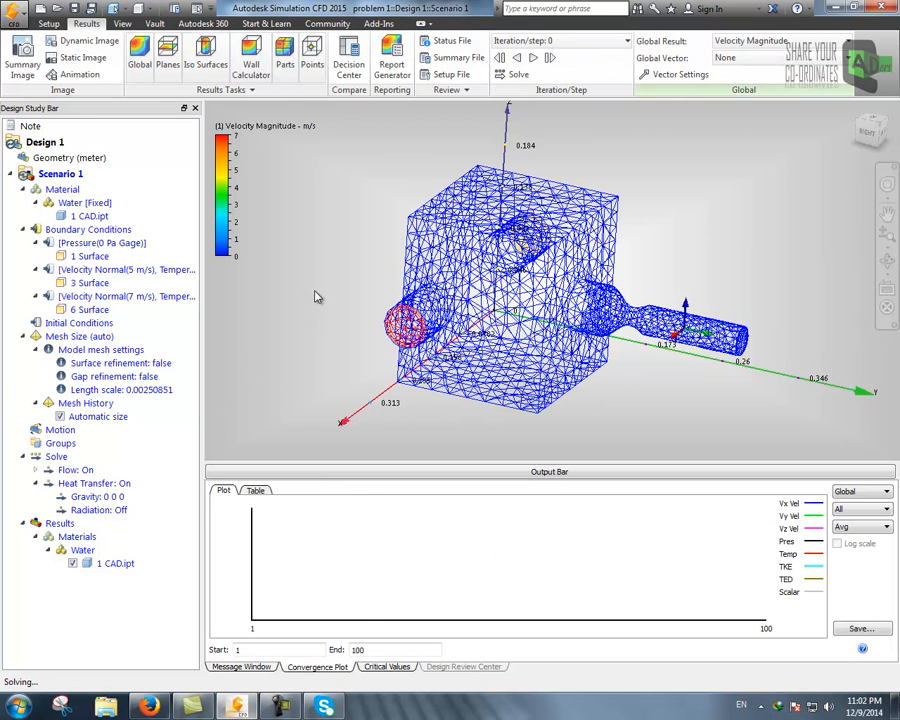
Display the model in the Shaded visual style while the solution runs.
left_click(149, 10)
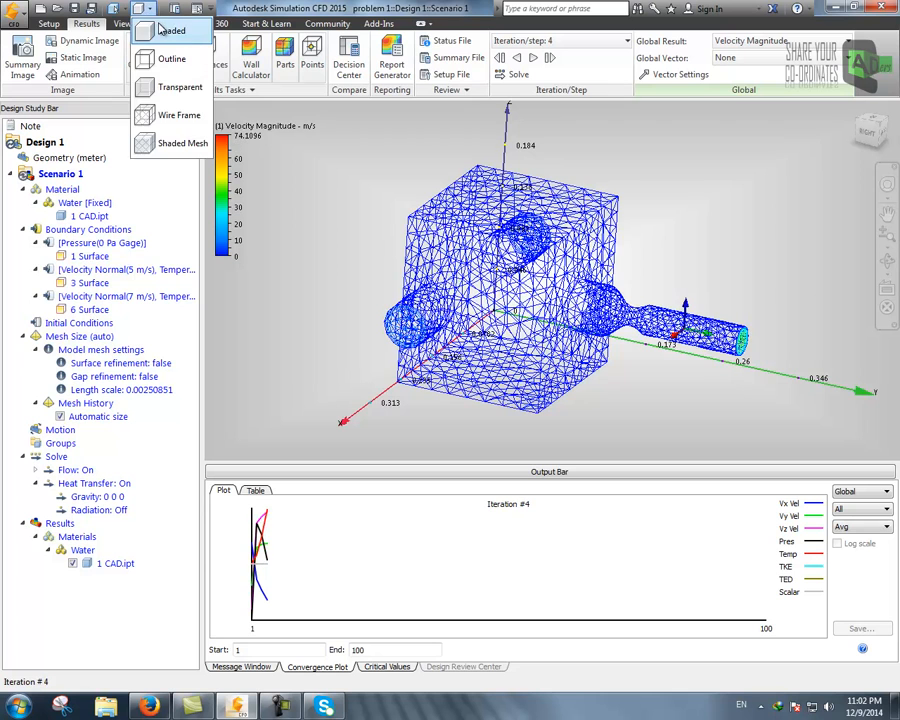
left_click(172, 28)
middle_click_drag(412, 345, 418, 348, "shift")
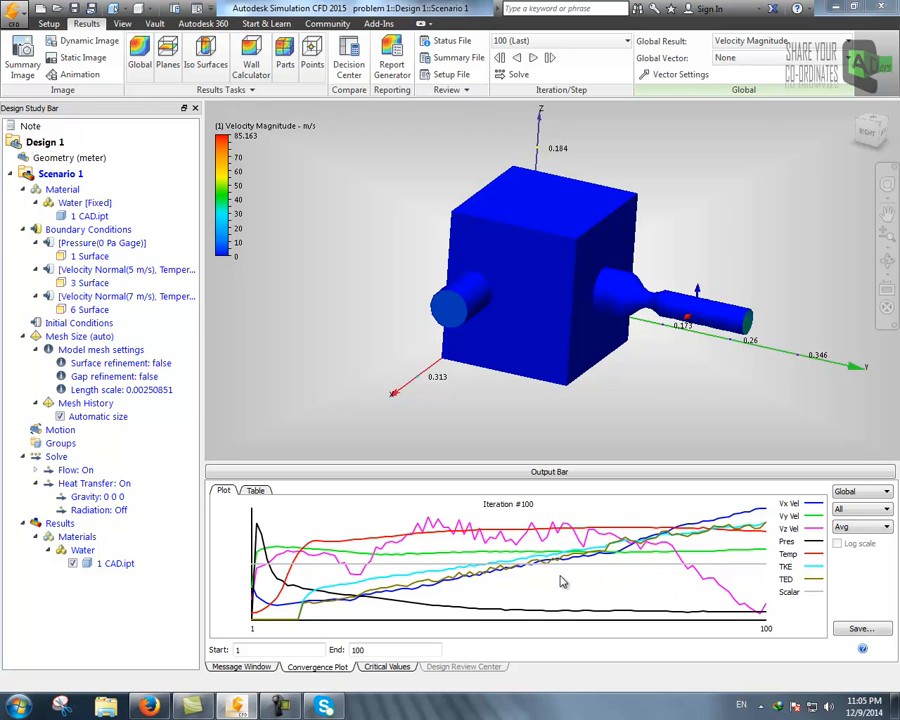
Continue the solve from iteration 100 with 200 more iterations to run.
left_click(47, 25)
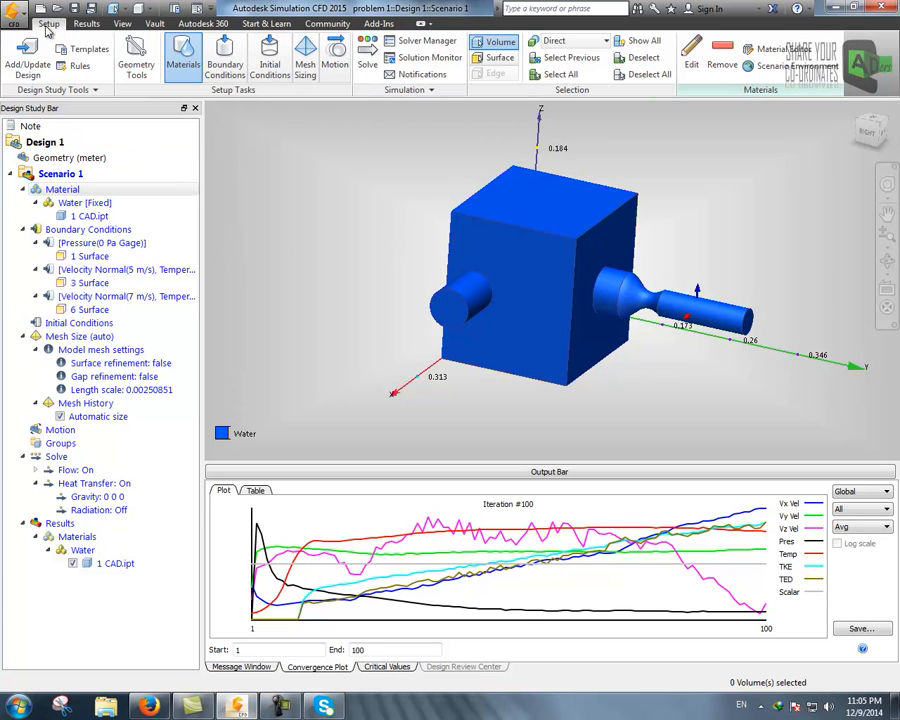
left_click(367, 50)
left_click_drag(740, 304, 540, 190)
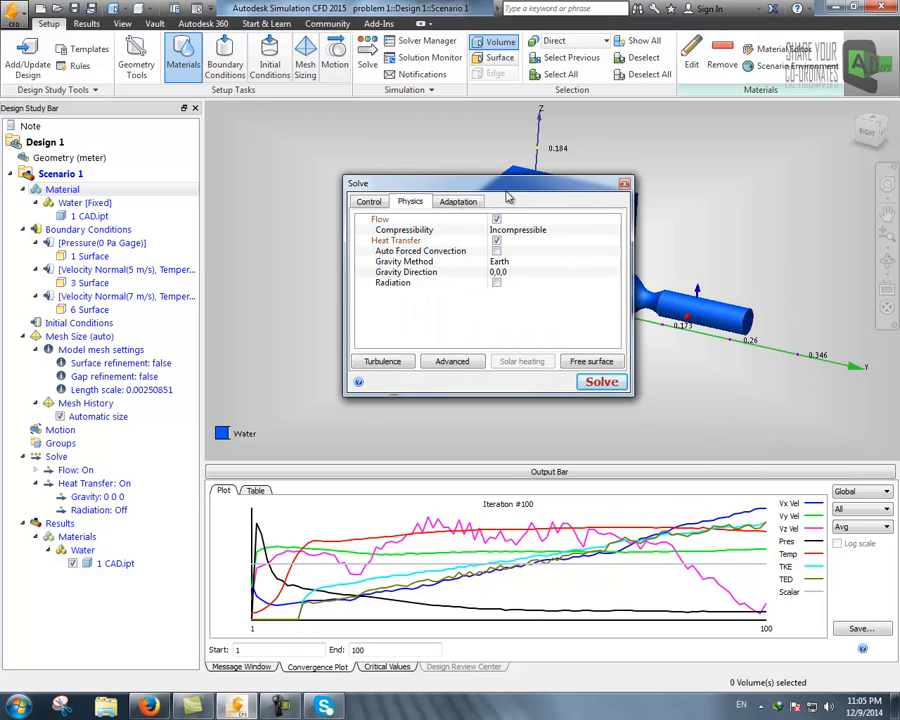
left_click(369, 203)
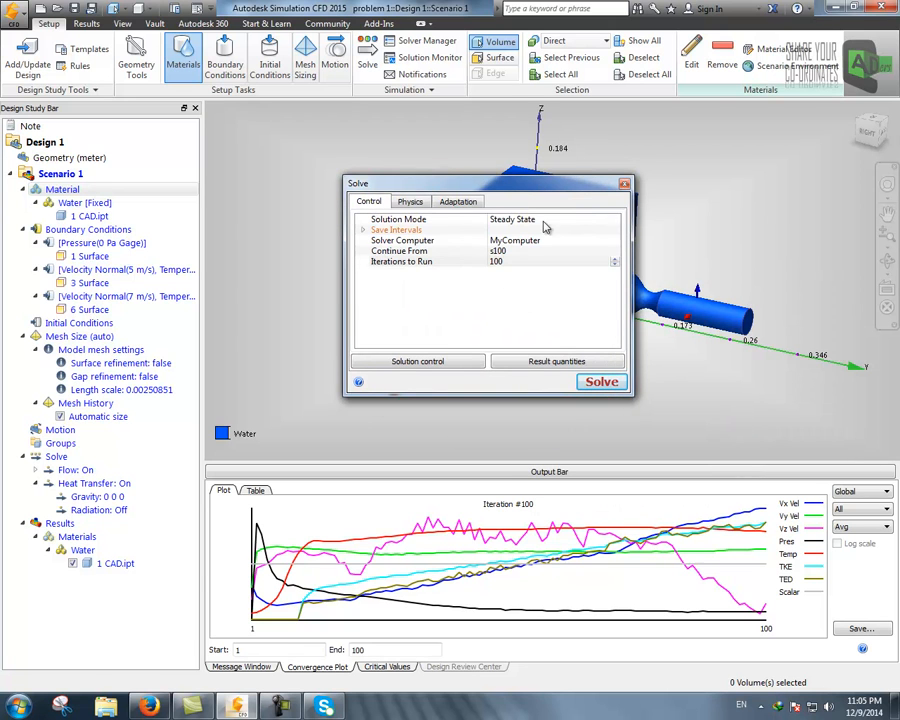
left_click(502, 261)
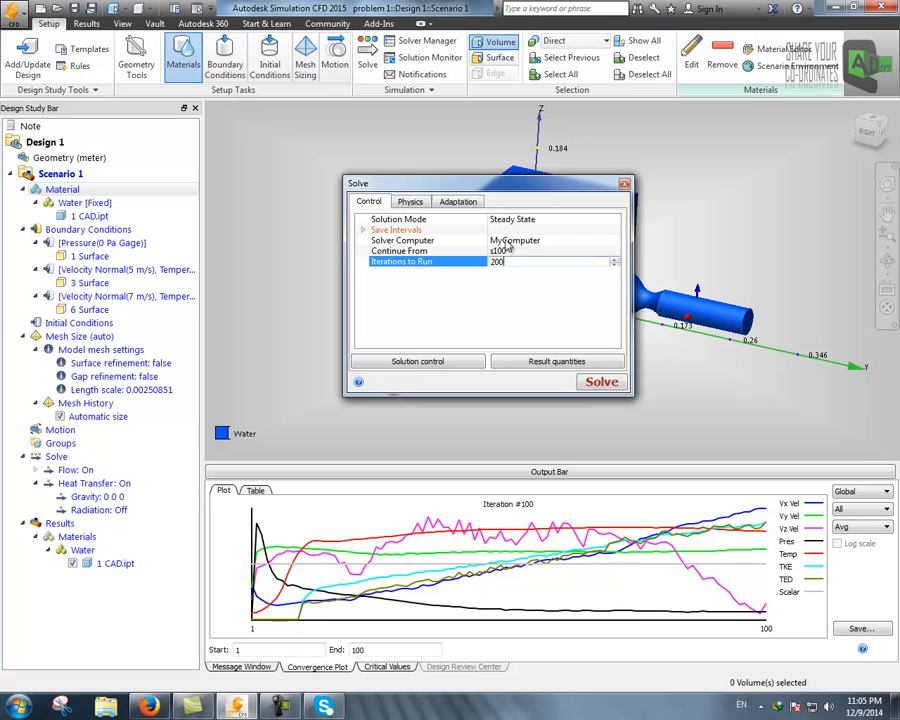
left_click(604, 384)
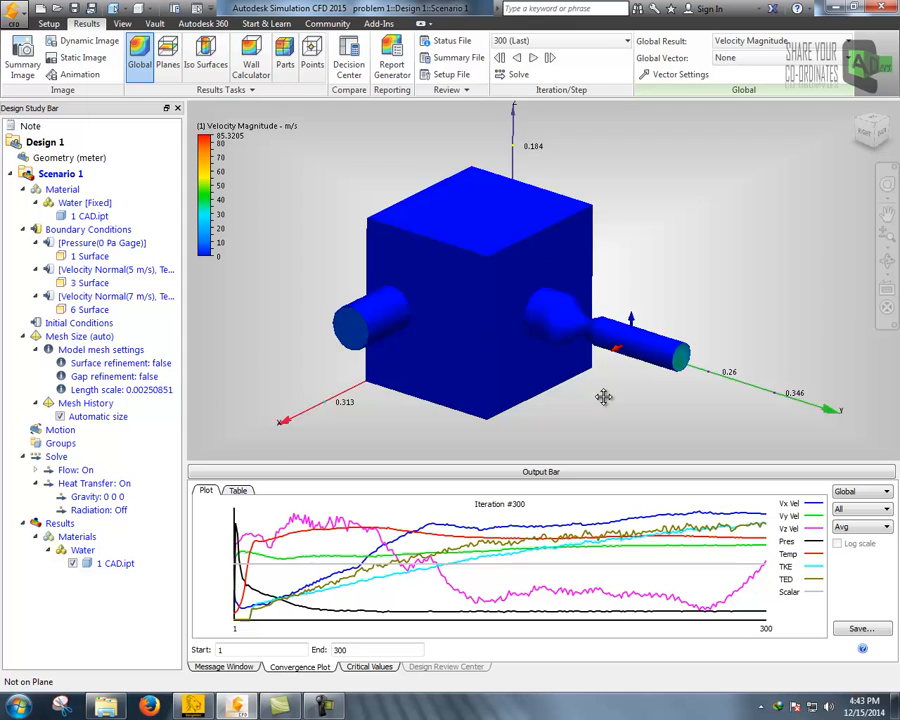
Show Temperature as the global result on the model surfaces.
middle_click_drag(600, 432, 610, 390)
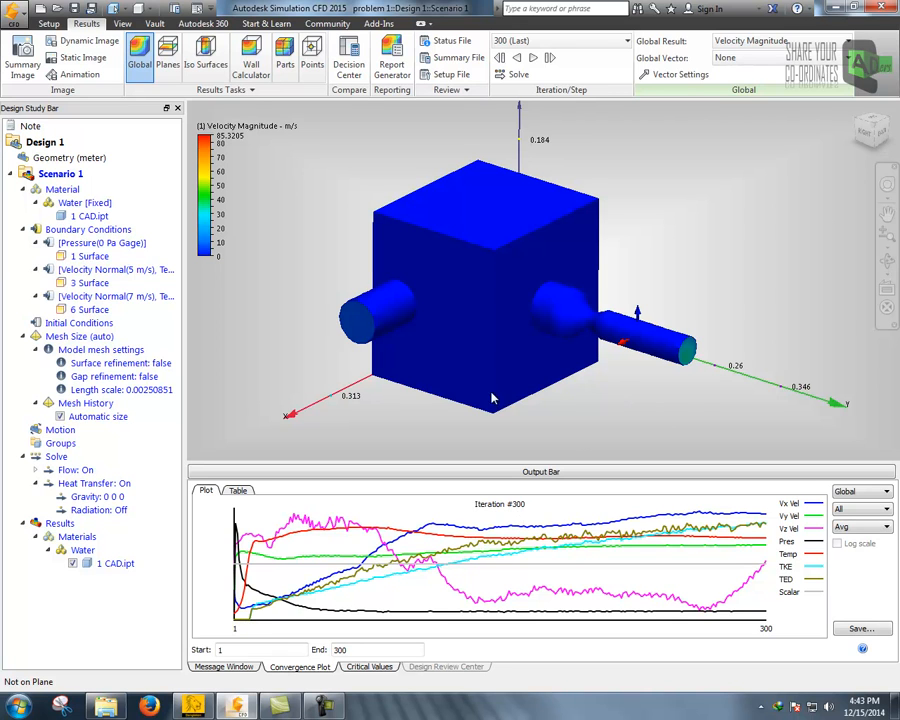
mouse_move(588, 431)
middle_mouse_down("shift")
mouse_move(626, 428)
mouse_move(640, 399)
mouse_move(620, 390)
middle_mouse_up("shift")
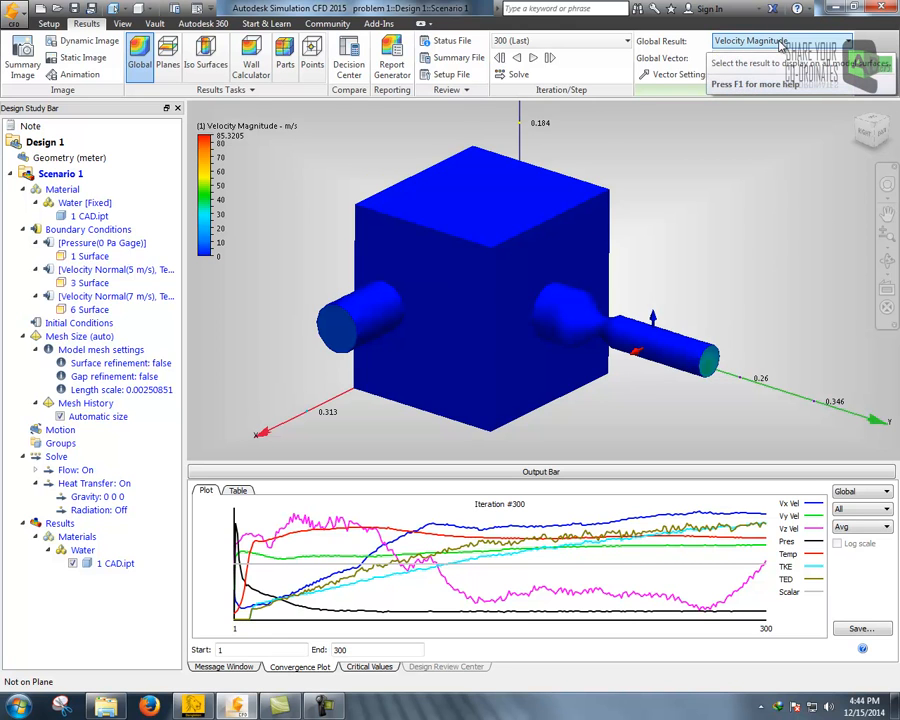
left_click(781, 43)
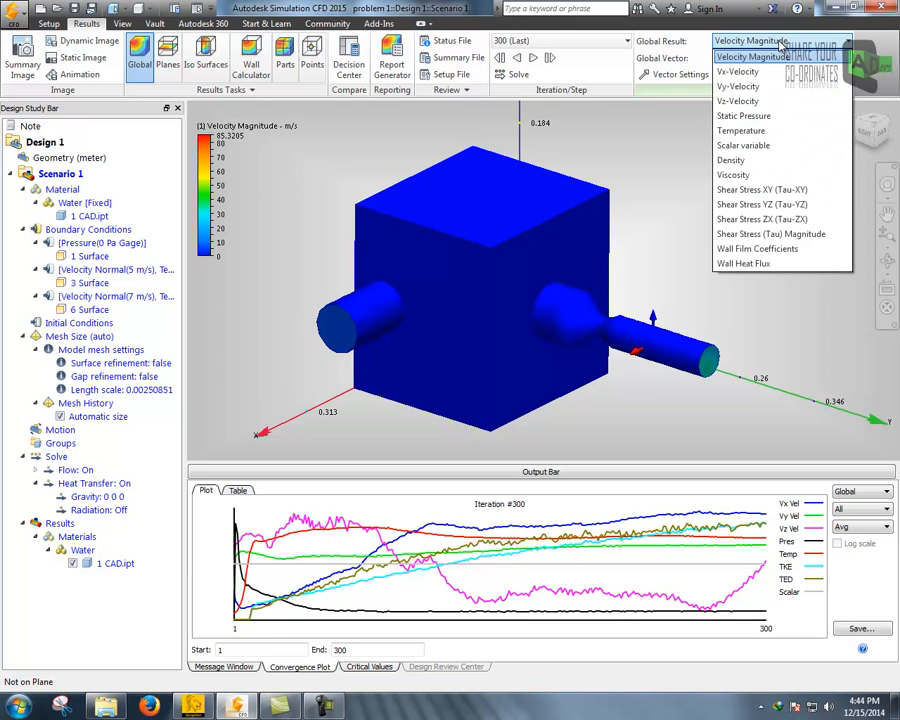
left_click(771, 132)
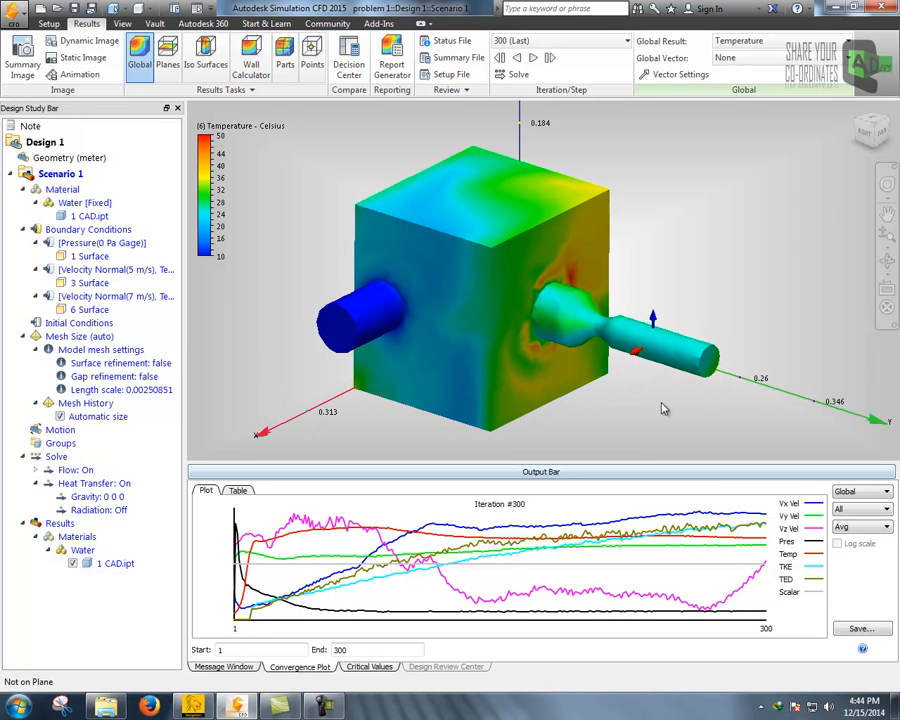
Examine the temperature distribution on the cube, both inlet pipes and the narrowed outlet pipe against the colour legend.
mouse_move(785, 333)
middle_mouse_down("shift")
mouse_move(745, 306)
mouse_move(570, 293)
mouse_move(760, 327)
mouse_move(620, 300)
mouse_move(730, 294)
mouse_move(649, 280)
mouse_move(640, 287)
middle_mouse_up("shift")
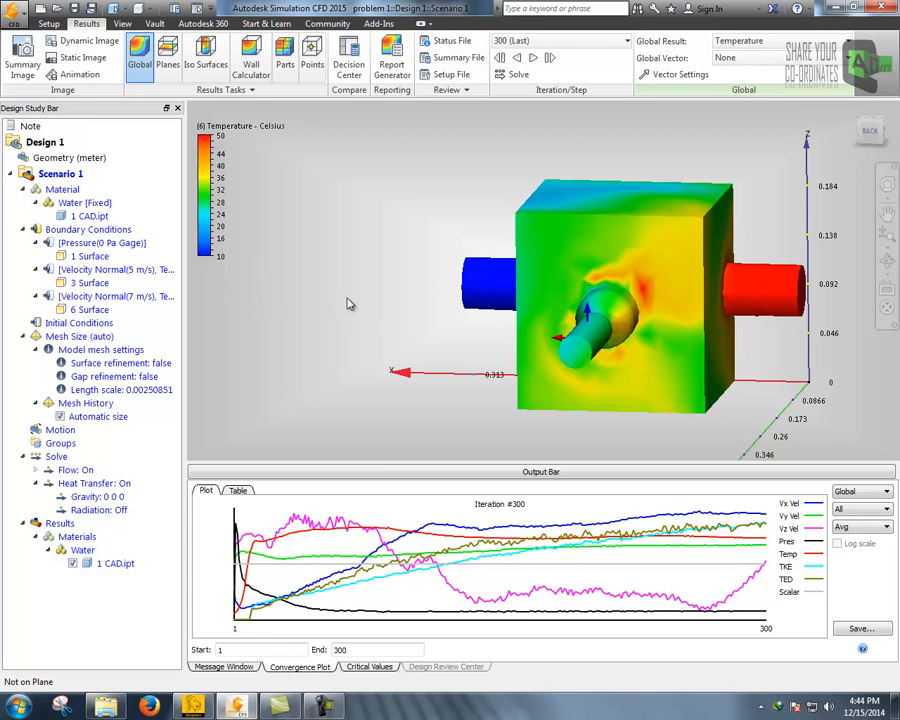
mouse_move(400, 331)
middle_mouse_down("shift")
mouse_move(402, 372)
mouse_move(537, 289)
mouse_move(460, 335)
mouse_move(414, 327)
mouse_move(514, 323)
mouse_move(426, 327)
mouse_move(501, 341)
mouse_move(428, 330)
middle_mouse_up("shift")
mouse_move(742, 350)
middle_mouse_down("shift")
mouse_move(694, 342)
mouse_move(662, 352)
middle_mouse_up("shift")
scroll(794, 258, "up", 3)
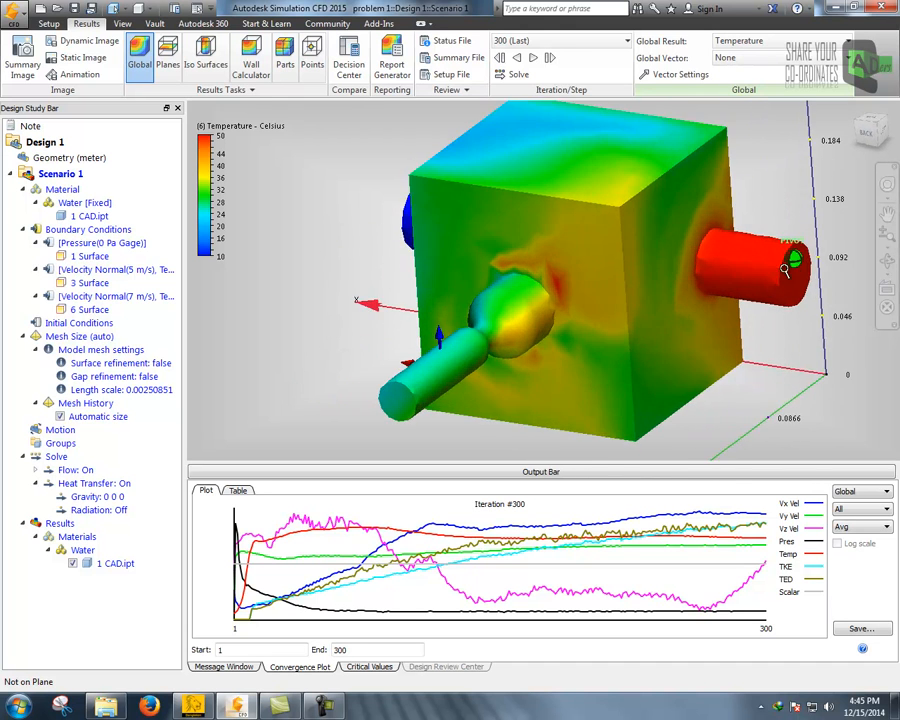
scroll(765, 324, "down", 4)
mouse_move(770, 327)
middle_mouse_down("shift")
mouse_move(794, 334)
mouse_move(790, 318)
mouse_move(776, 330)
mouse_move(780, 308)
mouse_move(791, 305)
mouse_move(800, 347)
mouse_move(821, 330)
middle_mouse_up("shift")
middle_click_drag(390, 353, 334, 347)
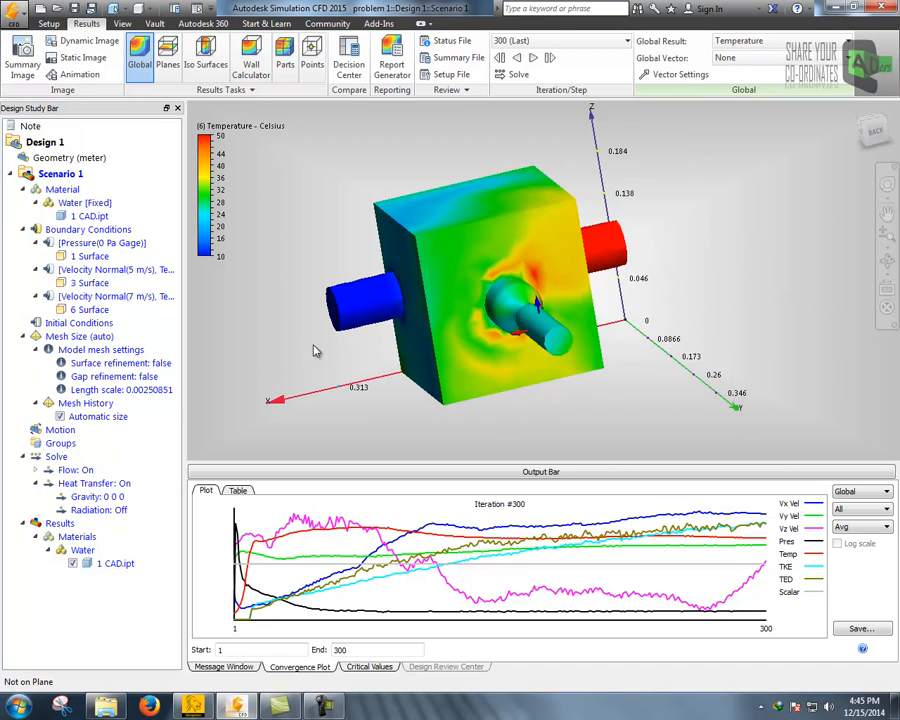
scroll(365, 315, "up", 3)
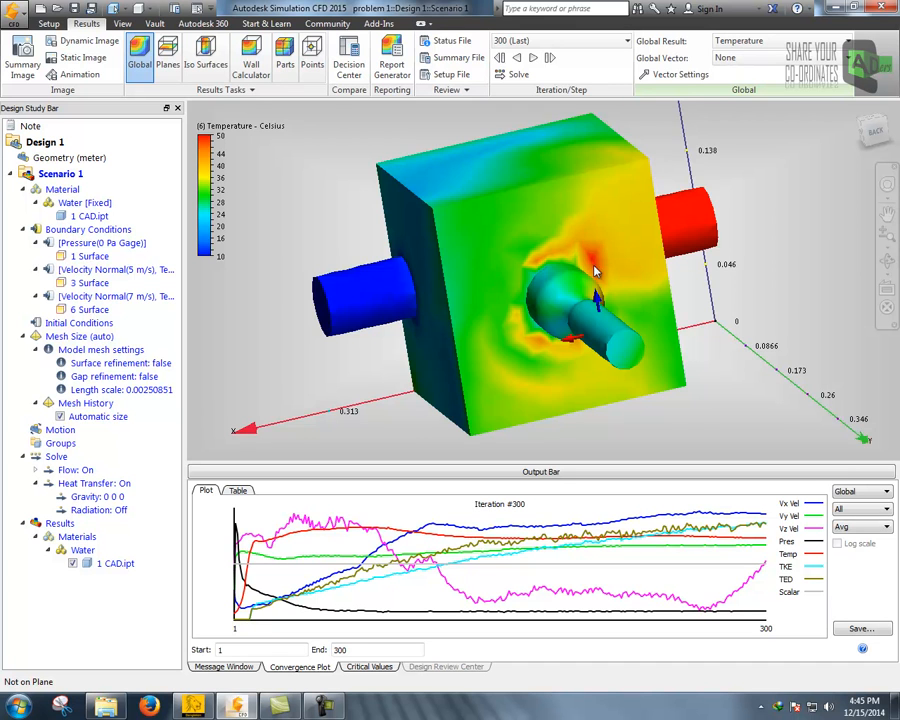
scroll(610, 308, "down", 4)
mouse_move(688, 408)
middle_mouse_down()
mouse_move(628, 390)
mouse_move(707, 385)
mouse_move(693, 408)
mouse_move(712, 403)
mouse_move(678, 406)
mouse_move(693, 396)
mouse_move(653, 394)
mouse_move(673, 398)
mouse_move(662, 388)
mouse_move(634, 394)
middle_mouse_up()
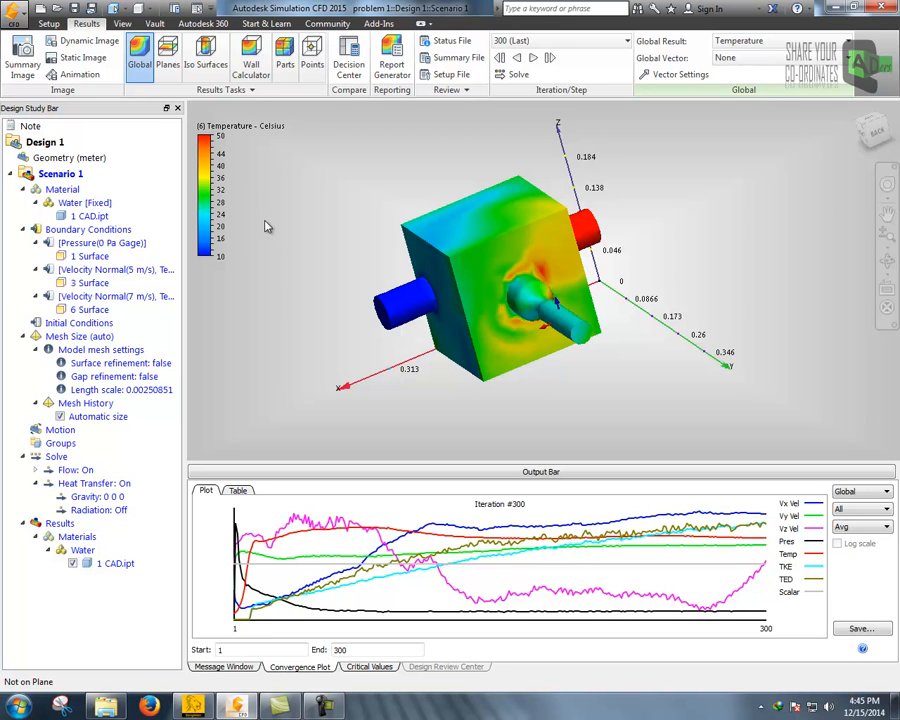
scroll(572, 338, "down", 5)
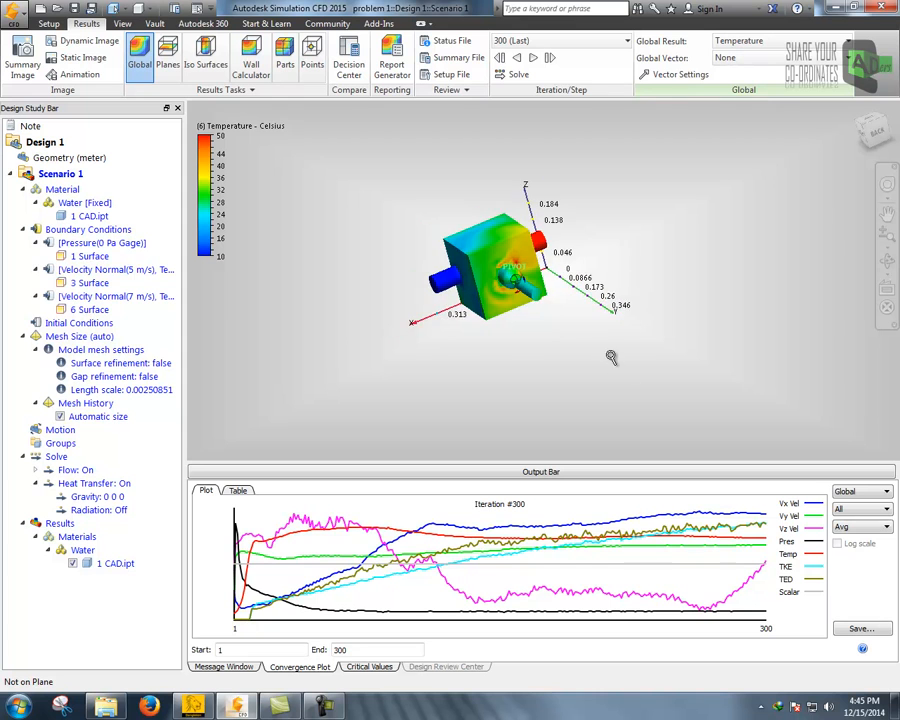
scroll(551, 337, "up", 4)
middle_click_drag(551, 337, 532, 297, "shift")
scroll(638, 325, "up", 2)
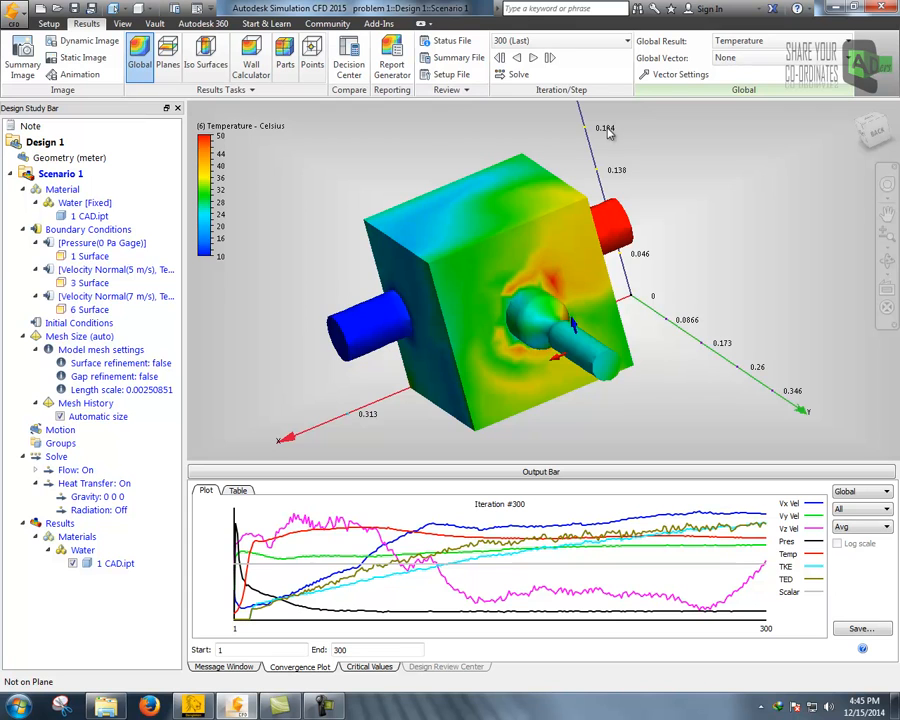
Switch the global result to Velocity Magnitude and add a result plane cutting through the cube and outlet pipe.
left_click(757, 44)
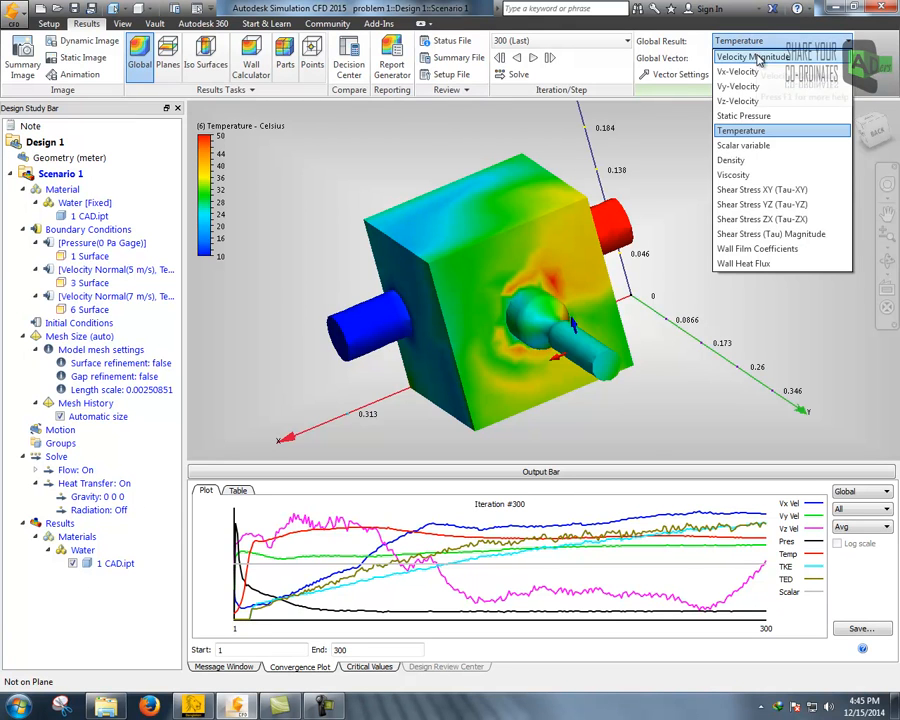
left_click(759, 57)
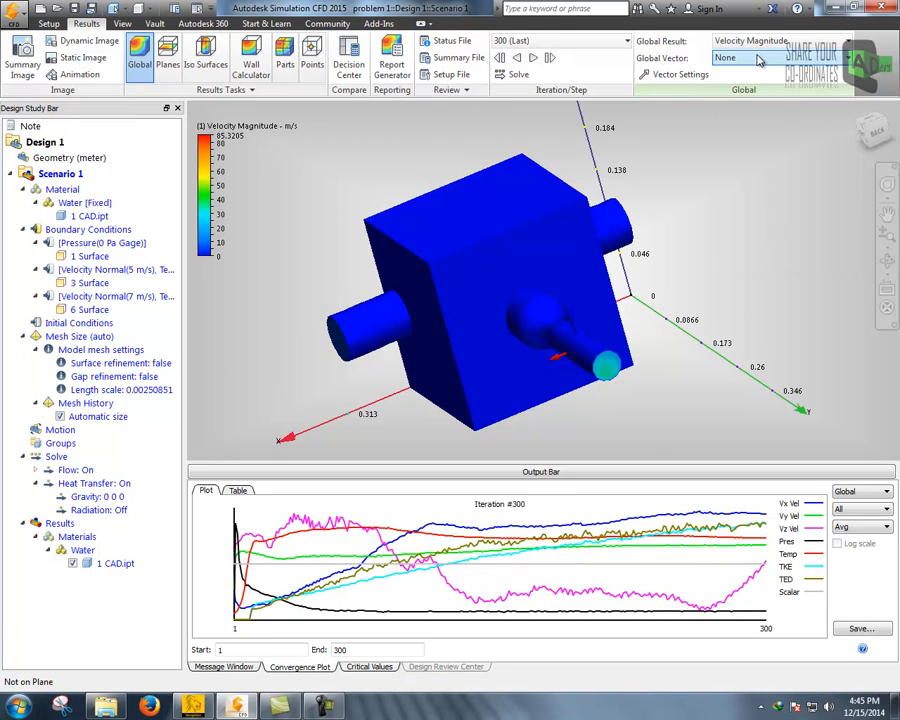
left_click(168, 64)
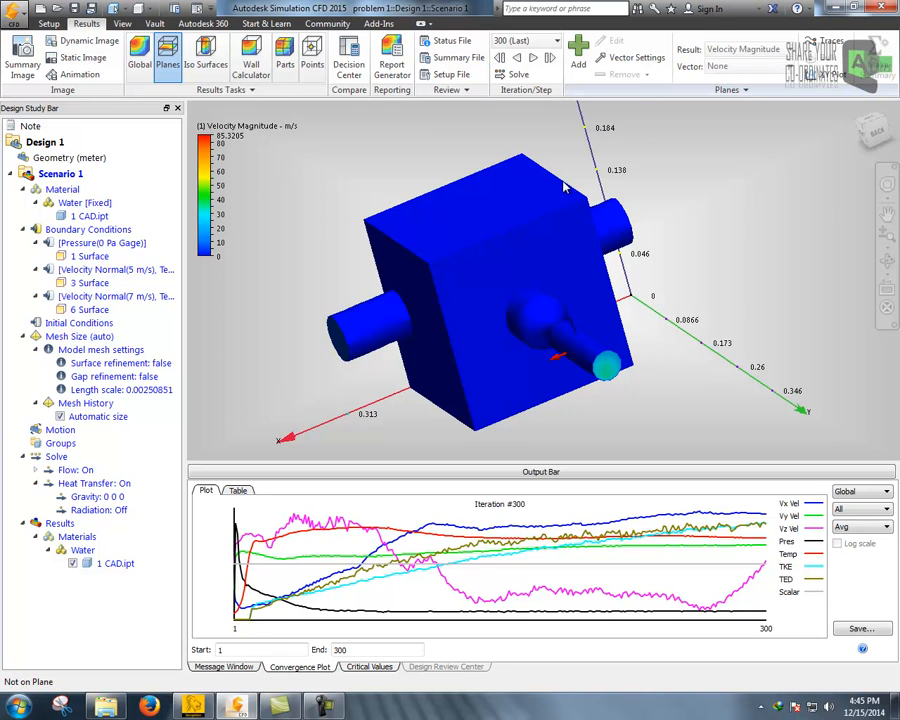
left_click(579, 66)
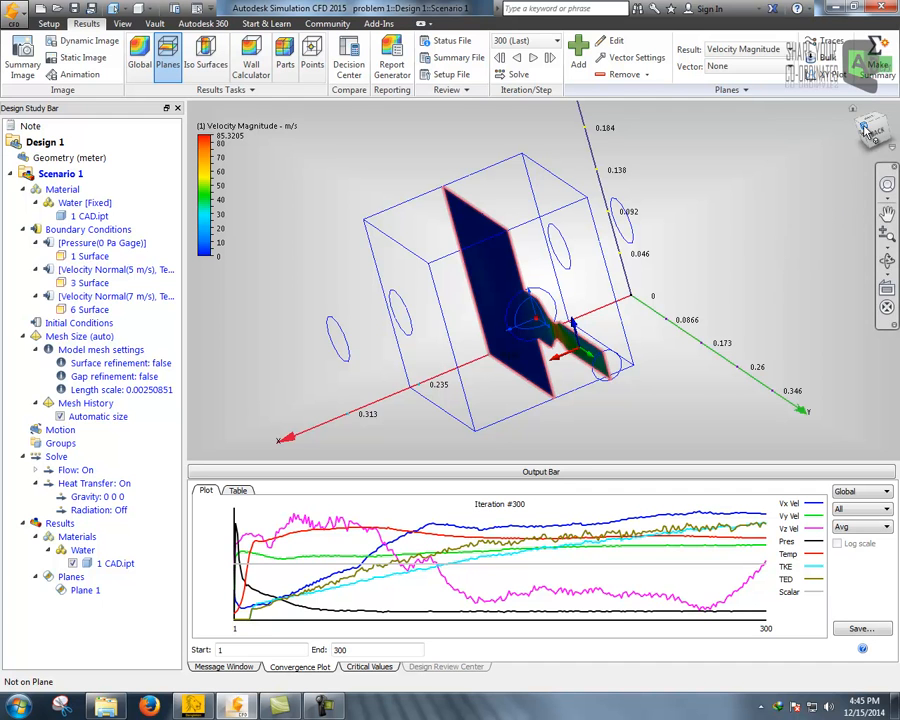
Examine the velocity distribution on the cutting plane around the outlet pipe's narrow throat.
mouse_move(696, 373)
middle_mouse_down("shift")
mouse_move(690, 366)
mouse_move(756, 340)
mouse_move(640, 302)
mouse_move(832, 311)
mouse_move(810, 329)
mouse_move(718, 284)
mouse_move(802, 340)
mouse_move(794, 344)
mouse_move(791, 325)
mouse_move(751, 309)
mouse_move(717, 307)
mouse_move(785, 326)
middle_mouse_up("shift")
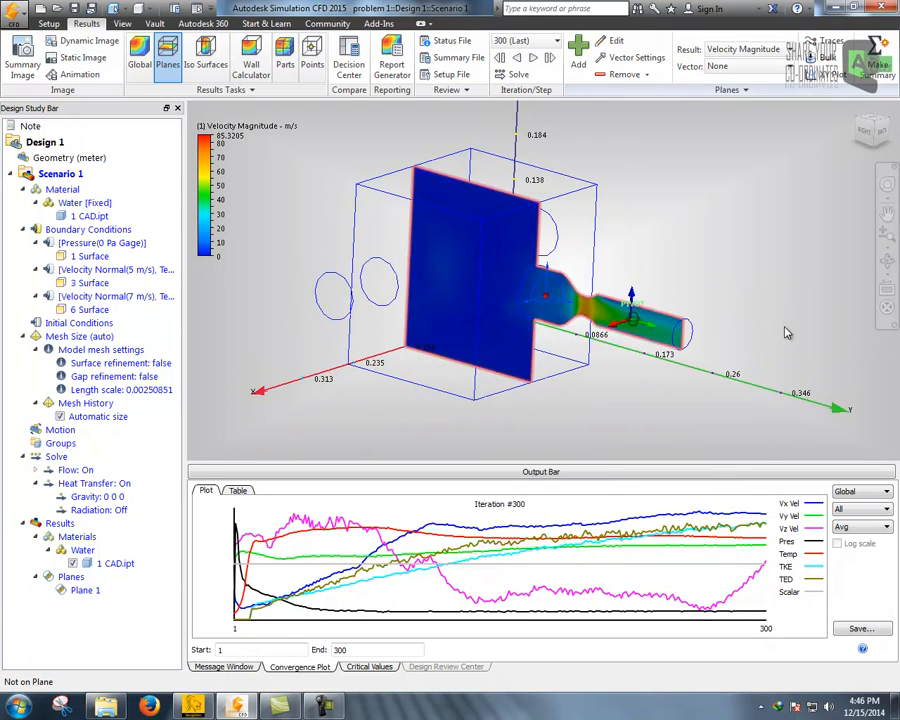
scroll(555, 305, "up", 5)
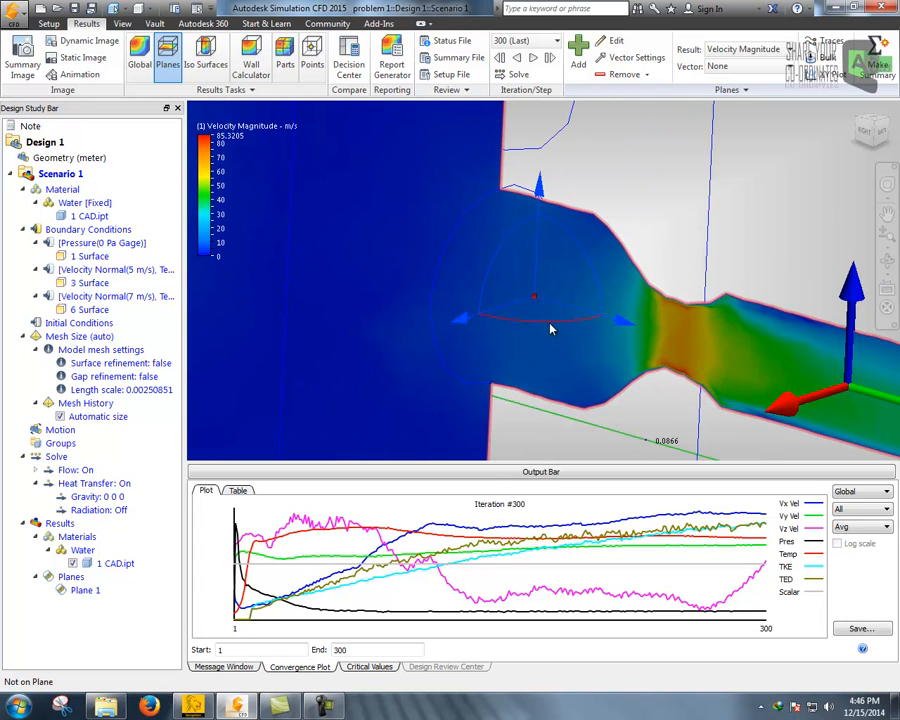
scroll(538, 364, "down", 3)
scroll(538, 381, "down", 4)
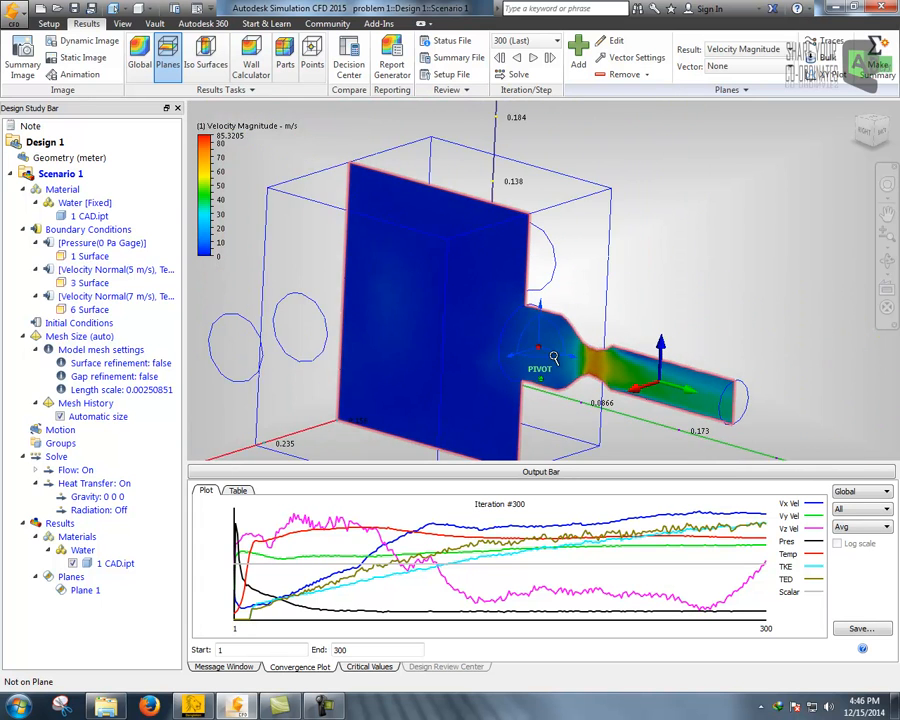
Inspect the velocity distribution across the whole vertical cutting plane, from the cube to the outlet pipe's end.
scroll(587, 360, "down", 4)
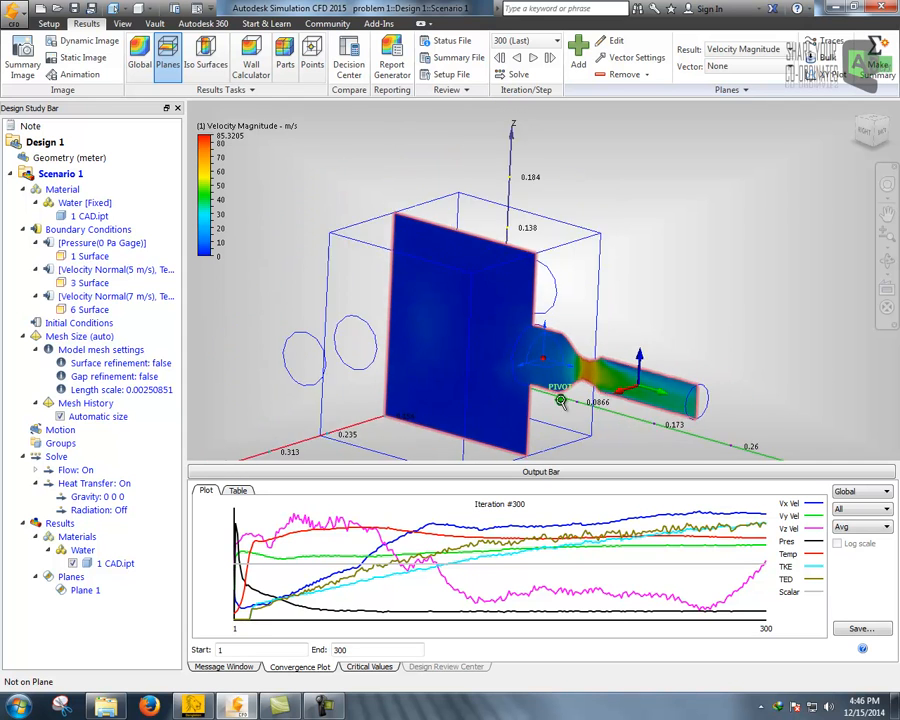
middle_click_drag(735, 399, 723, 285)
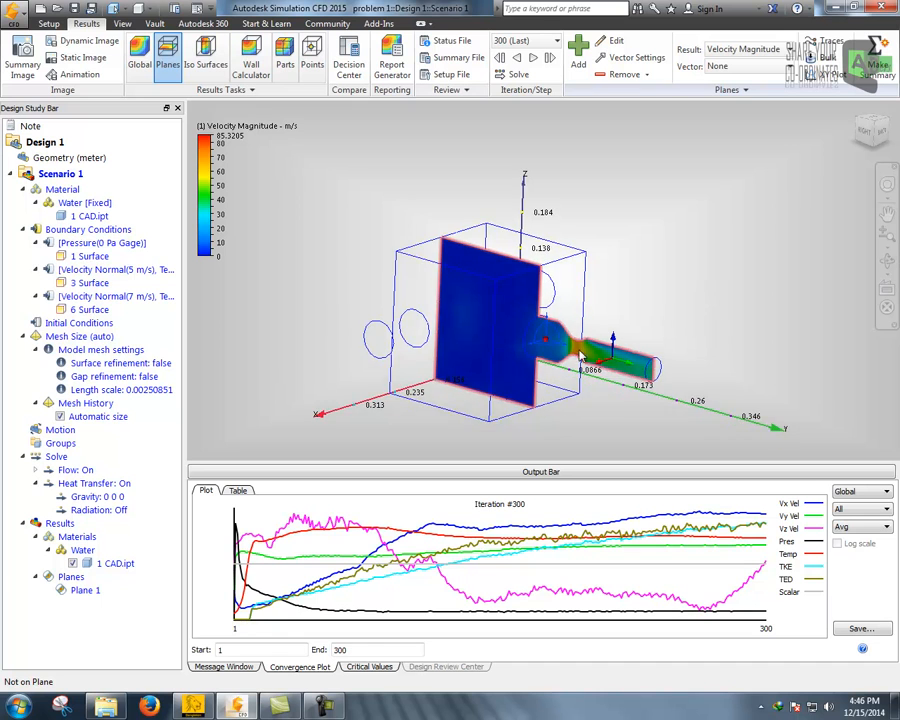
scroll(673, 380, "up", 3)
scroll(673, 380, "down", 3)
mouse_move(776, 362)
middle_mouse_down()
mouse_move(720, 316)
mouse_move(762, 348)
middle_mouse_up()
scroll(543, 416, "up", 3)
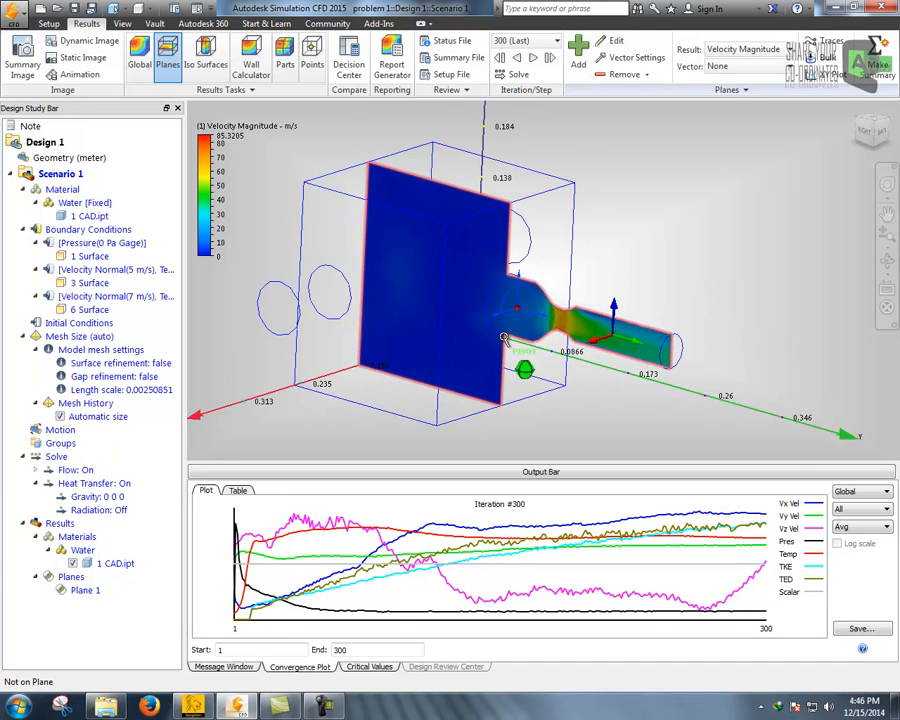
middle_click_drag(677, 427, 687, 433)
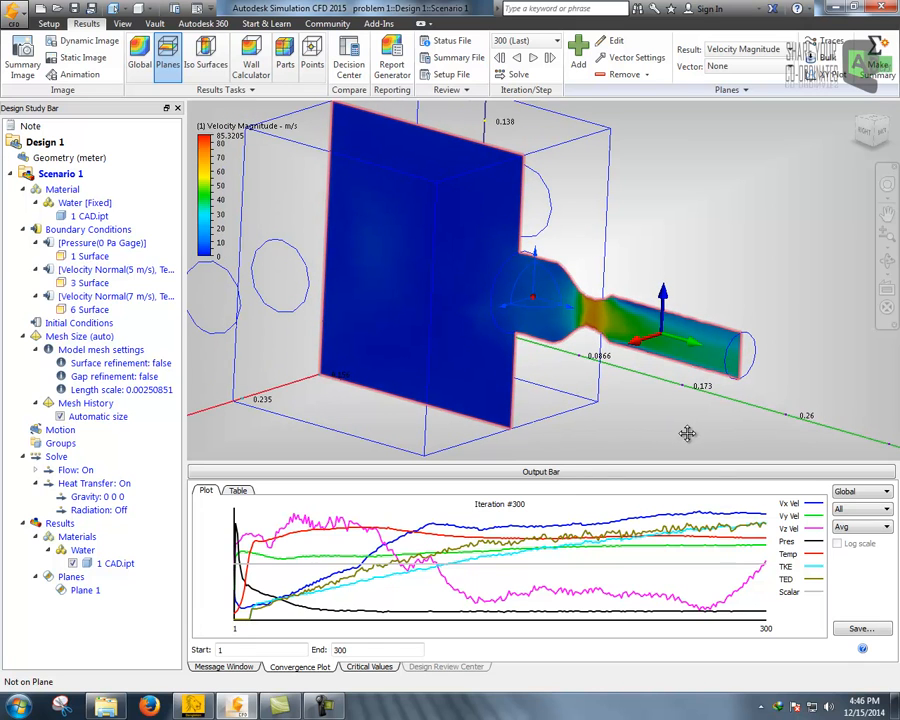
Realign the result plane perpendicular to the Z axis so it cuts horizontally through the cube and pipes.
left_click(510, 312)
left_click(510, 308)
left_click_drag(511, 308, 518, 343)
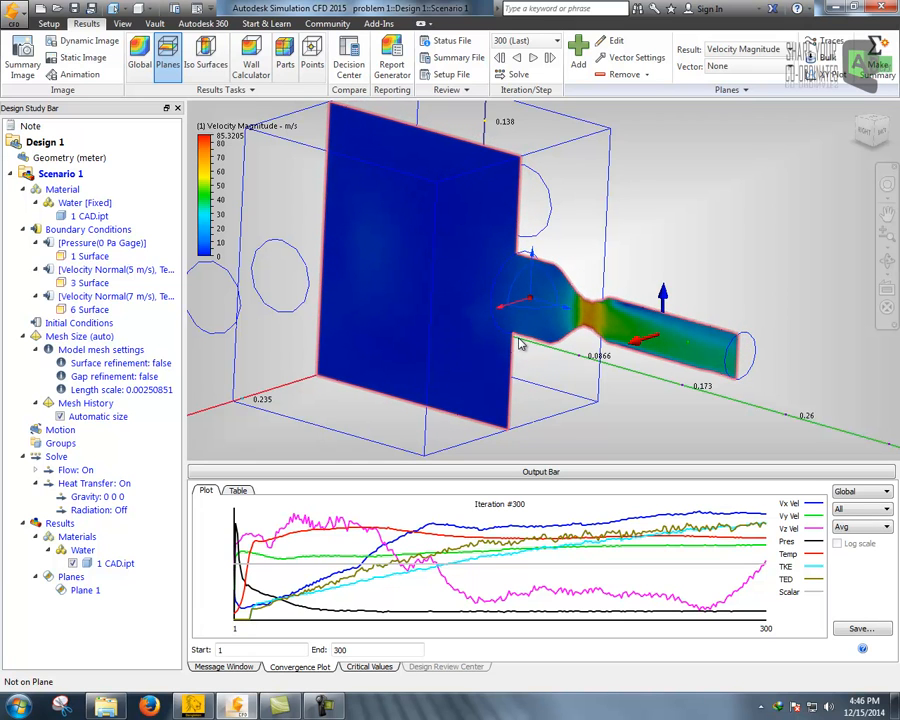
left_click(640, 327)
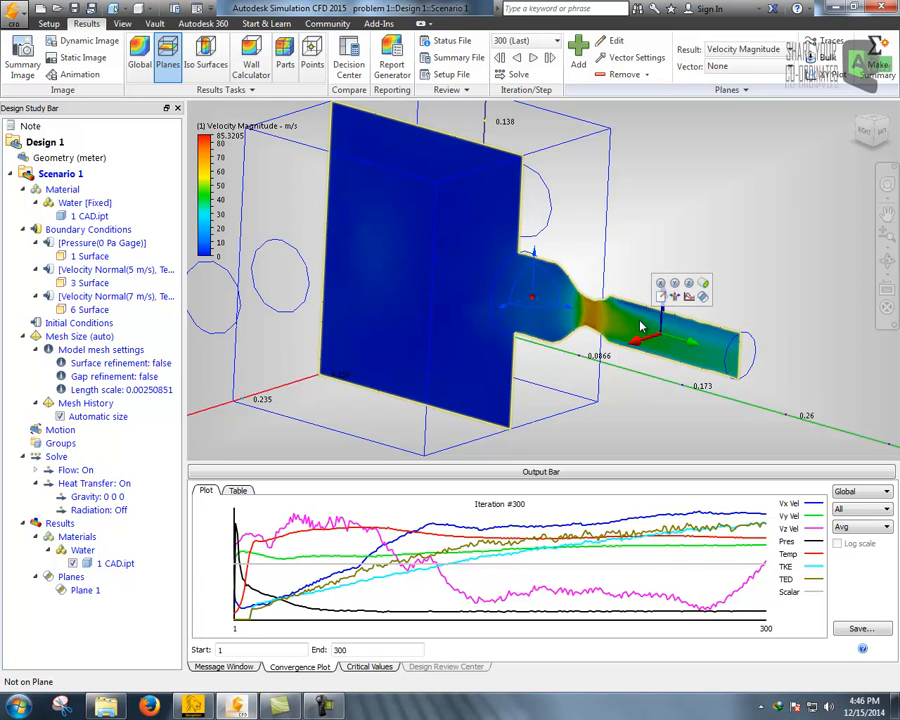
left_click(696, 285)
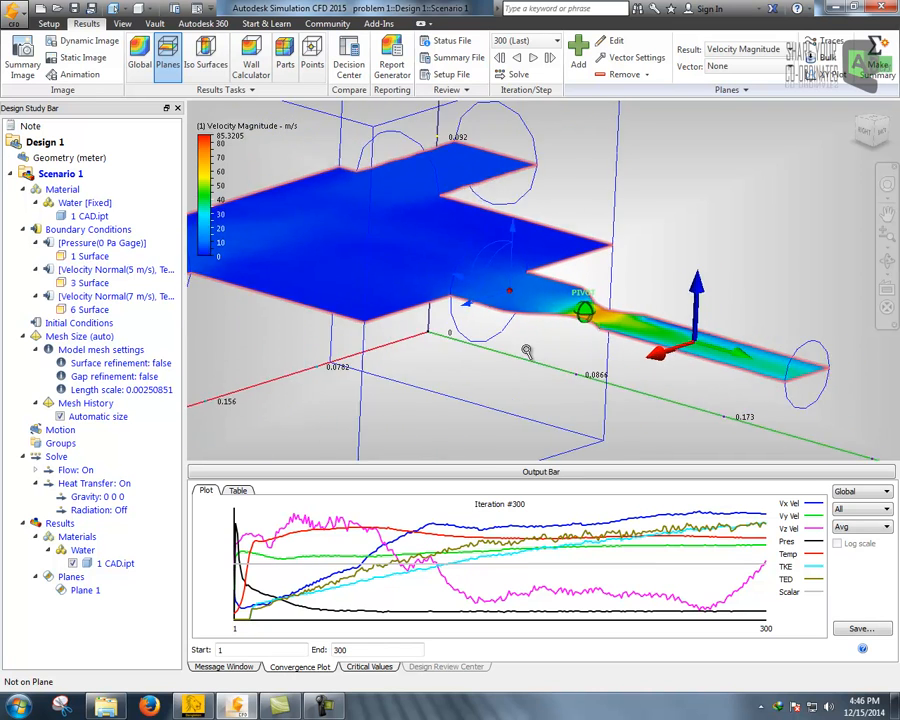
Examine the velocity distribution on the horizontal result plane across the cube, inlet pipes and outlet pipe.
scroll(577, 332, "up", 3)
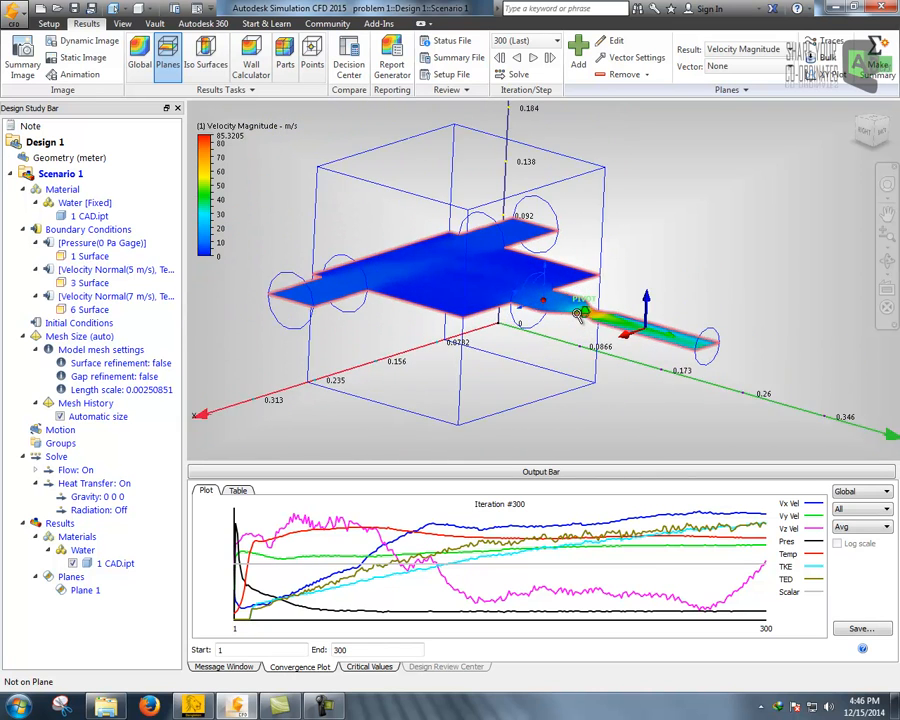
scroll(560, 291, "up", 2)
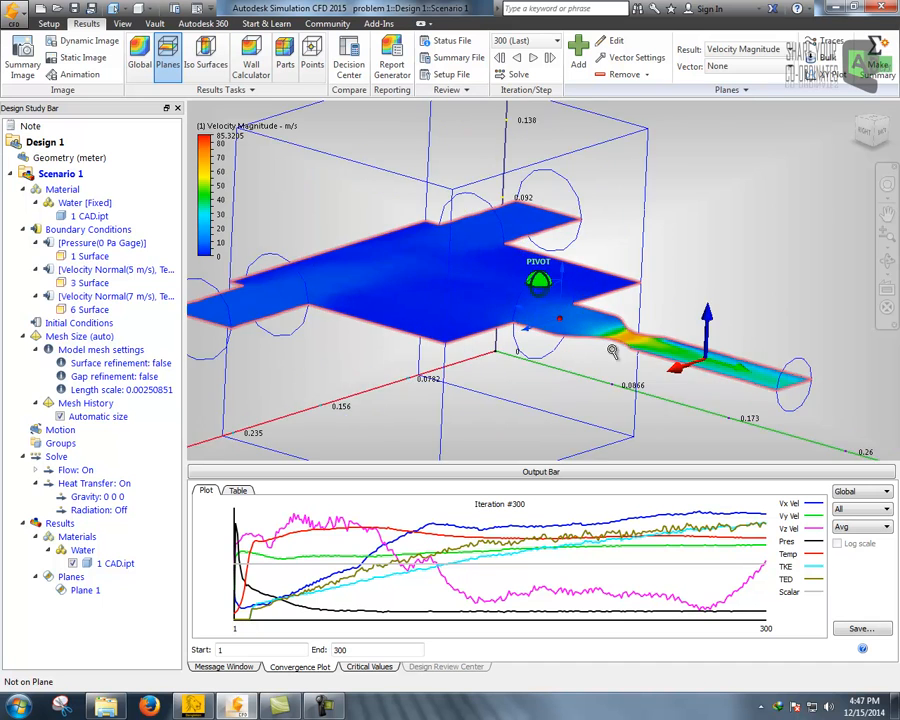
scroll(585, 318, "down", 2)
scroll(585, 326, "up", 1)
scroll(576, 324, "down", 3)
scroll(573, 330, "up", 2)
scroll(573, 330, "down", 2)
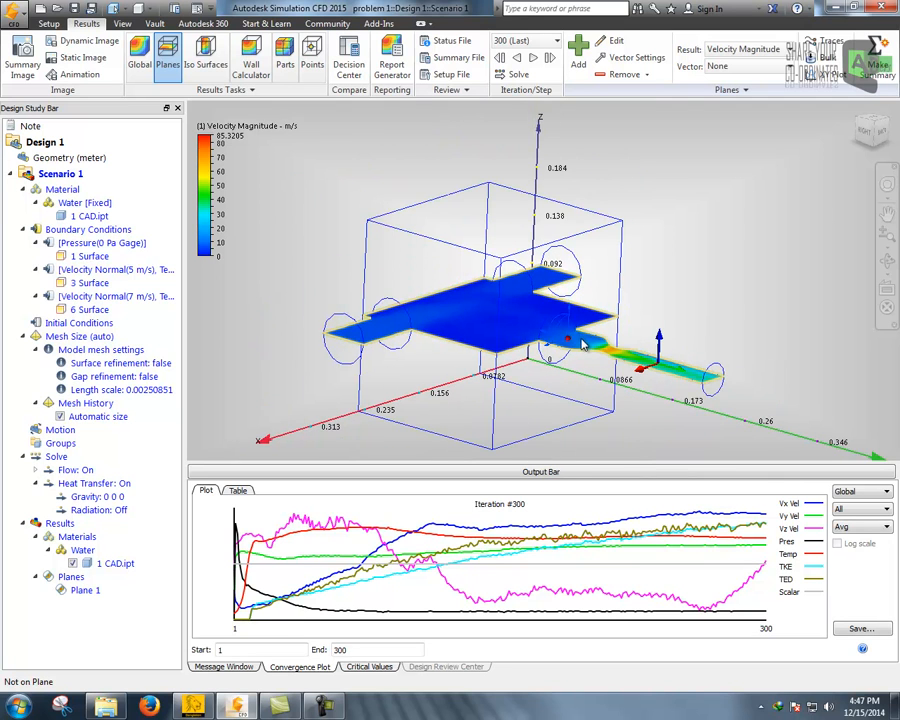
mouse_move(570, 314)
left_mouse_down()
mouse_move(570, 226)
mouse_move(550, 190)
mouse_move(583, 316)
left_mouse_up()
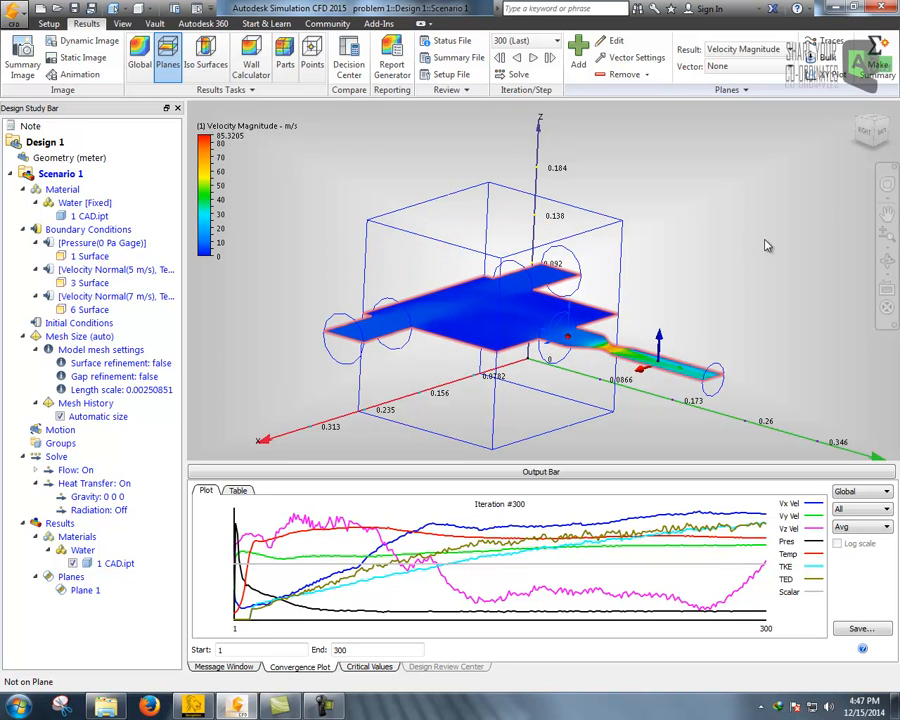
Inspect the horizontal velocity plane from directly above and at an angle, focusing on the outlet pipe's throat.
left_click(877, 124)
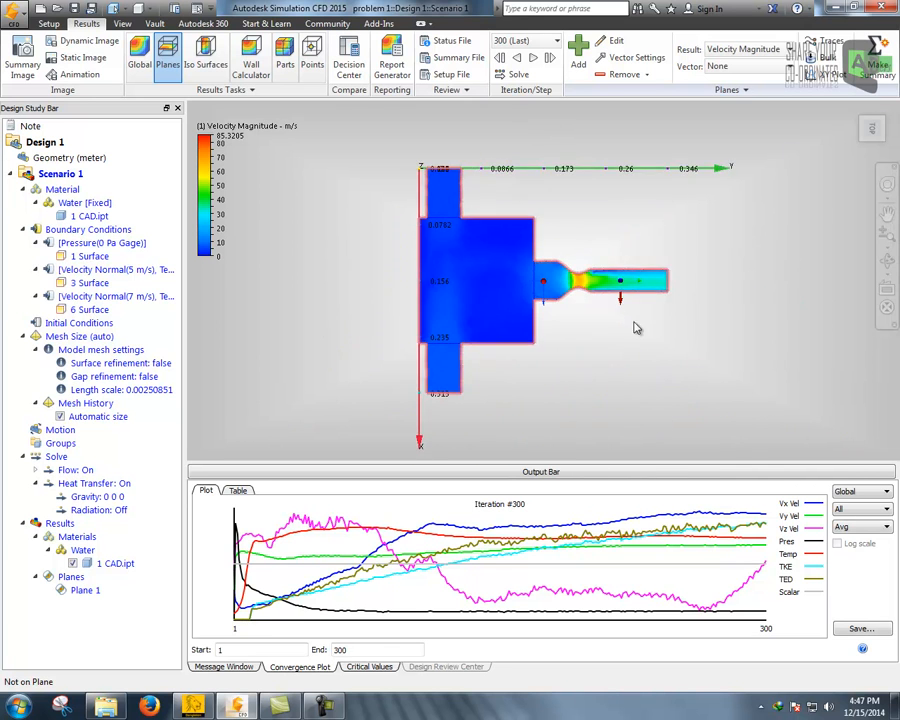
scroll(628, 322, "up", 3)
scroll(628, 322, "down", 2)
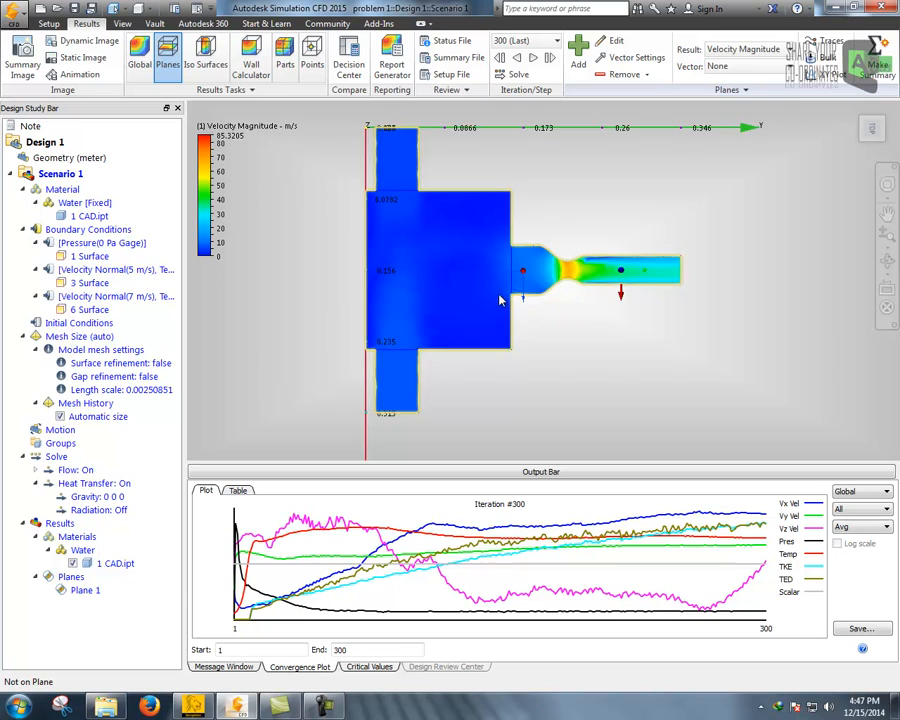
scroll(584, 330, "up", 1)
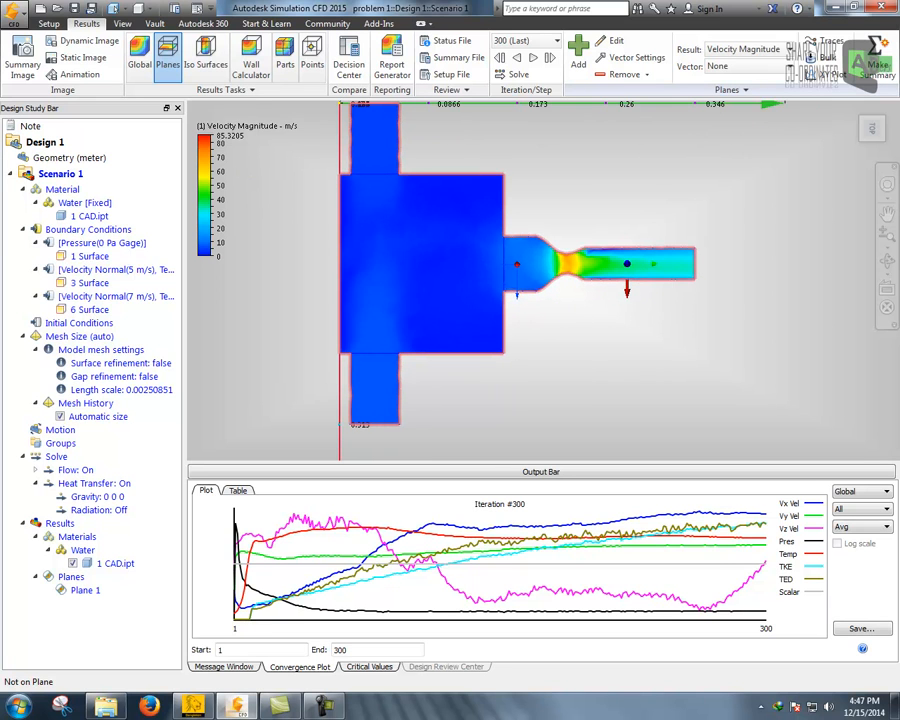
scroll(629, 371, "down", 2)
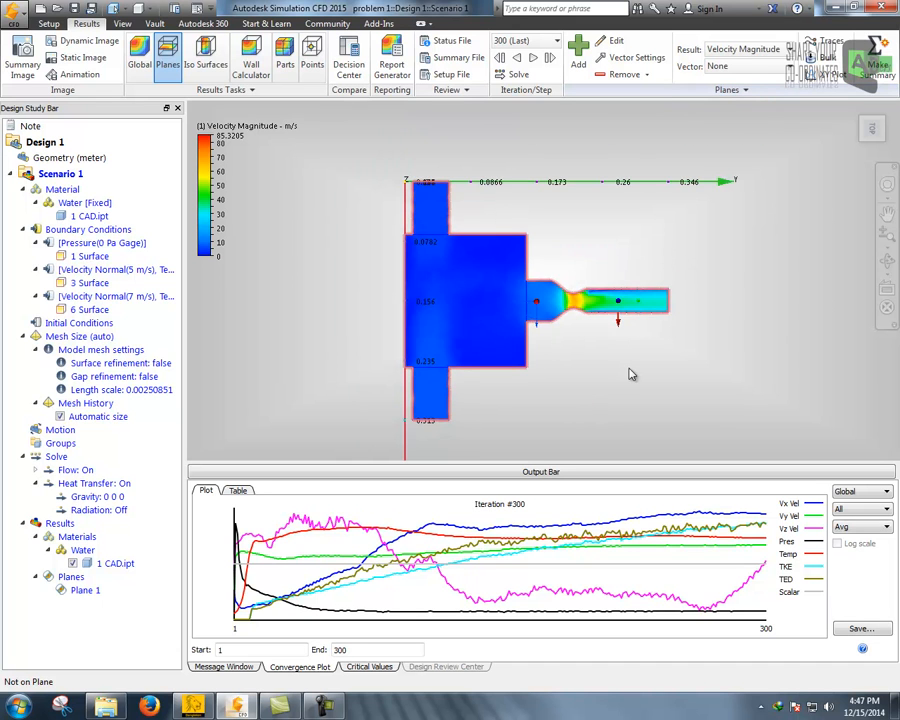
middle_click_drag(706, 377, 611, 345, "shift")
scroll(472, 325, "up", 3)
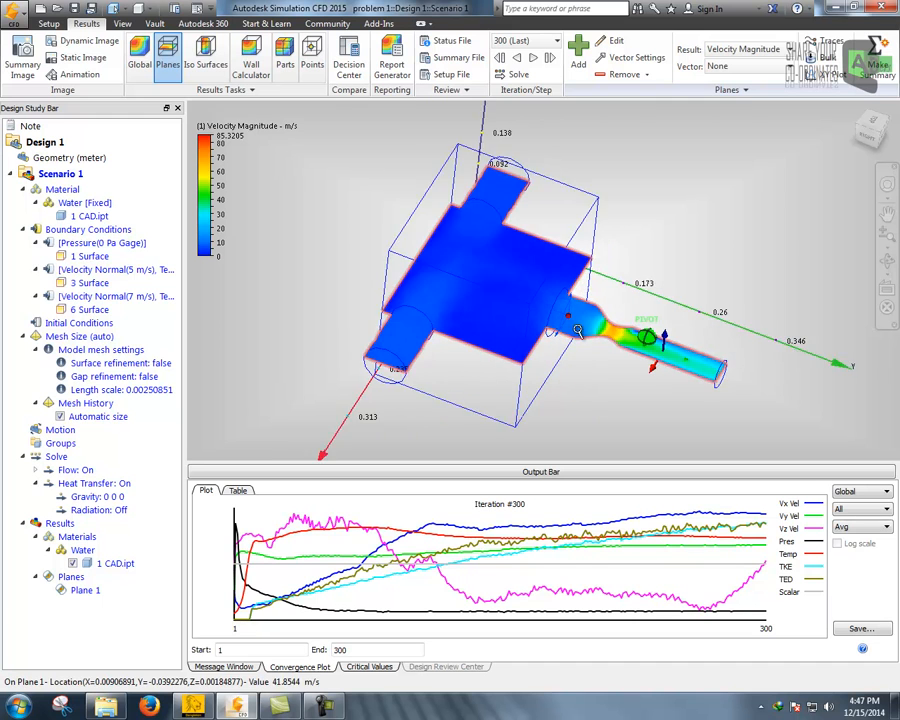
scroll(624, 378, "up", 3)
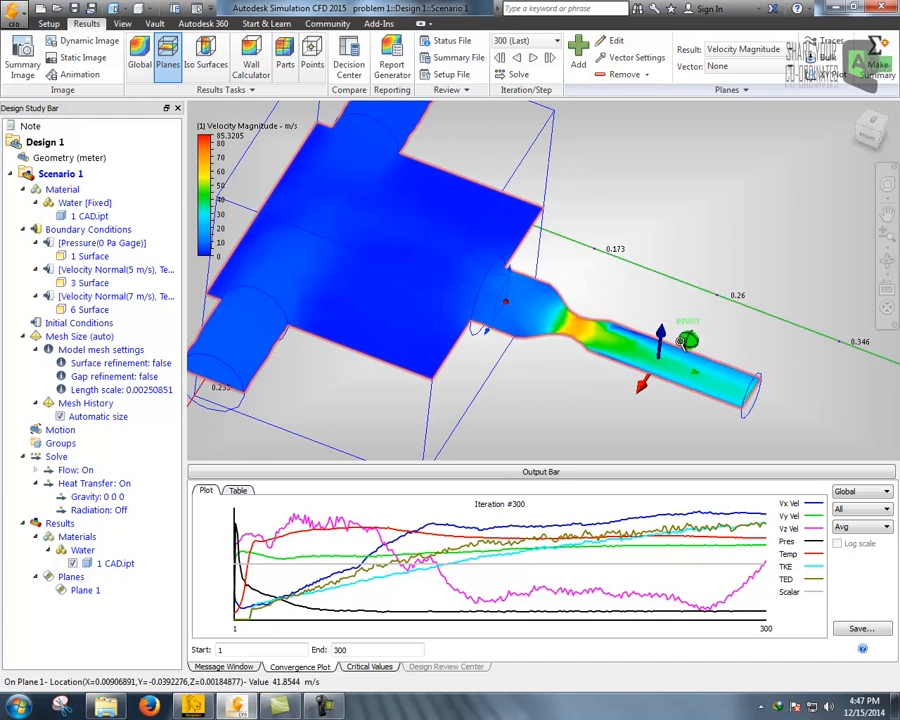
scroll(679, 321, "up", 3)
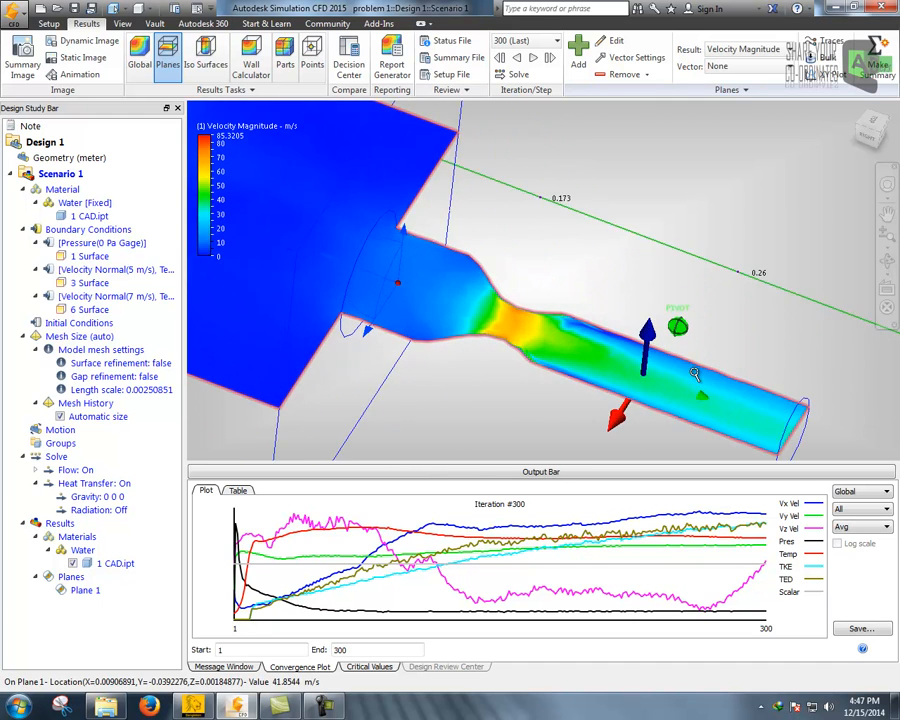
scroll(722, 390, "up", 2)
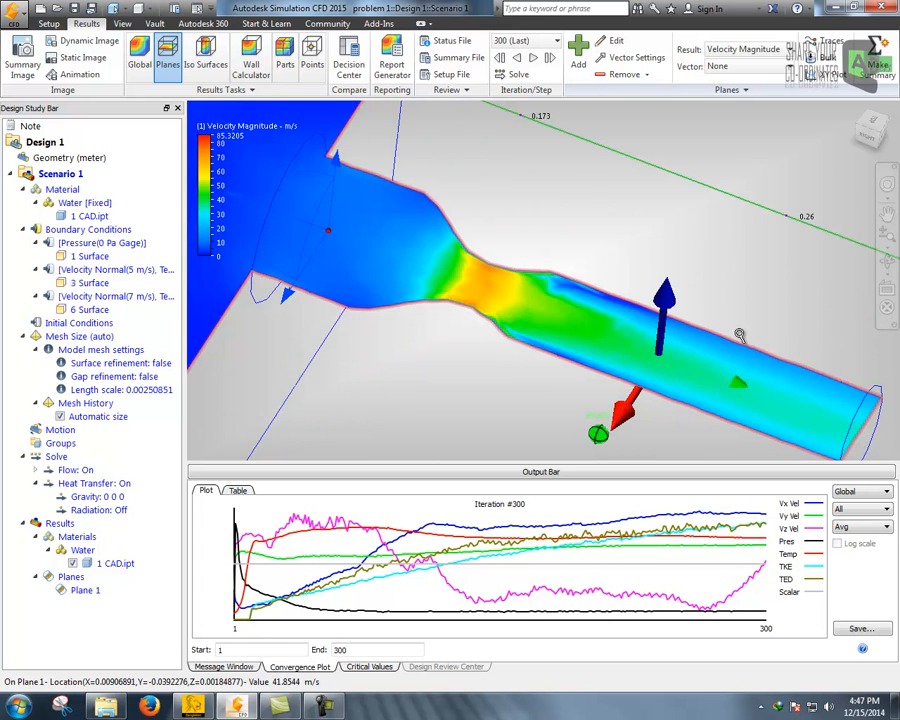
From the top view, examine the near-wall velocity layer along the outlet pipe and the velocity in its throat.
left_click(873, 130)
scroll(647, 297, "up", 3)
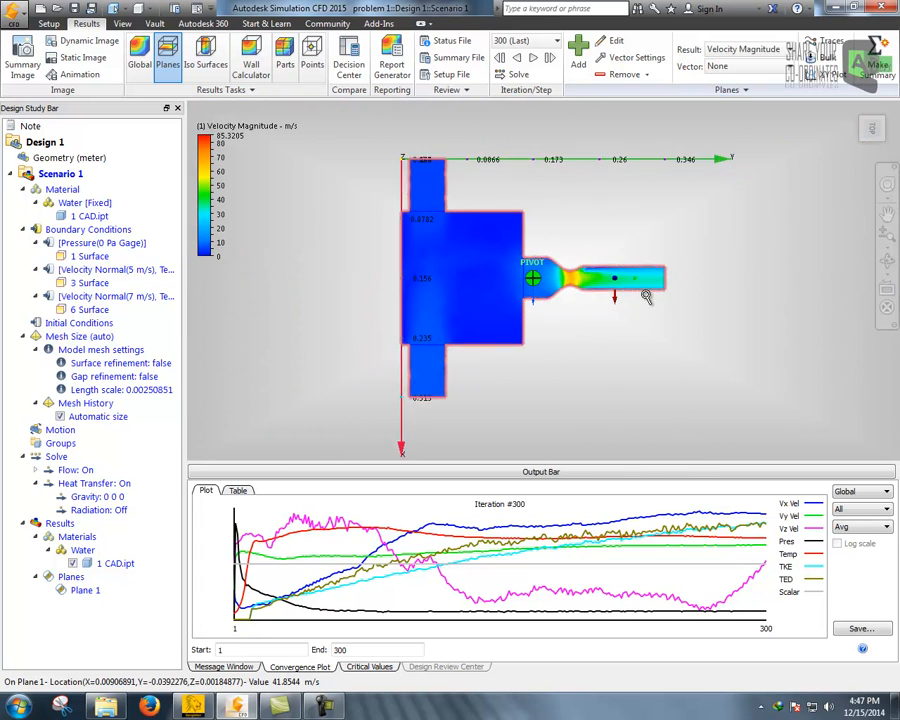
scroll(600, 275, "up", 5)
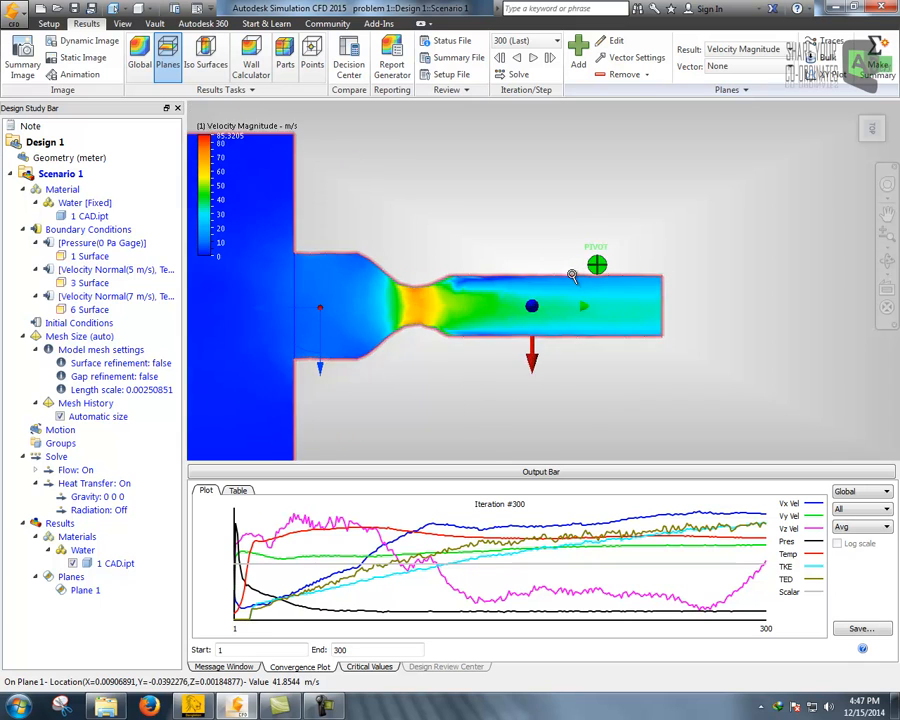
scroll(550, 288, "up", 3)
middle_click_drag(612, 254, 631, 175)
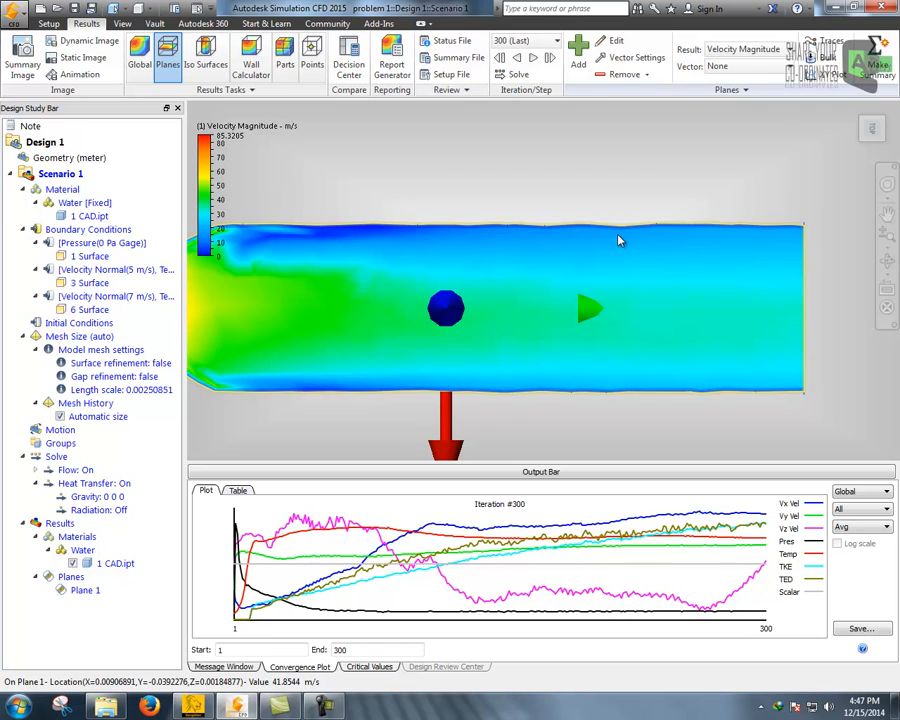
scroll(531, 421, "up", 8)
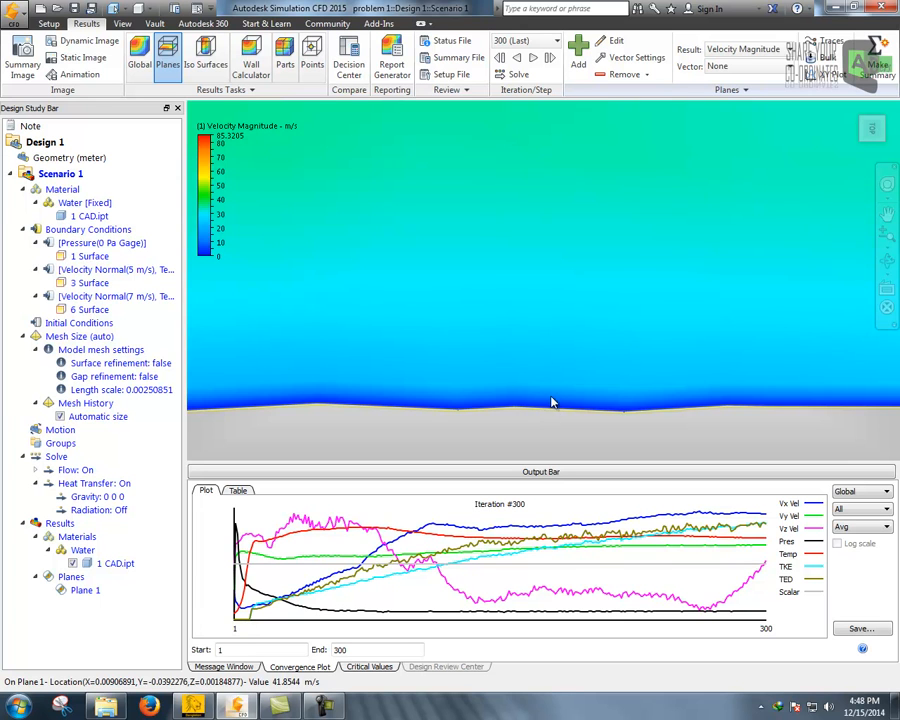
scroll(552, 386, "down", 8)
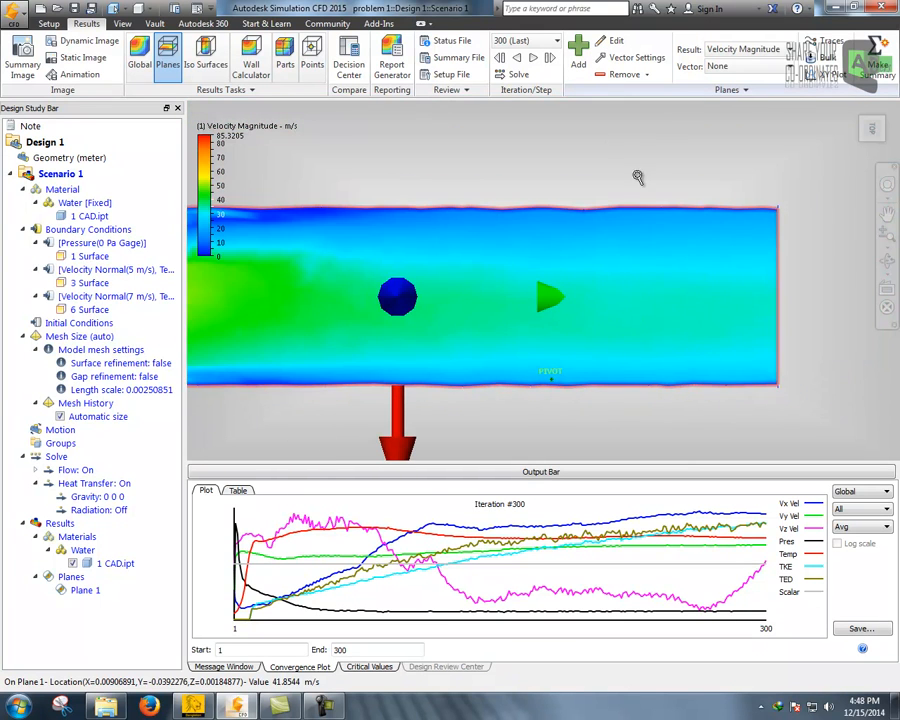
scroll(585, 390, "up", 6)
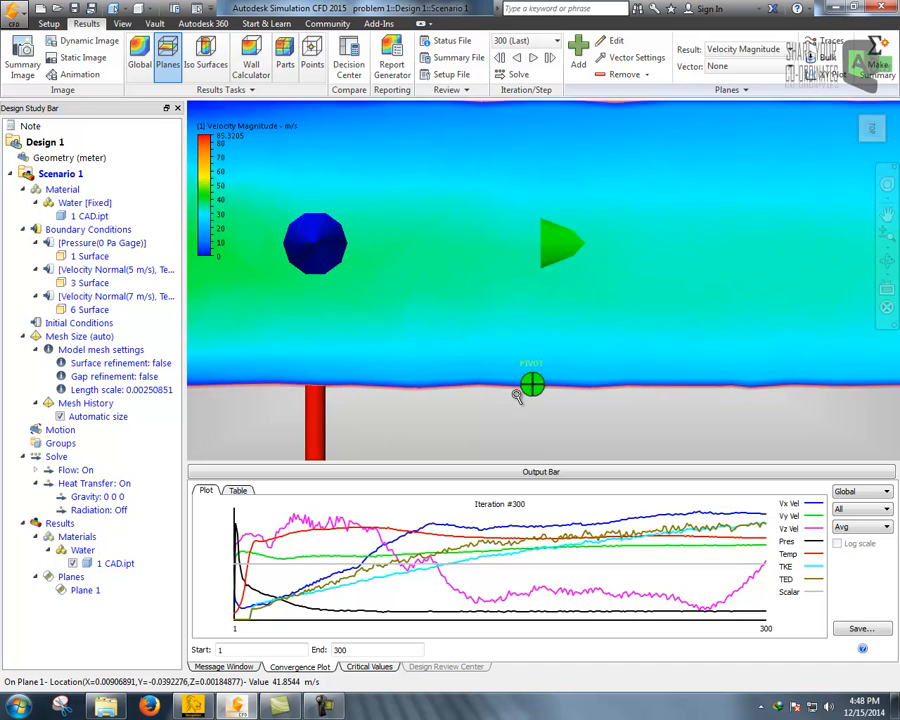
scroll(505, 432, "down", 8)
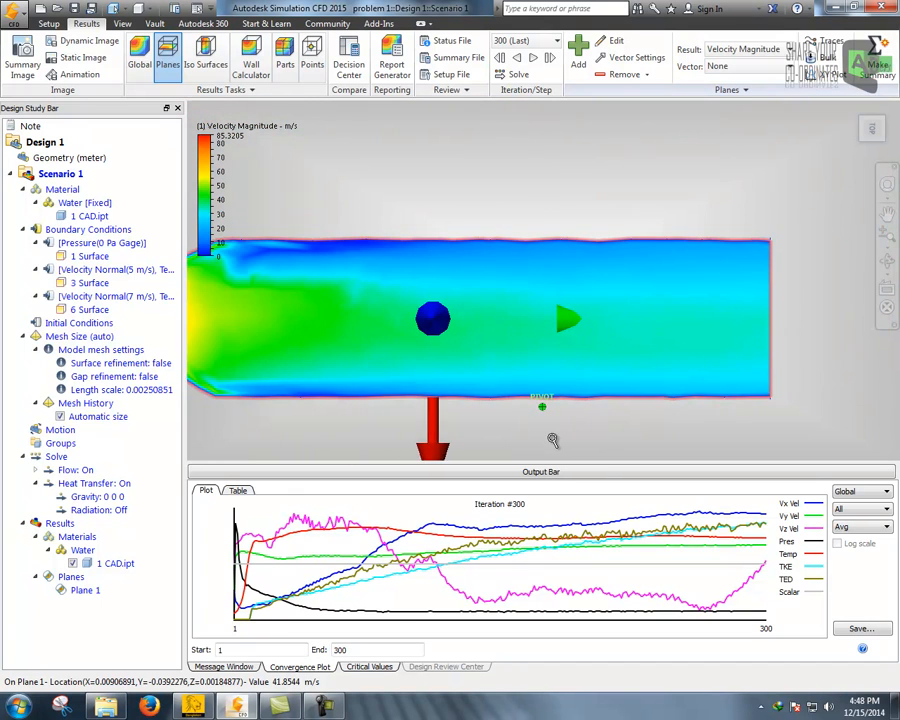
scroll(651, 386, "down", 4)
middle_click_drag(502, 422, 619, 391)
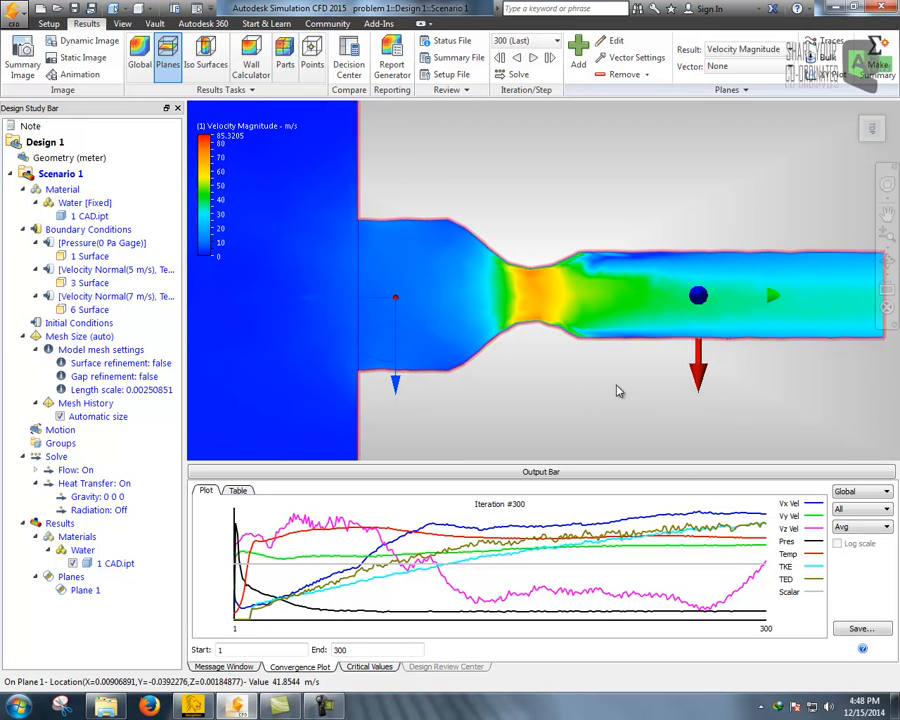
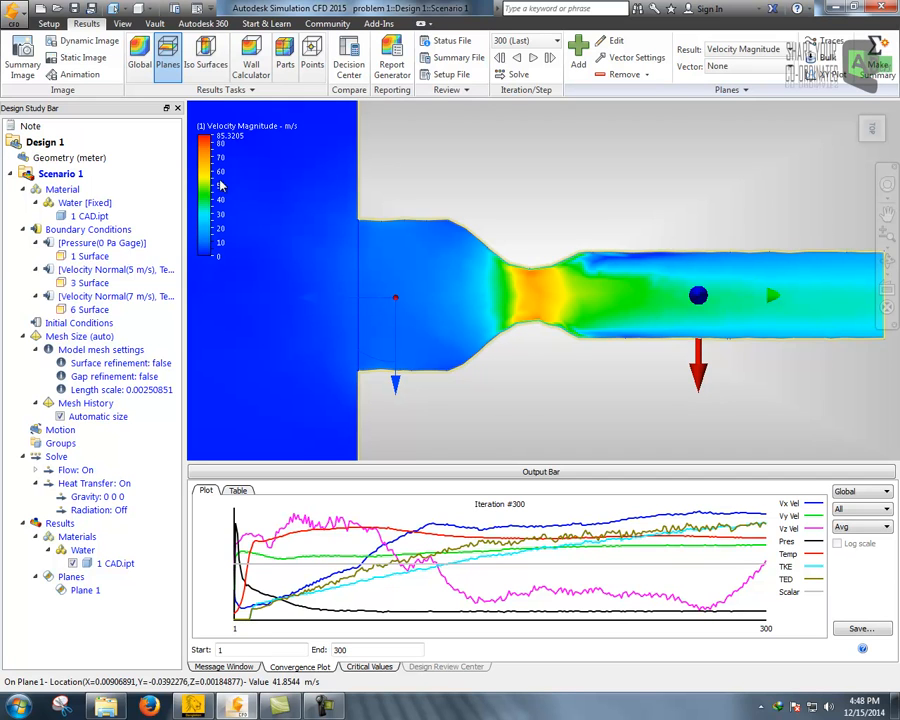
Change the result shown on the horizontal plane to Static Pressure.
scroll(460, 337, "down", 3)
middle_click_drag(523, 368, 578, 380)
scroll(578, 380, "up", 1)
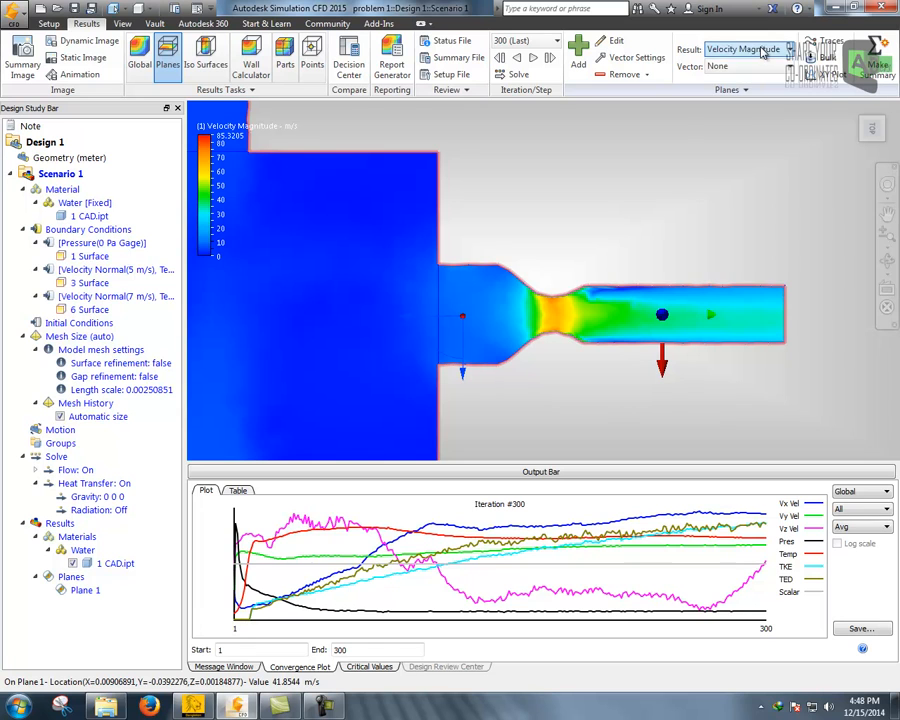
left_click(766, 50)
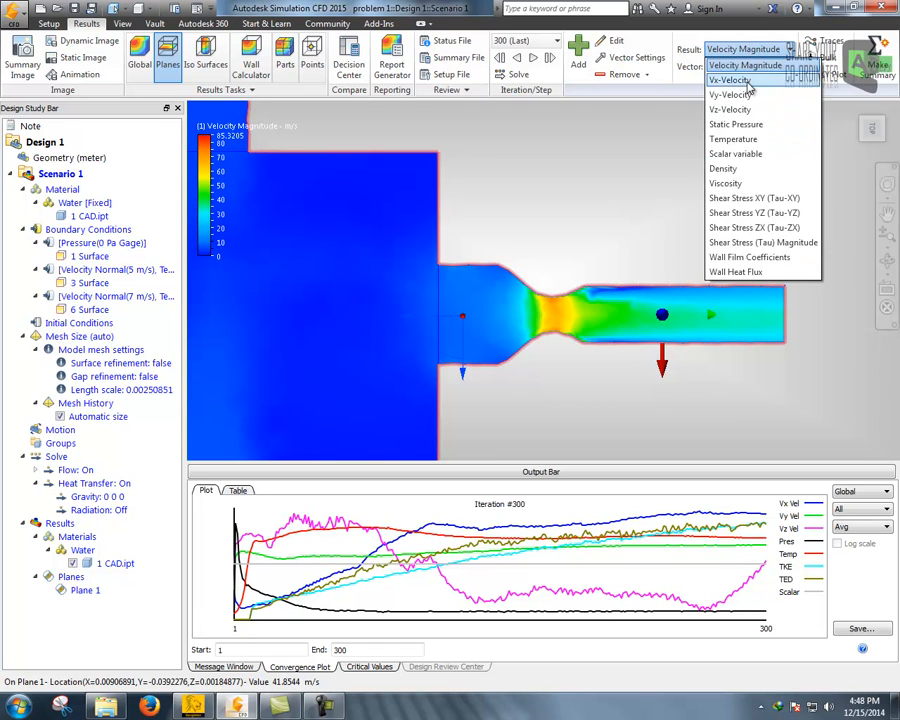
left_click(755, 127)
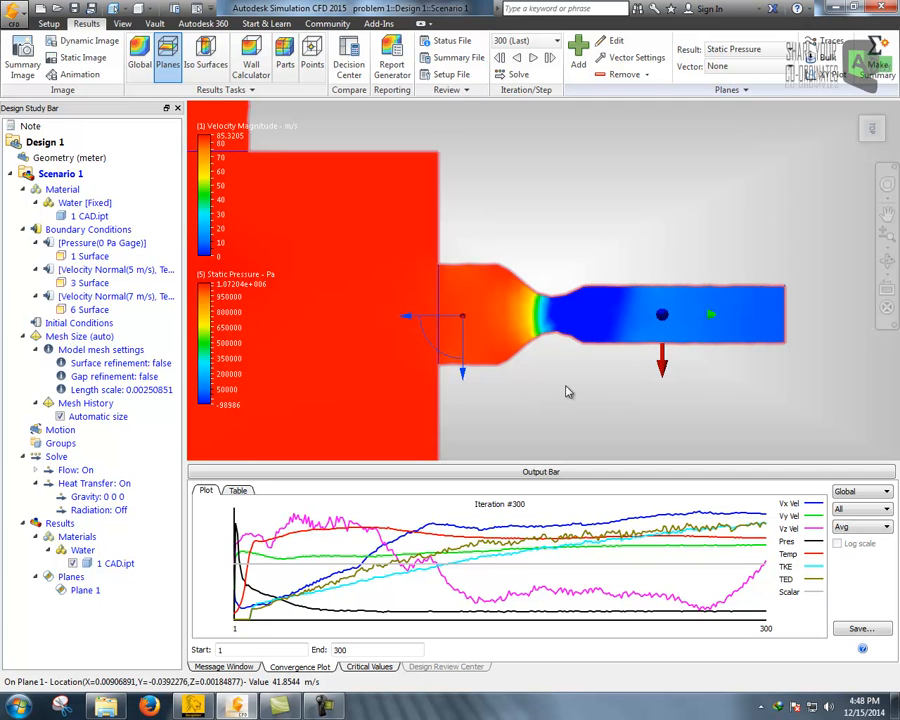
Examine the static pressure distribution on the plane from the cube through the throat to the outlet.
scroll(565, 334, "up", 2)
scroll(577, 383, "down", 4)
middle_click_drag(590, 422, 611, 400)
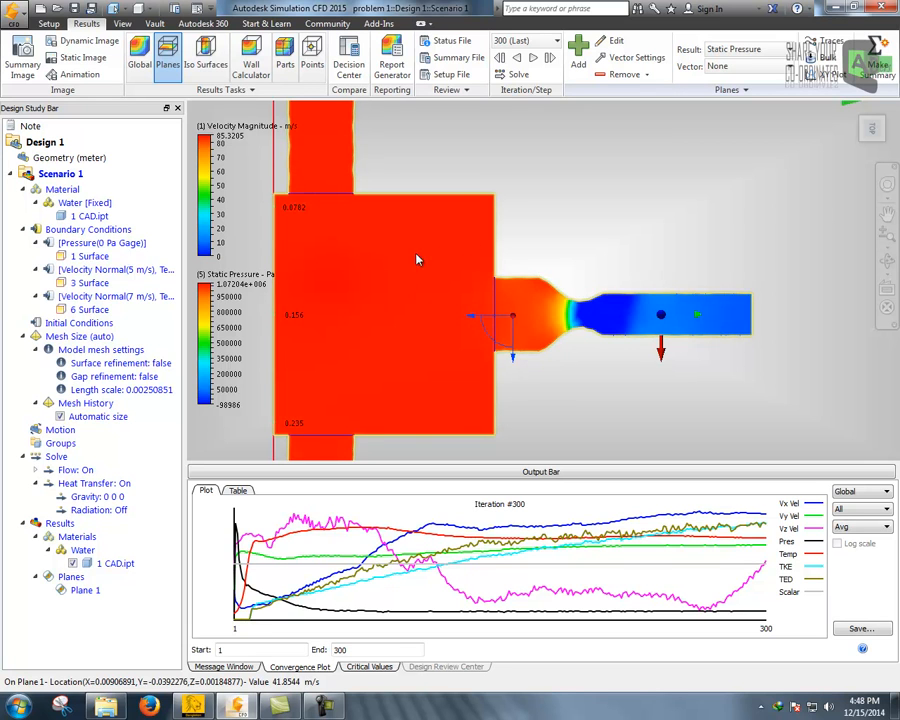
scroll(615, 340, "up", 1)
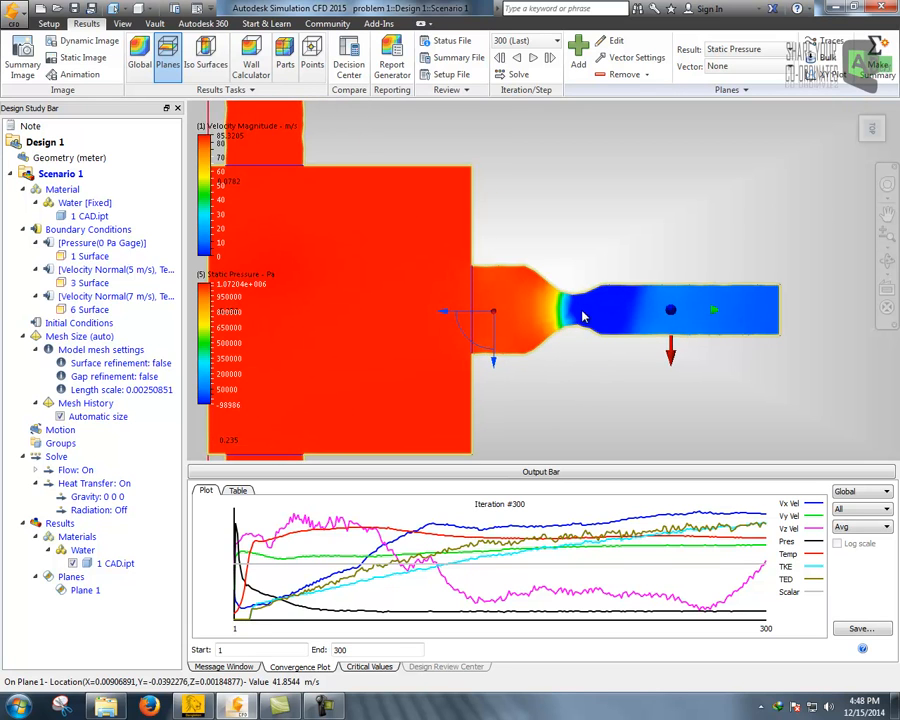
scroll(578, 312, "up", 2)
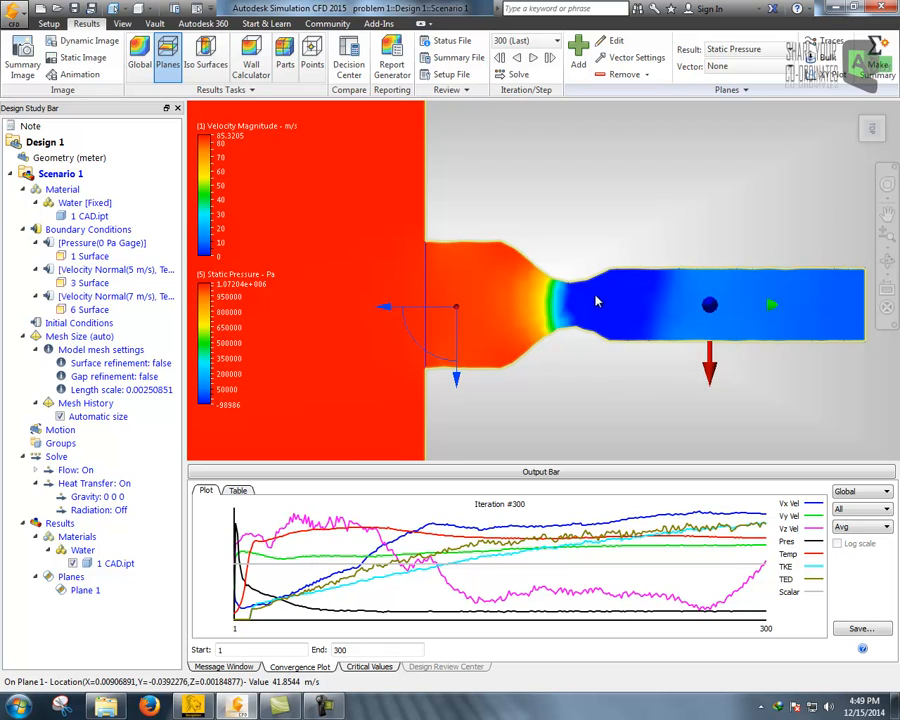
scroll(578, 300, "up", 1)
scroll(578, 300, "down", 2)
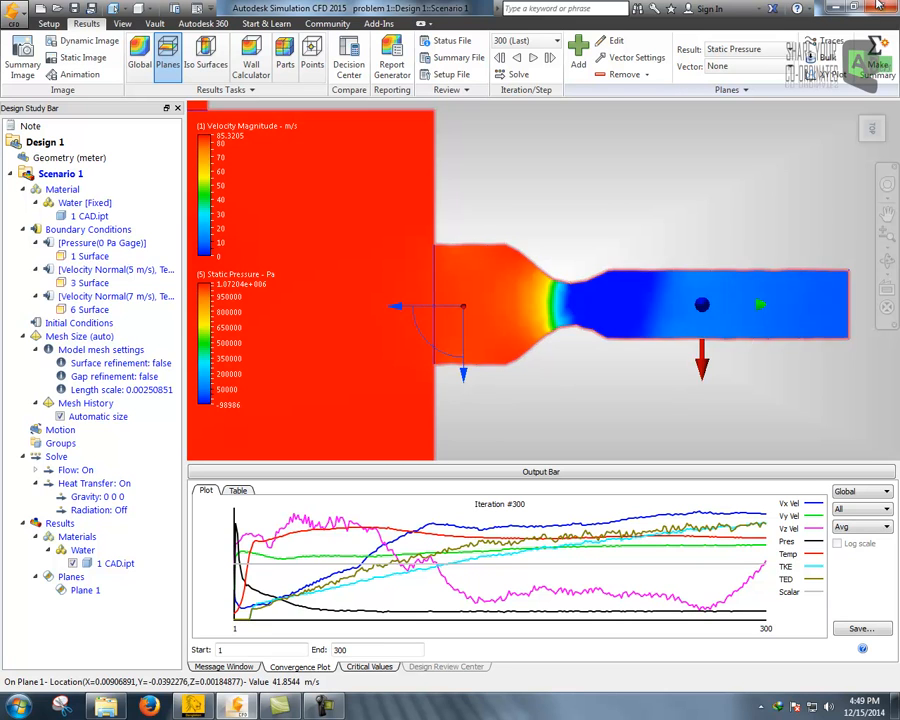
Switch the horizontal plane's result back to Velocity Magnitude and view the whole model at an angle.
left_click(740, 50)
left_click(745, 66)
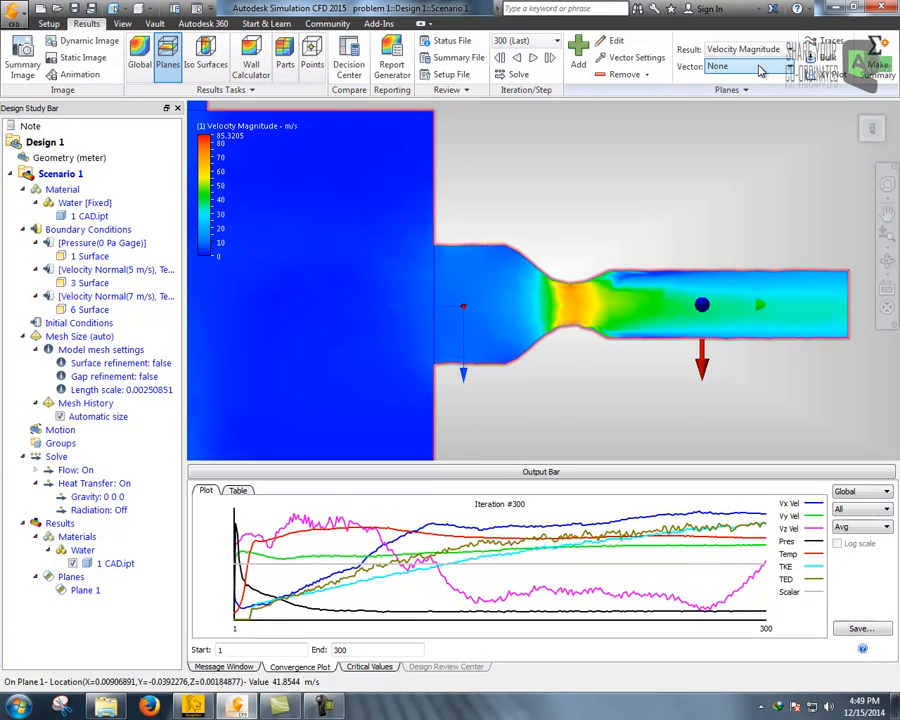
scroll(588, 383, "down", 2)
middle_click_drag(602, 399, 611, 338)
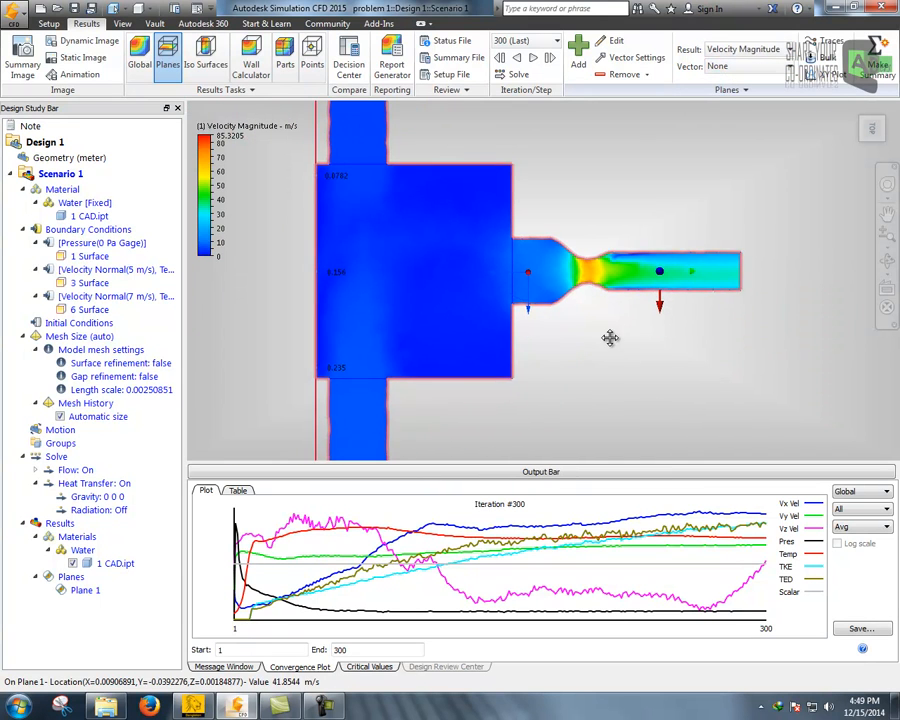
scroll(627, 368, "down", 2)
mouse_move(695, 384)
middle_mouse_down("shift")
mouse_move(635, 313)
mouse_move(731, 333)
mouse_move(635, 267)
mouse_move(735, 301)
mouse_move(632, 380)
mouse_move(655, 375)
mouse_move(462, 258)
middle_mouse_up("shift")
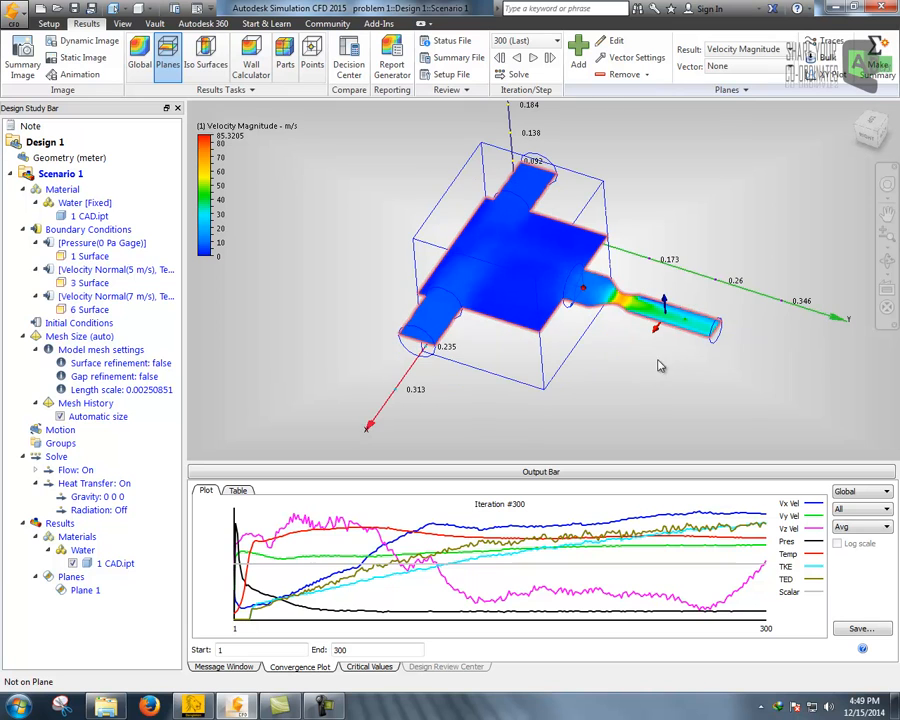
Change the result shown on the horizontal plane to Temperature and view the inlets, cube and outlet pipe.
left_click(747, 50)
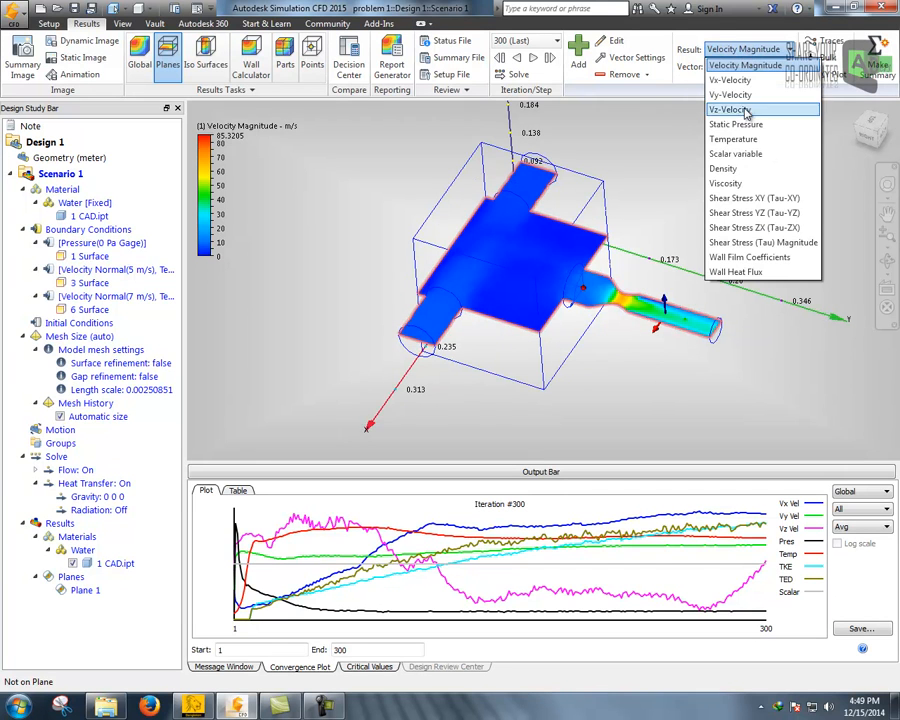
left_click(758, 140)
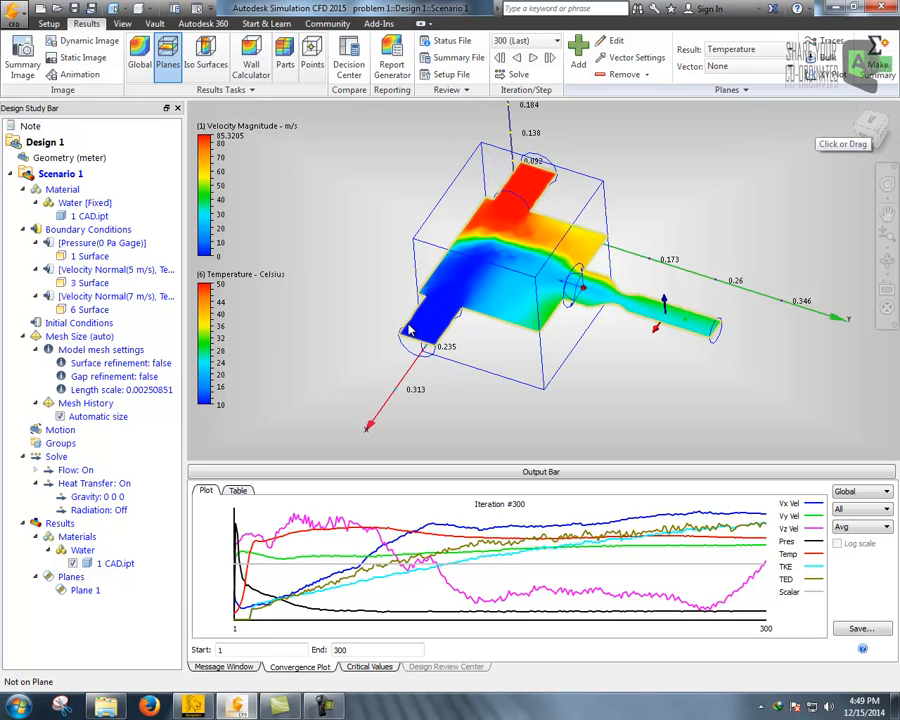
scroll(748, 352, "up", 1)
scroll(739, 334, "up", 2)
scroll(697, 354, "down", 3)
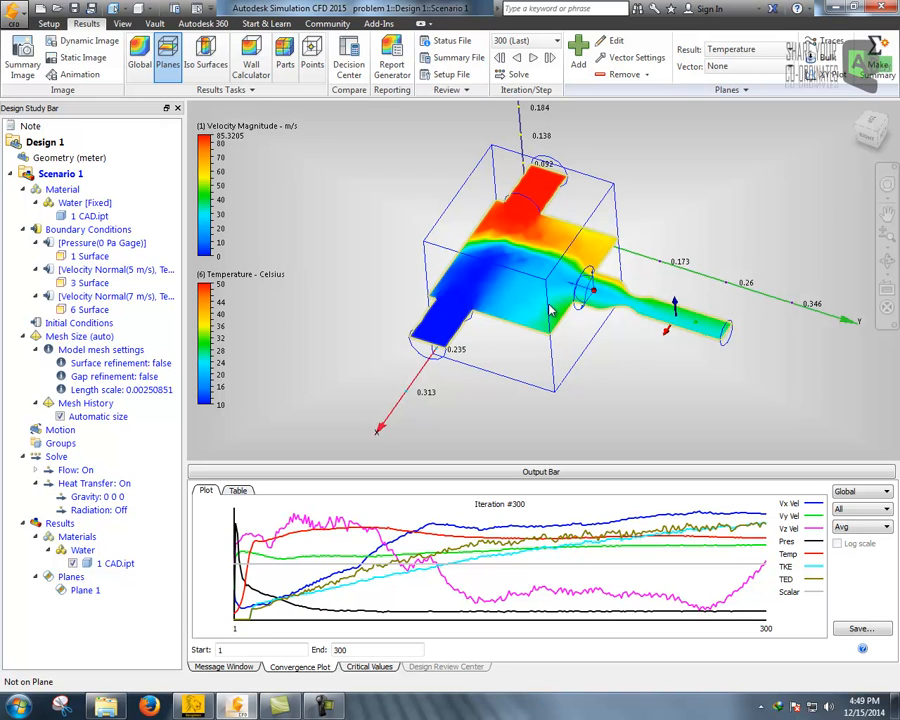
scroll(577, 280, "up", 3)
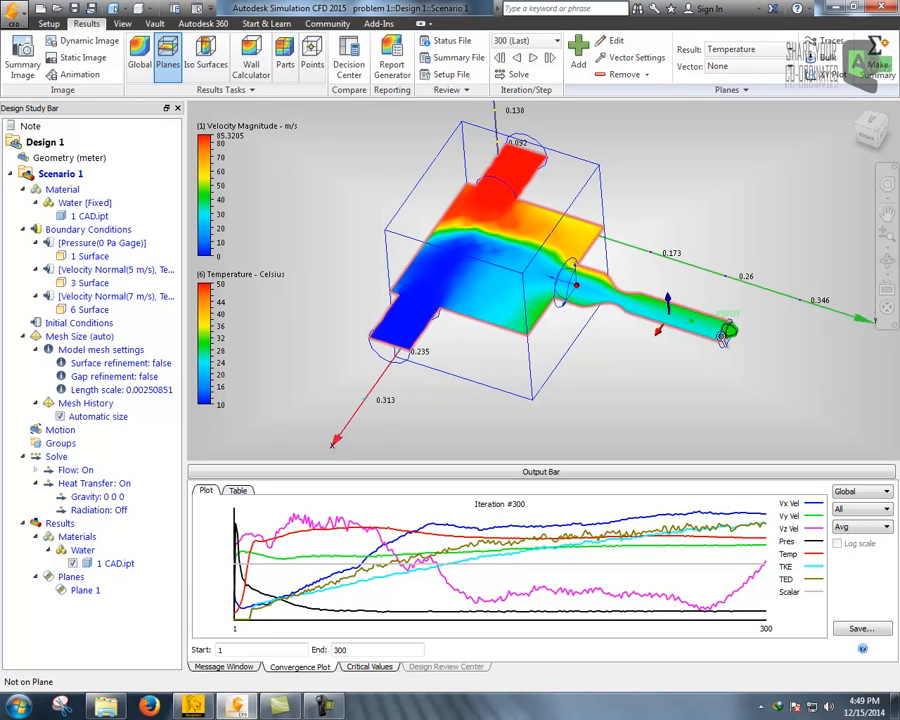
Examine the plane's temperature distribution from directly above and at an angle, from the cube through the throat to the outlet.
left_click(871, 121)
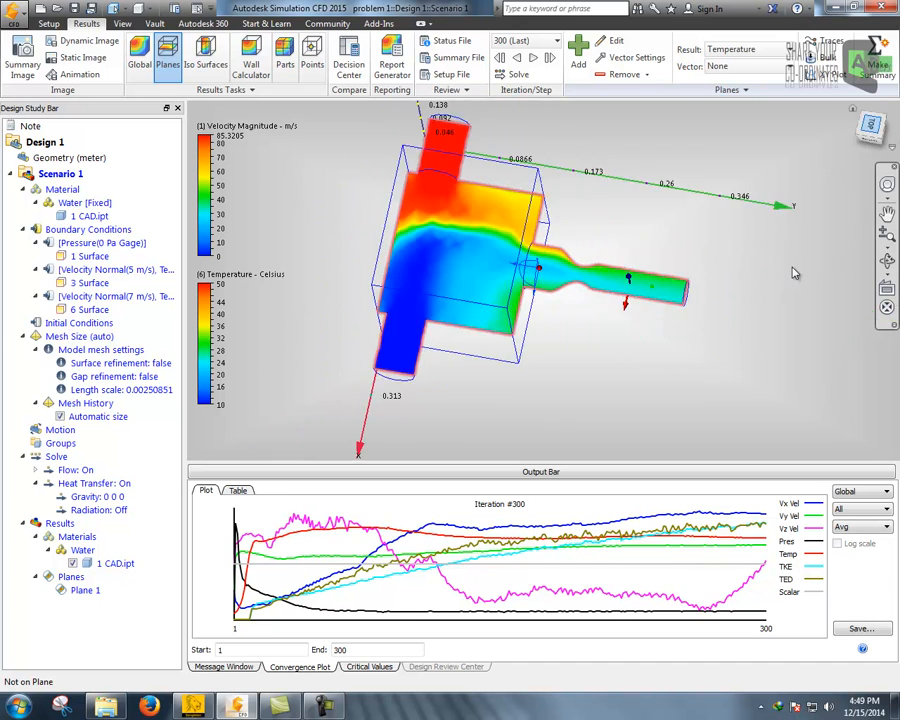
scroll(656, 320, "up", 3)
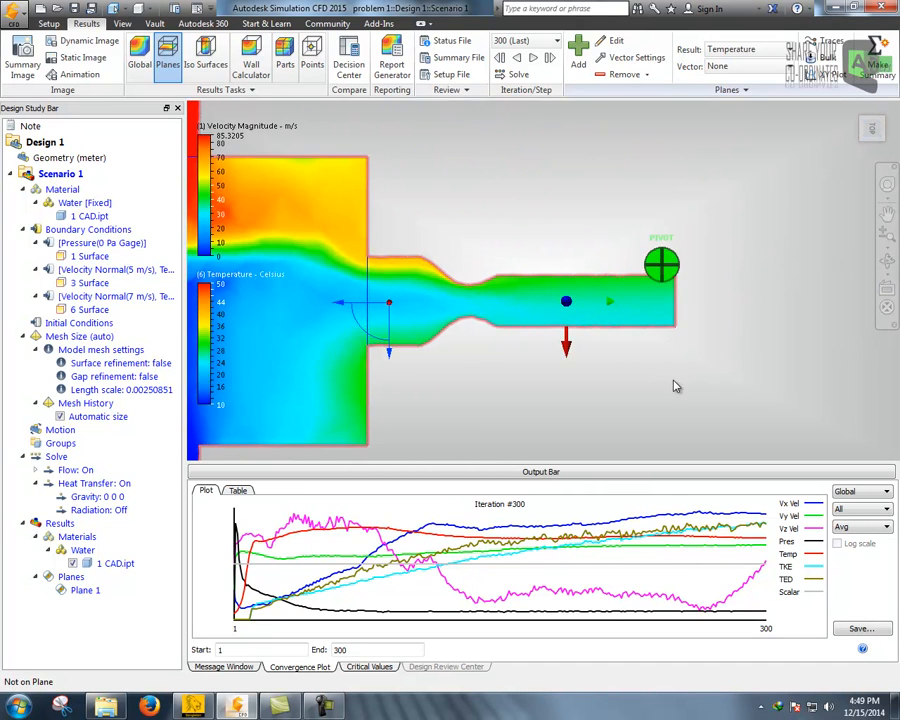
scroll(667, 392, "down", 3)
middle_click_drag(667, 392, 603, 386, "shift")
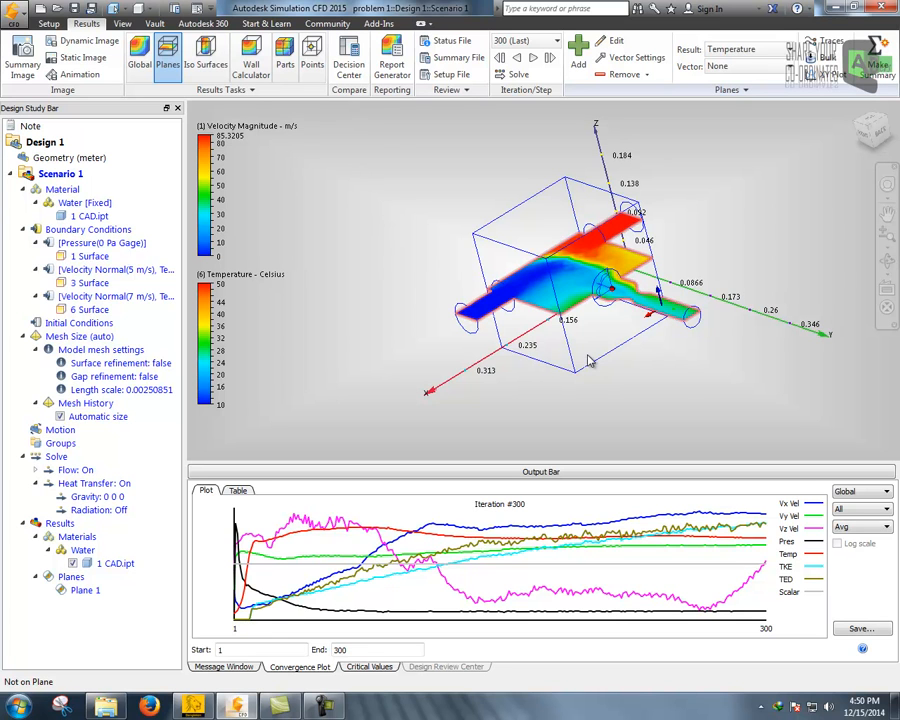
mouse_move(761, 409)
middle_mouse_down("shift")
mouse_move(697, 396)
mouse_move(848, 382)
mouse_move(752, 400)
mouse_move(705, 380)
mouse_move(745, 345)
mouse_move(760, 373)
mouse_move(726, 392)
mouse_move(734, 382)
mouse_move(711, 394)
mouse_move(672, 392)
mouse_move(552, 290)
mouse_move(603, 330)
mouse_move(569, 342)
mouse_move(563, 330)
middle_mouse_up("shift")
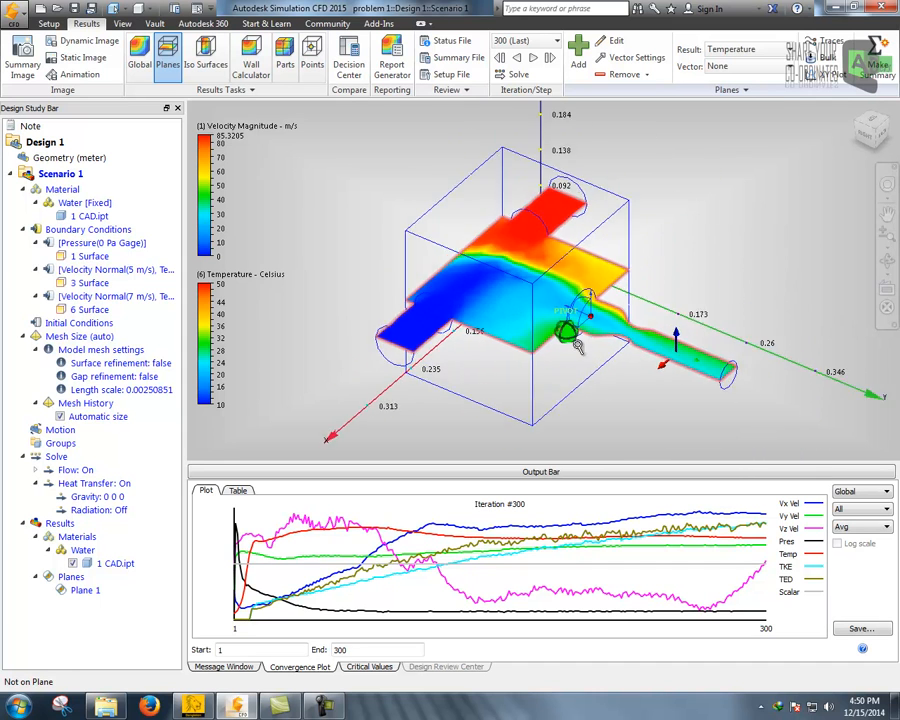
scroll(672, 382, "down", 1)
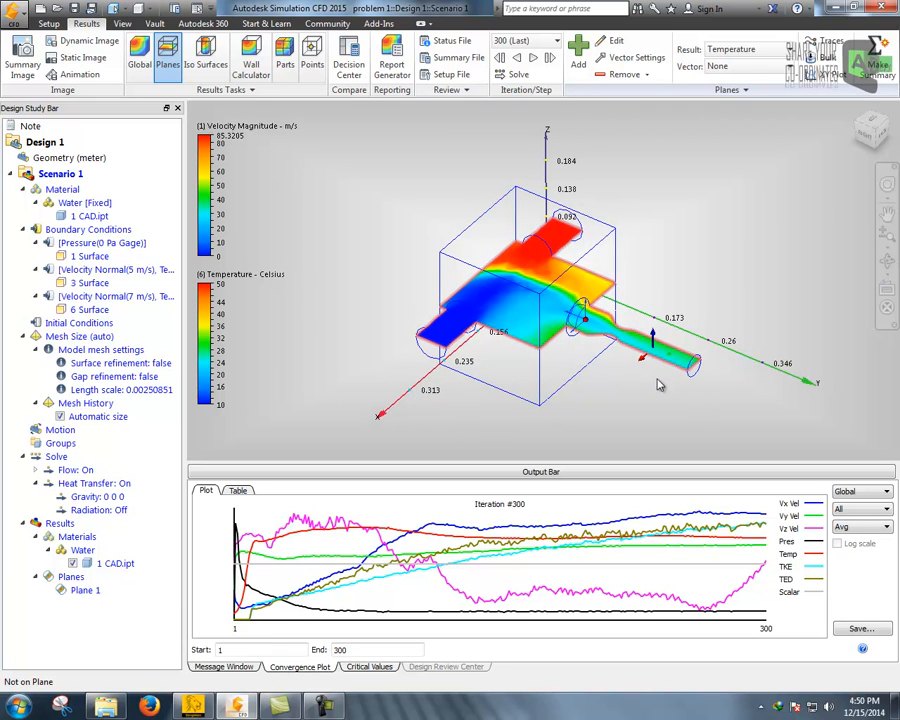
scroll(645, 320, "up", 1)
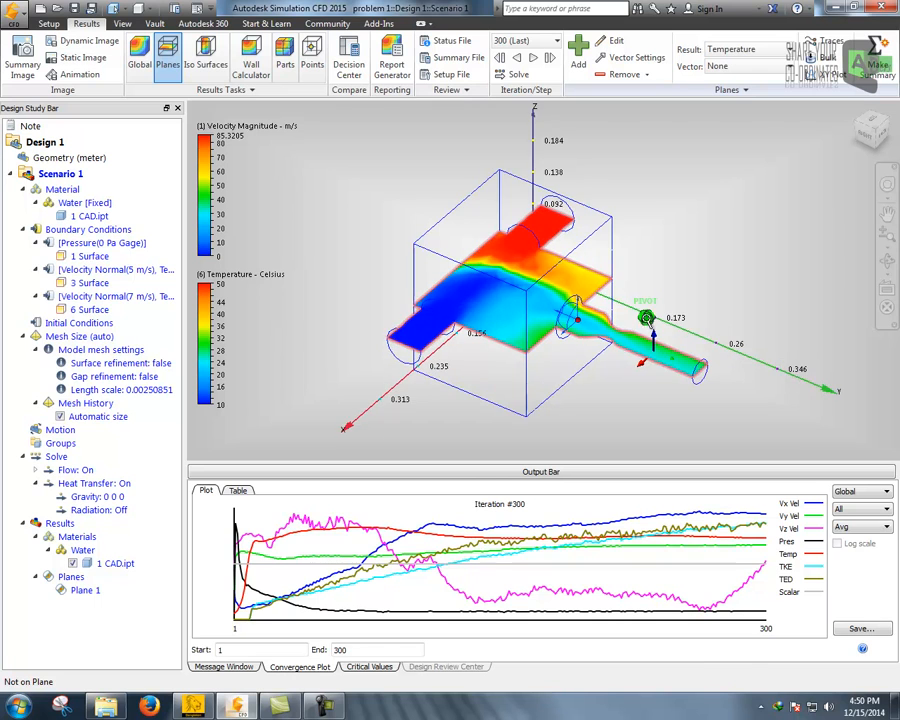